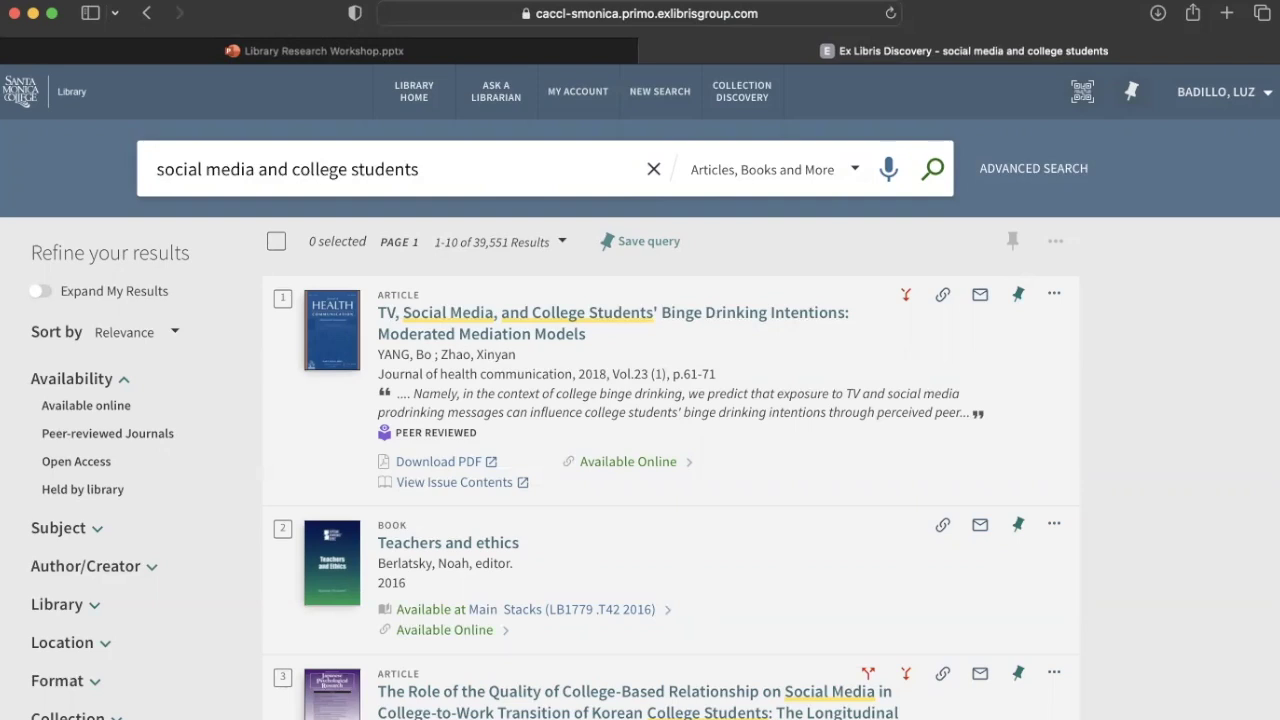
Look through the first page of results for "social media and college students" to compare the types of sources listed
{"action": "scroll", "coordinate": [1162, 256], "scroll_direction": "down", "scroll_amount": 1}
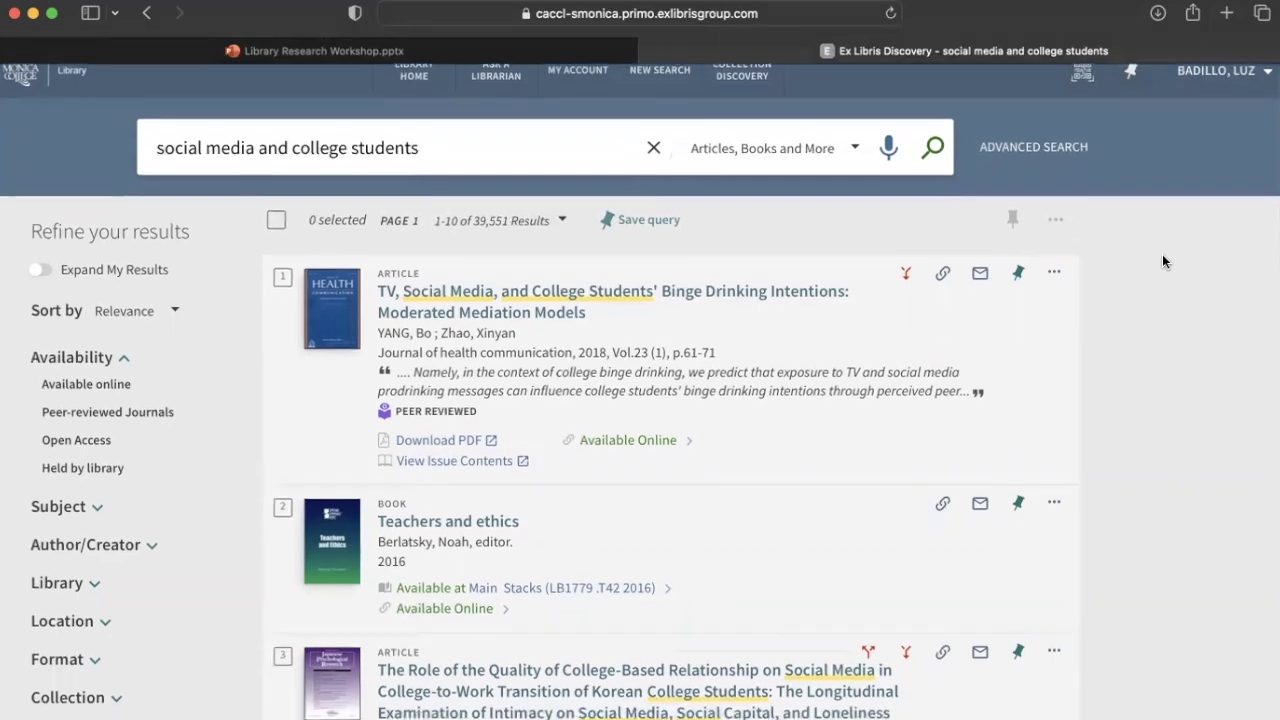
{"action": "scroll", "coordinate": [1162, 258], "scroll_direction": "down", "scroll_amount": 3}
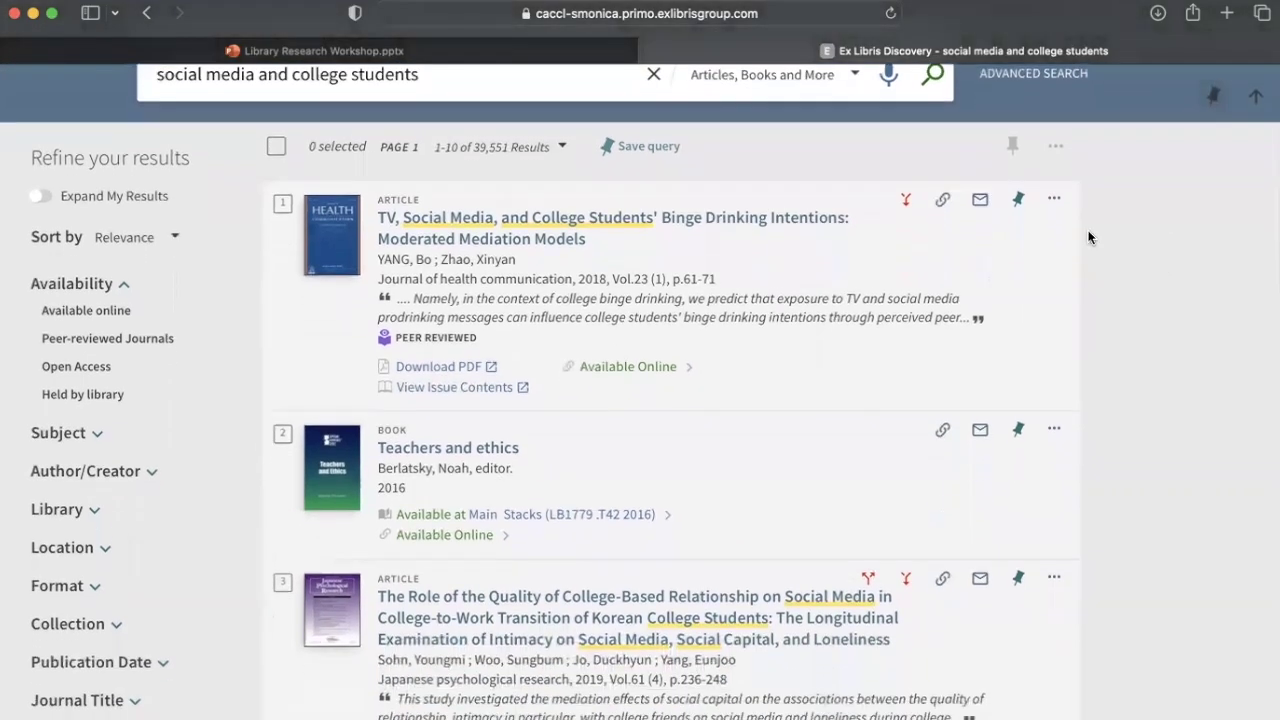
{"action": "scroll", "coordinate": [872, 301], "scroll_direction": "down", "scroll_amount": 1}
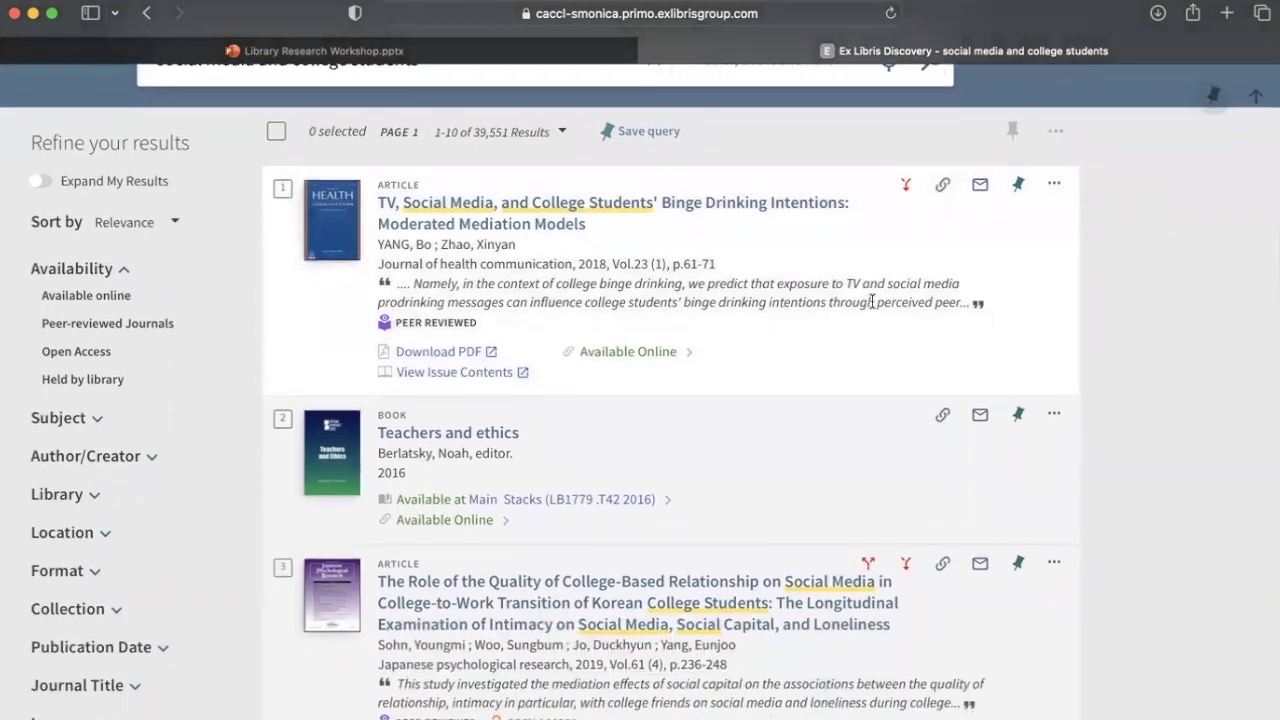
{"action": "scroll", "coordinate": [872, 301], "scroll_direction": "down", "scroll_amount": 5}
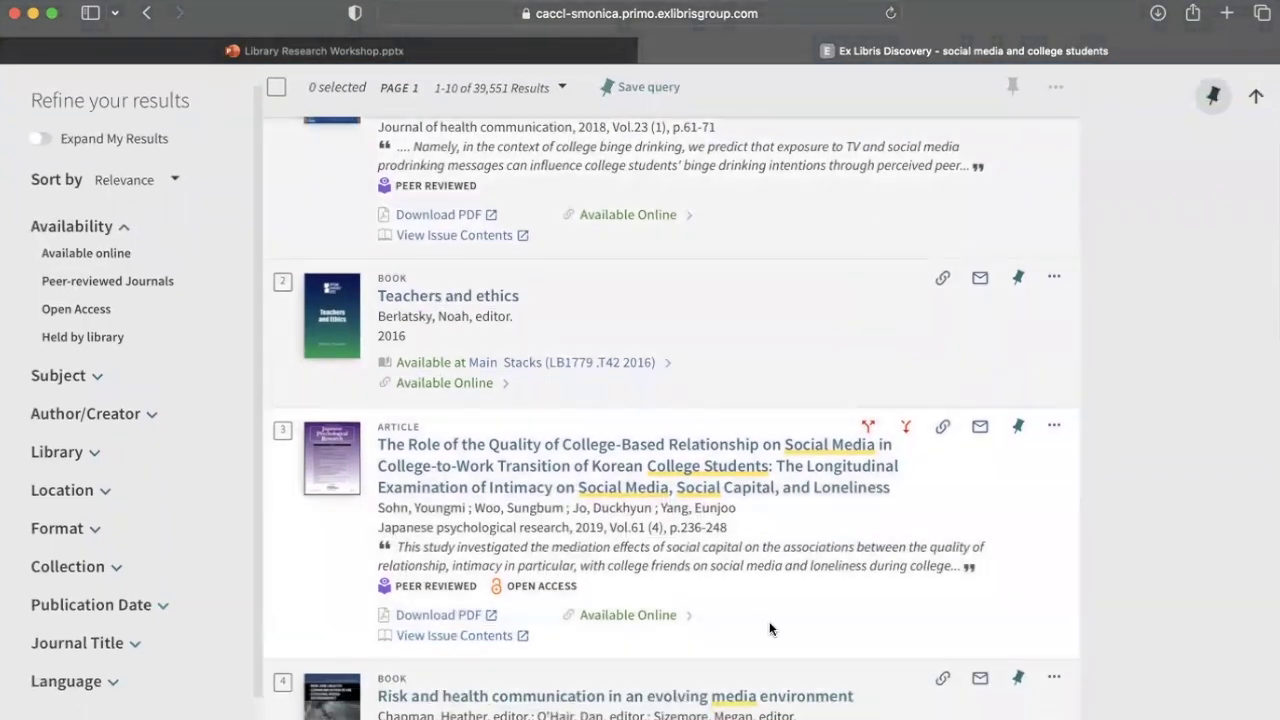
{"action": "scroll", "coordinate": [1147, 544], "scroll_direction": "down", "scroll_amount": 10}
{"action": "scroll", "coordinate": [1147, 544], "scroll_direction": "down", "scroll_amount": 10}
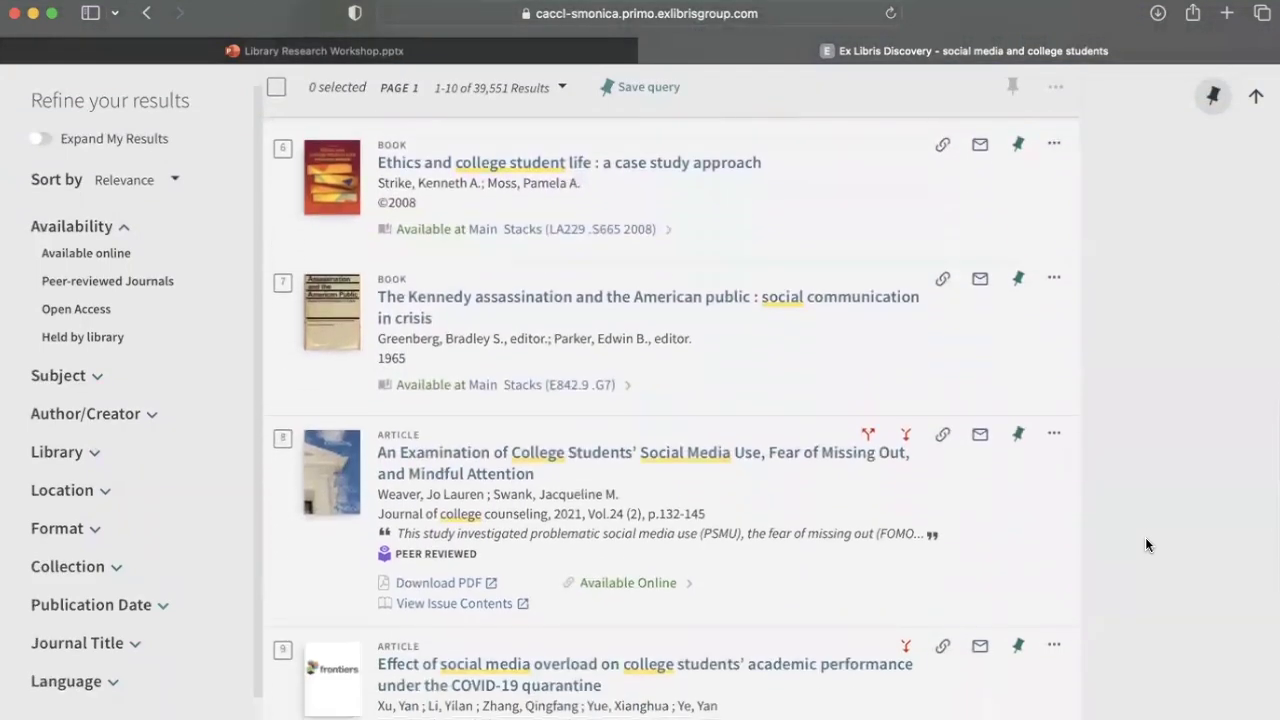
{"action": "scroll", "coordinate": [1147, 544], "scroll_direction": "down", "scroll_amount": 1}
{"action": "scroll", "coordinate": [1147, 544], "scroll_direction": "down", "scroll_amount": 5}
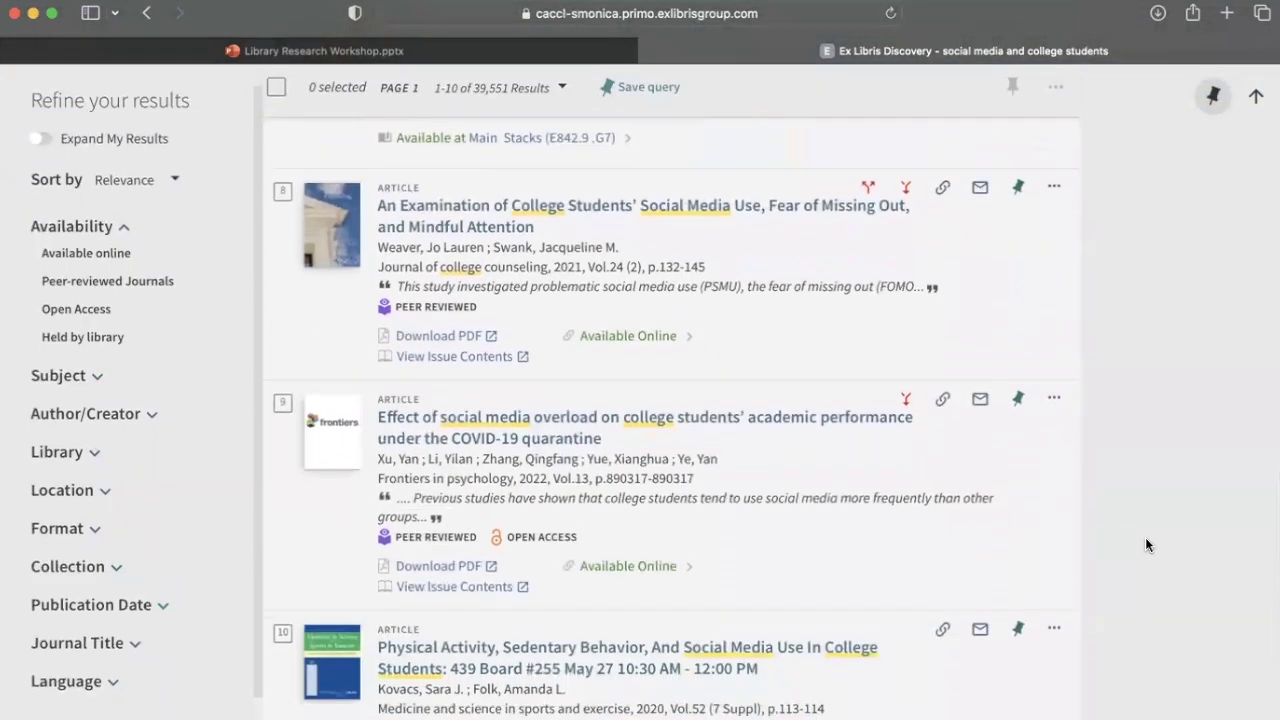
{"action": "scroll", "coordinate": [1147, 544], "scroll_direction": "down", "scroll_amount": 2}
{"action": "scroll", "coordinate": [1147, 544], "scroll_direction": "down", "scroll_amount": 3}
{"action": "scroll", "coordinate": [1147, 544], "scroll_direction": "up", "scroll_amount": 7}
{"action": "scroll", "coordinate": [1147, 544], "scroll_direction": "up", "scroll_amount": 13}
{"action": "scroll", "coordinate": [1147, 544], "scroll_direction": "up", "scroll_amount": 10}
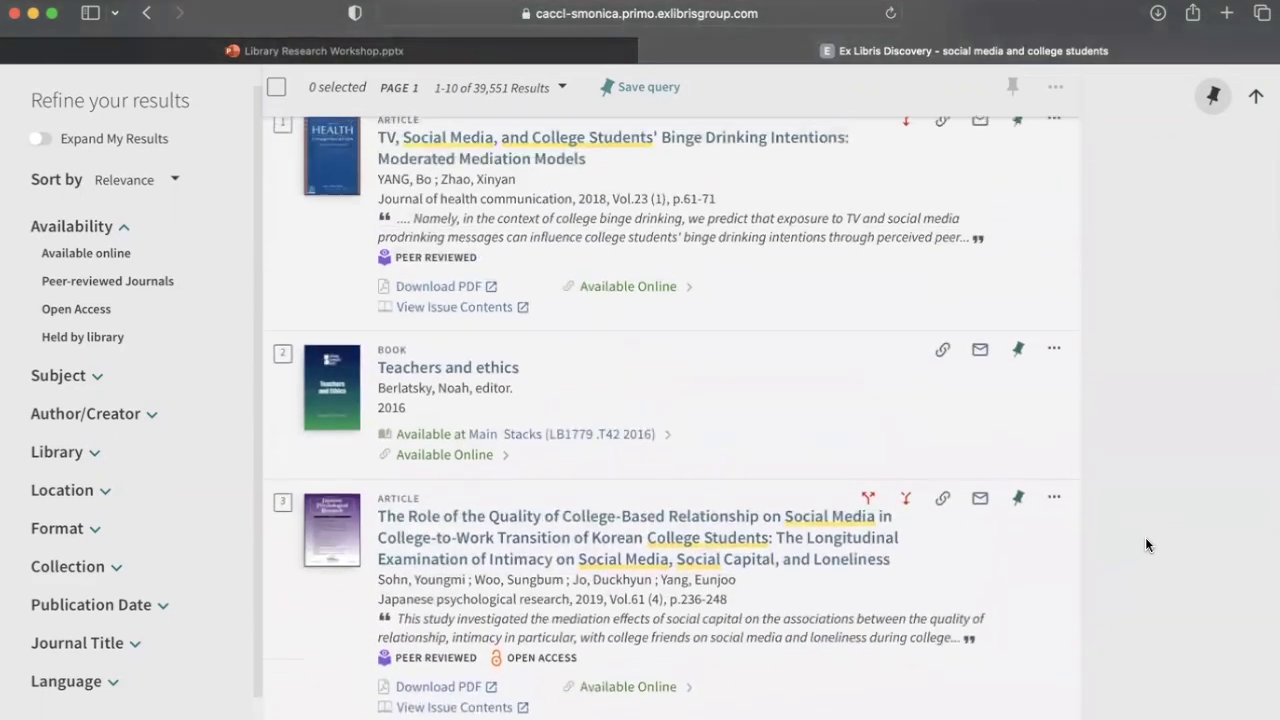
{"action": "scroll", "coordinate": [1147, 544], "scroll_direction": "up", "scroll_amount": 2}
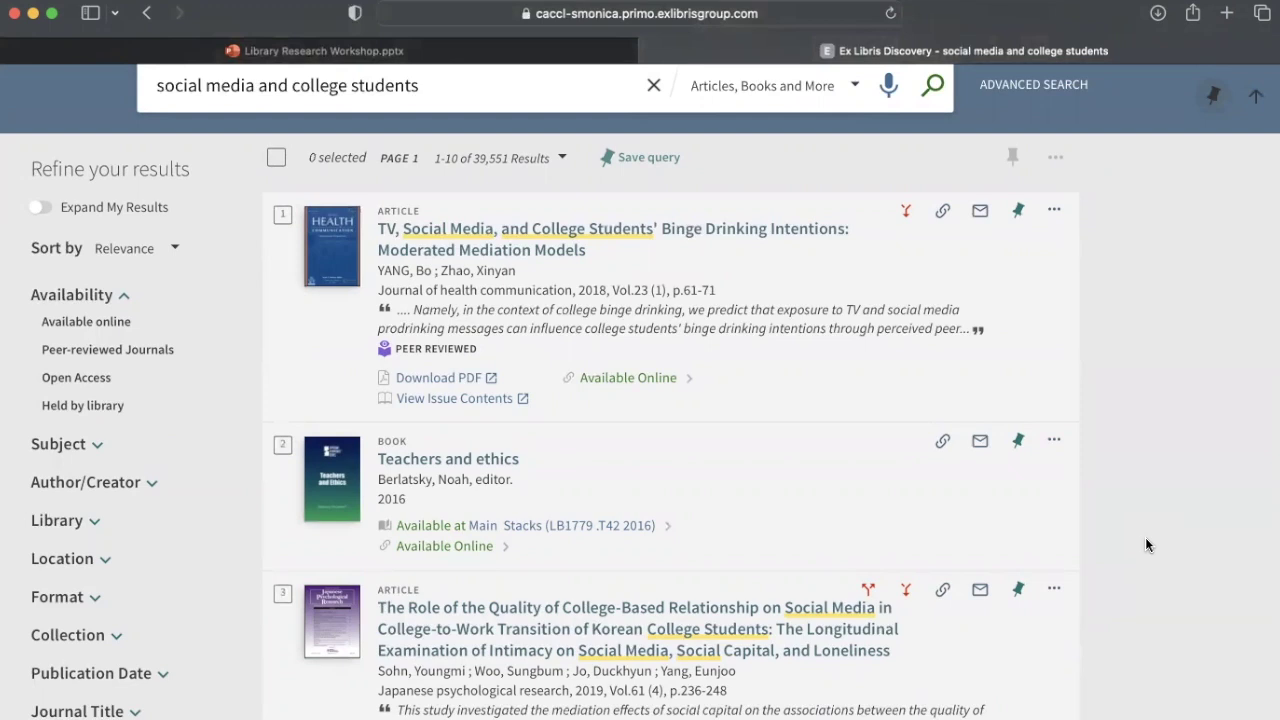
Examine the peer-reviewed, open-access, course and availability indicators on the first five search results
{"action": "mouse_move", "coordinate": [390, 357]}
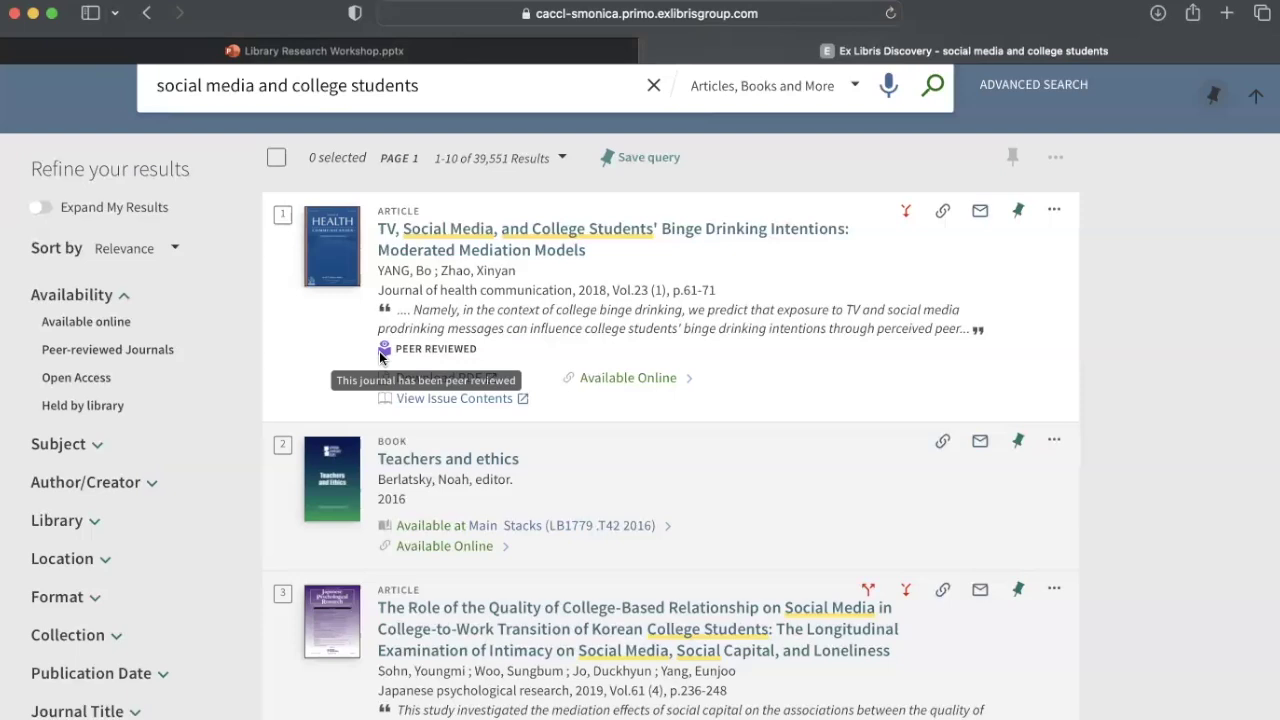
{"action": "scroll", "coordinate": [653, 362], "scroll_direction": "down", "scroll_amount": 1}
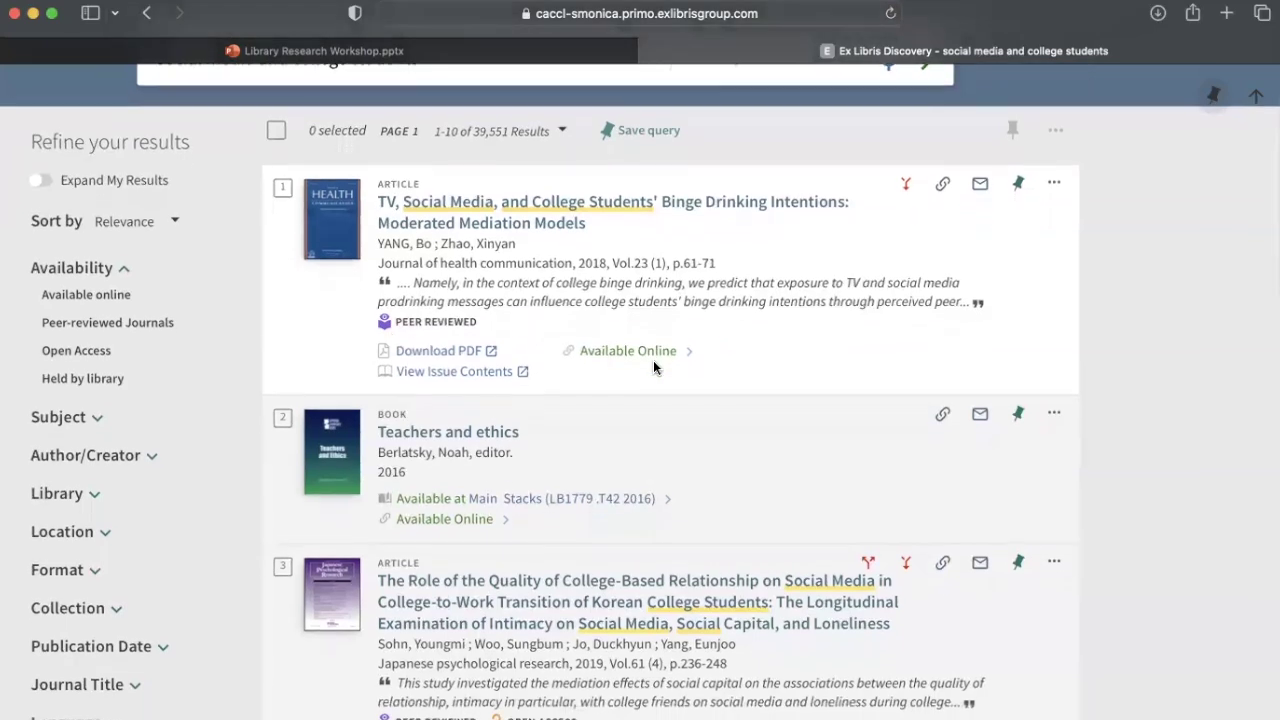
{"action": "scroll", "coordinate": [653, 362], "scroll_direction": "down", "scroll_amount": 3}
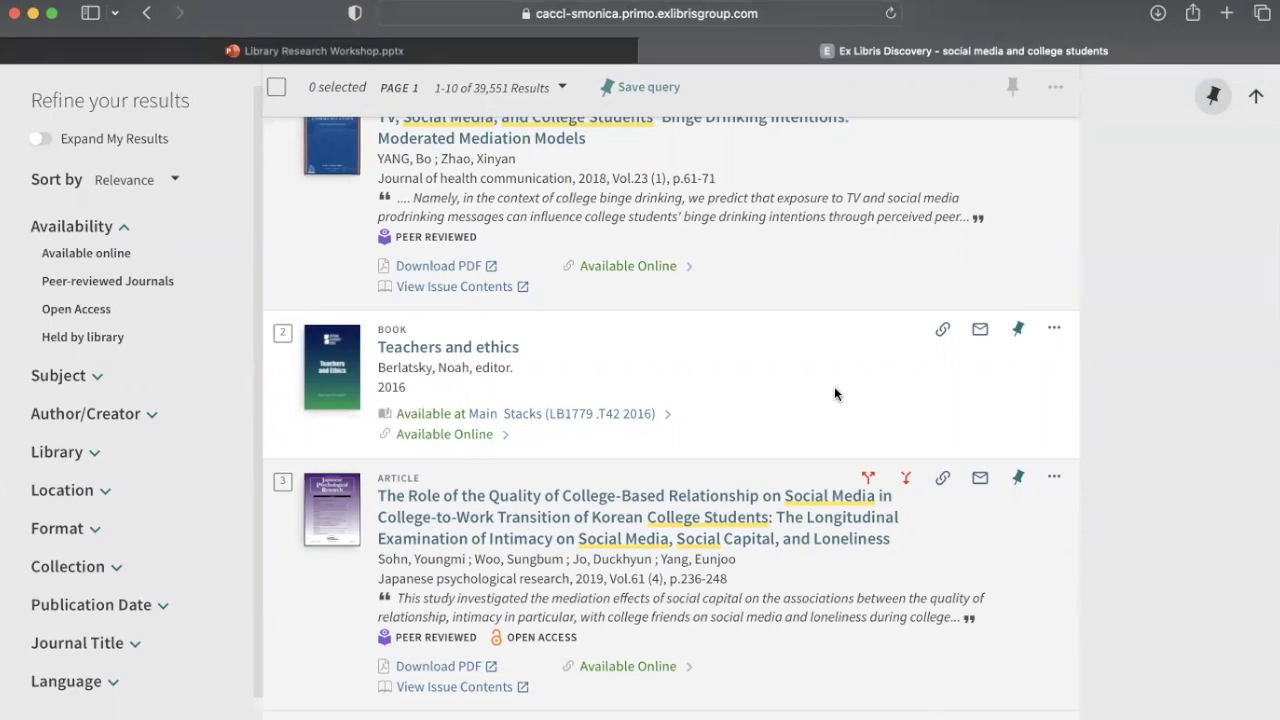
{"action": "scroll", "coordinate": [834, 386], "scroll_direction": "down", "scroll_amount": 3}
{"action": "scroll", "coordinate": [838, 394], "scroll_direction": "down", "scroll_amount": 3}
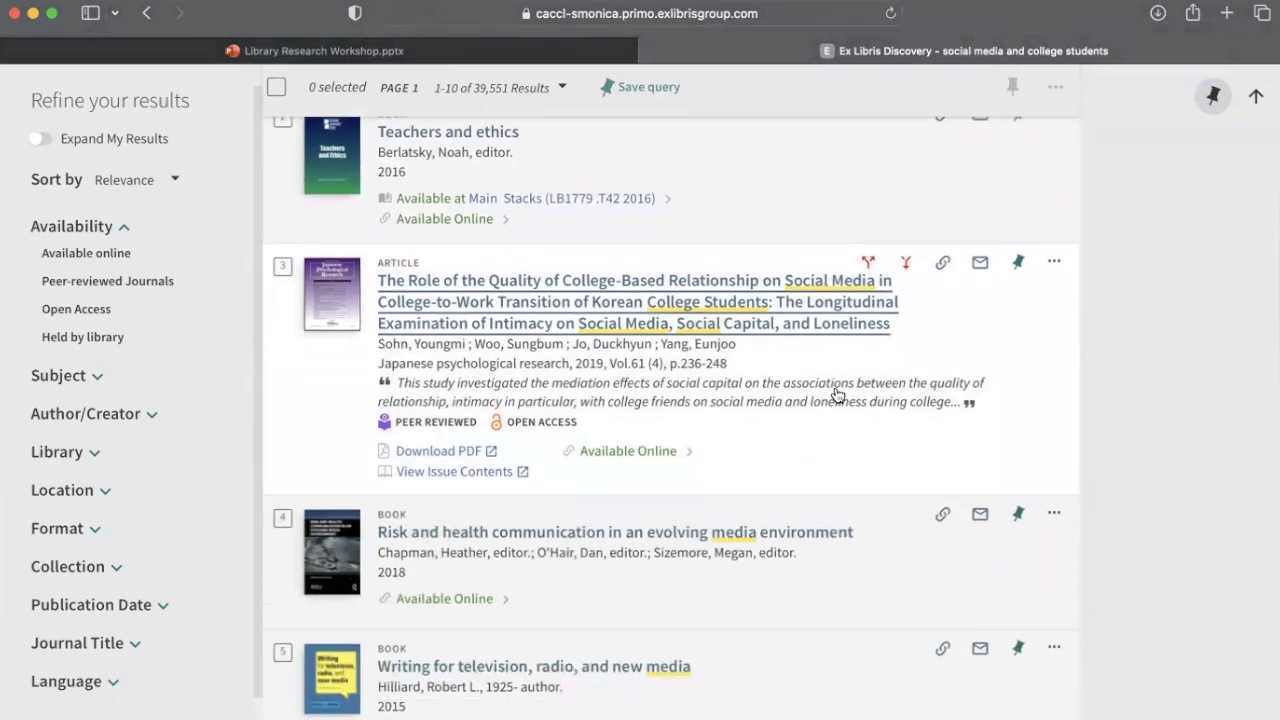
{"action": "scroll", "coordinate": [838, 394], "scroll_direction": "down", "scroll_amount": 3}
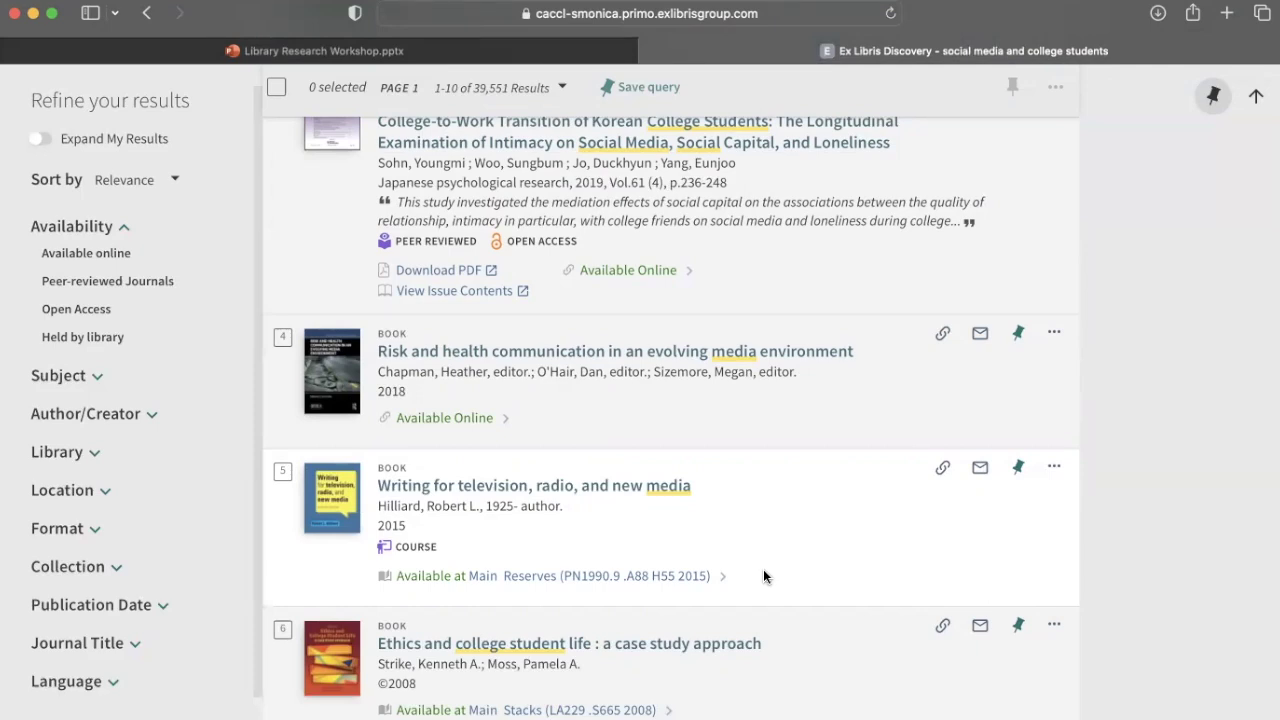
{"action": "scroll", "coordinate": [763, 576], "scroll_direction": "up", "scroll_amount": 5}
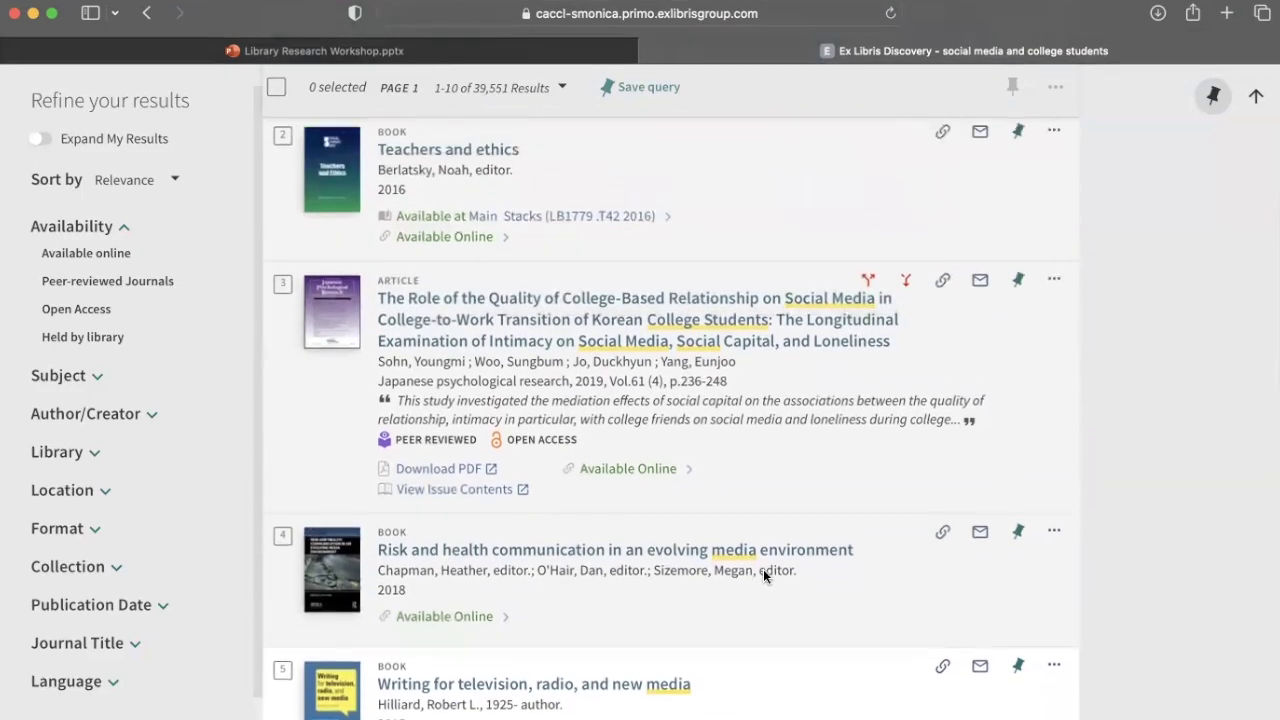
{"action": "scroll", "coordinate": [763, 576], "scroll_direction": "up", "scroll_amount": 8}
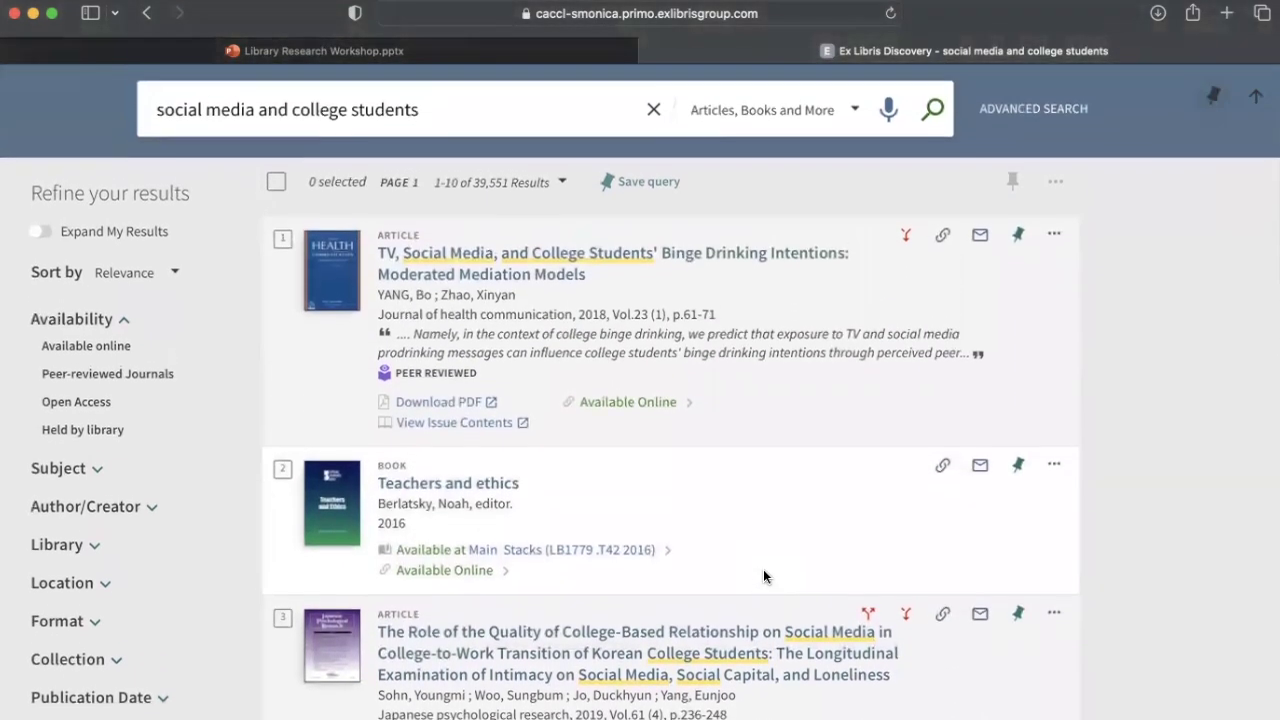
{"action": "scroll", "coordinate": [764, 575], "scroll_direction": "up", "scroll_amount": 1}
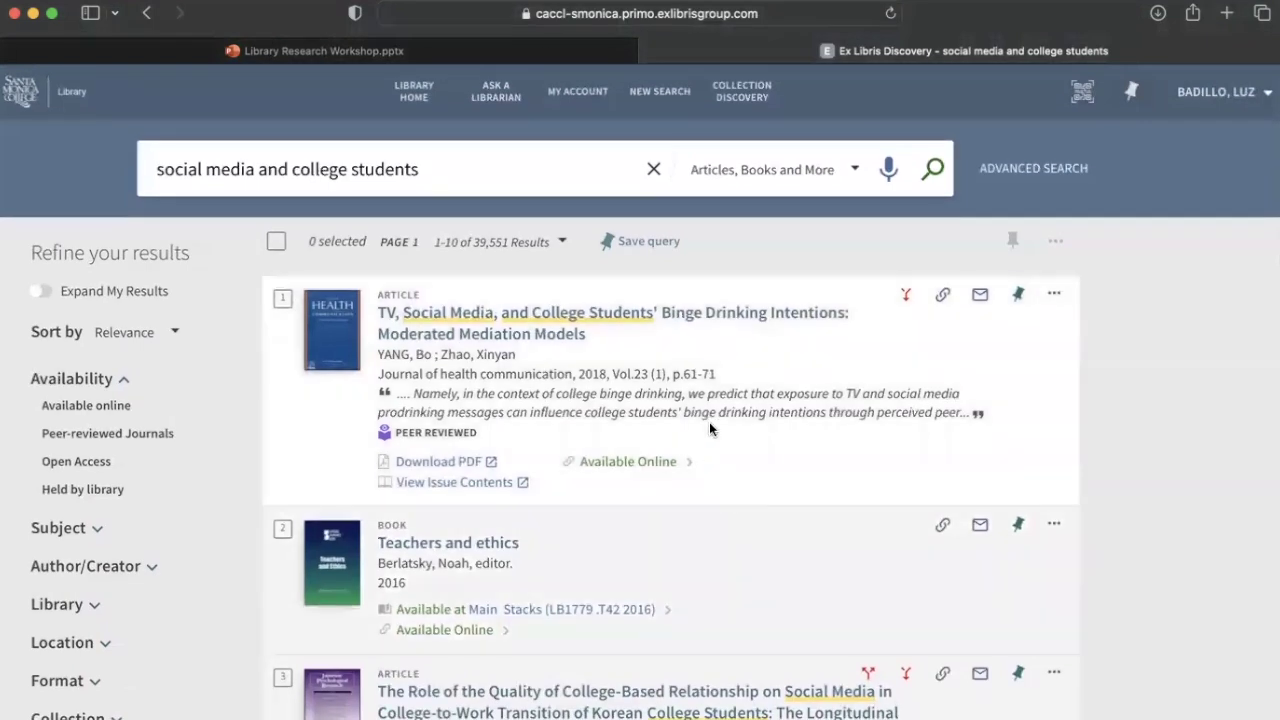
Filter the search results by availability to show only Peer-reviewed Journals
{"action": "scroll", "coordinate": [200, 298], "scroll_direction": "down", "scroll_amount": 1}
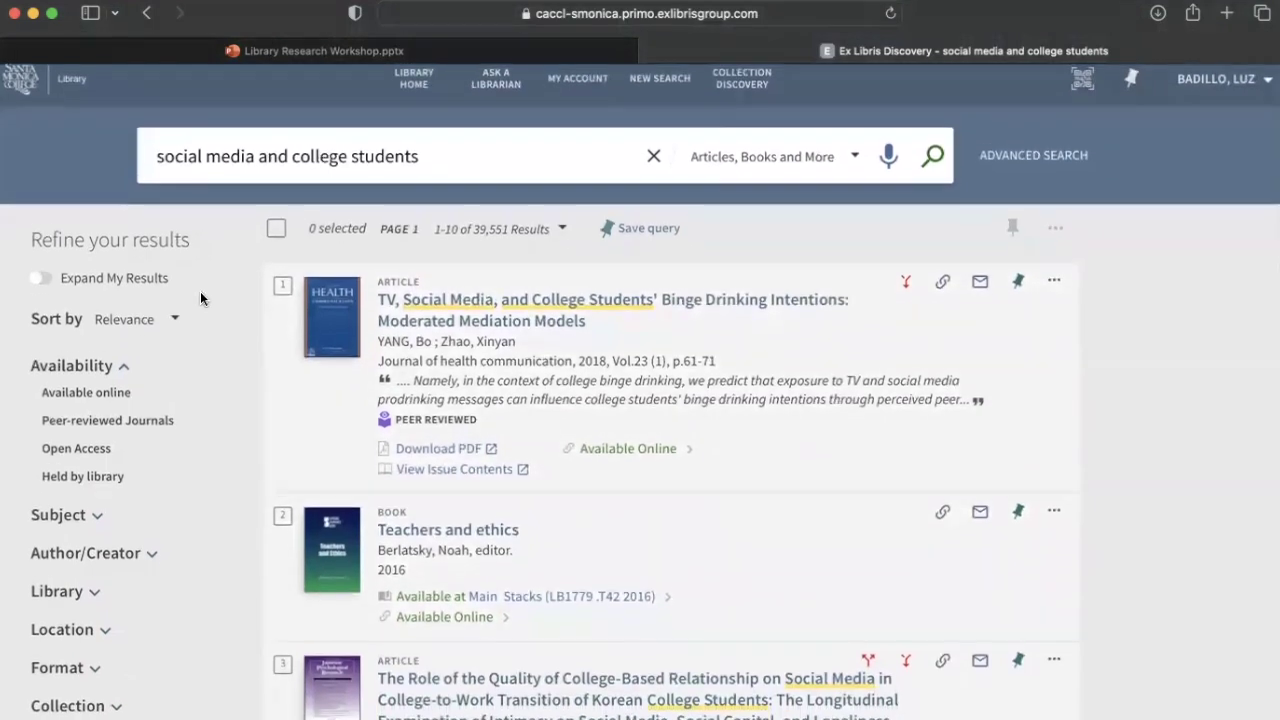
{"action": "scroll", "coordinate": [200, 292], "scroll_direction": "down", "scroll_amount": 2}
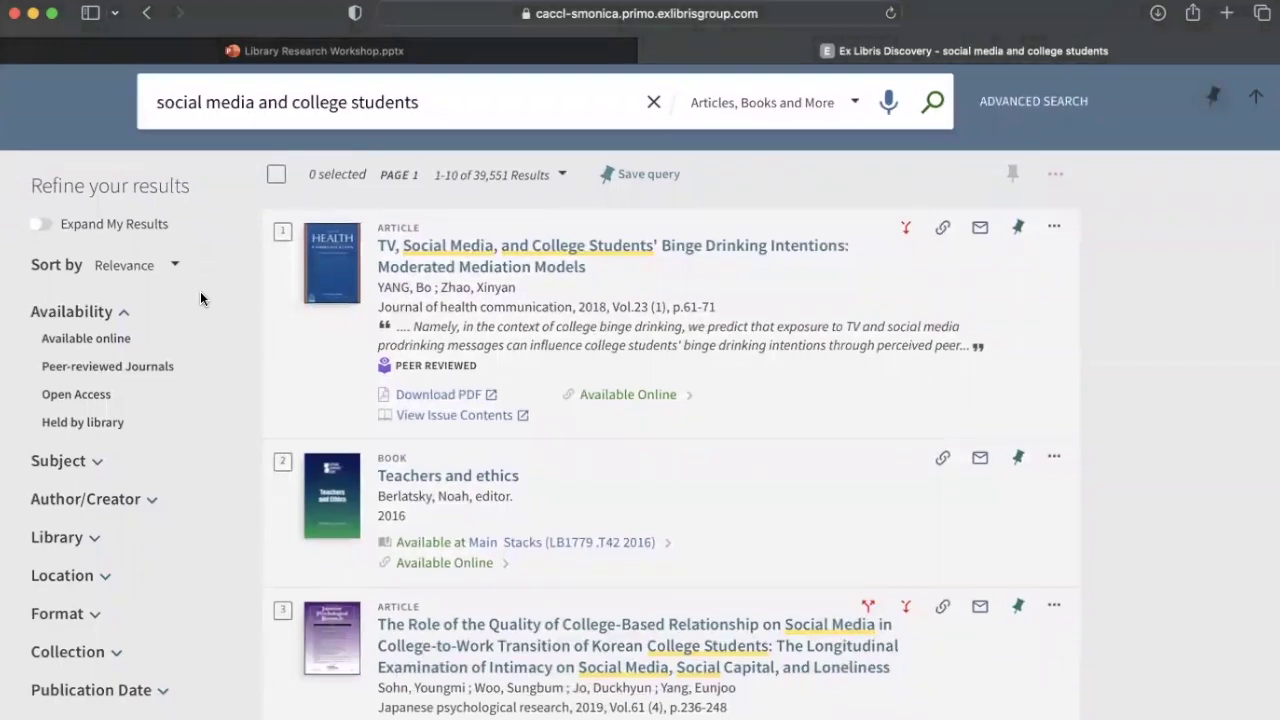
{"action": "scroll", "coordinate": [200, 291], "scroll_direction": "down", "scroll_amount": 3}
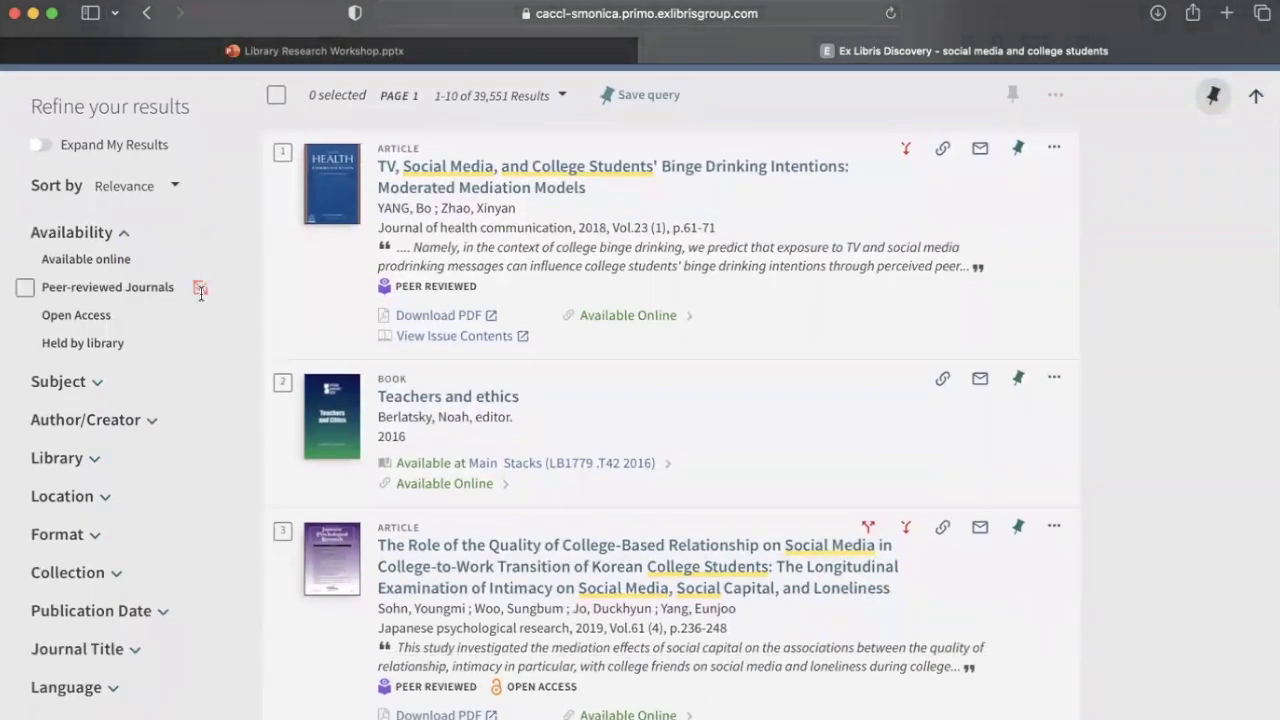
{"action": "scroll", "coordinate": [277, 312], "scroll_direction": "up", "scroll_amount": 2}
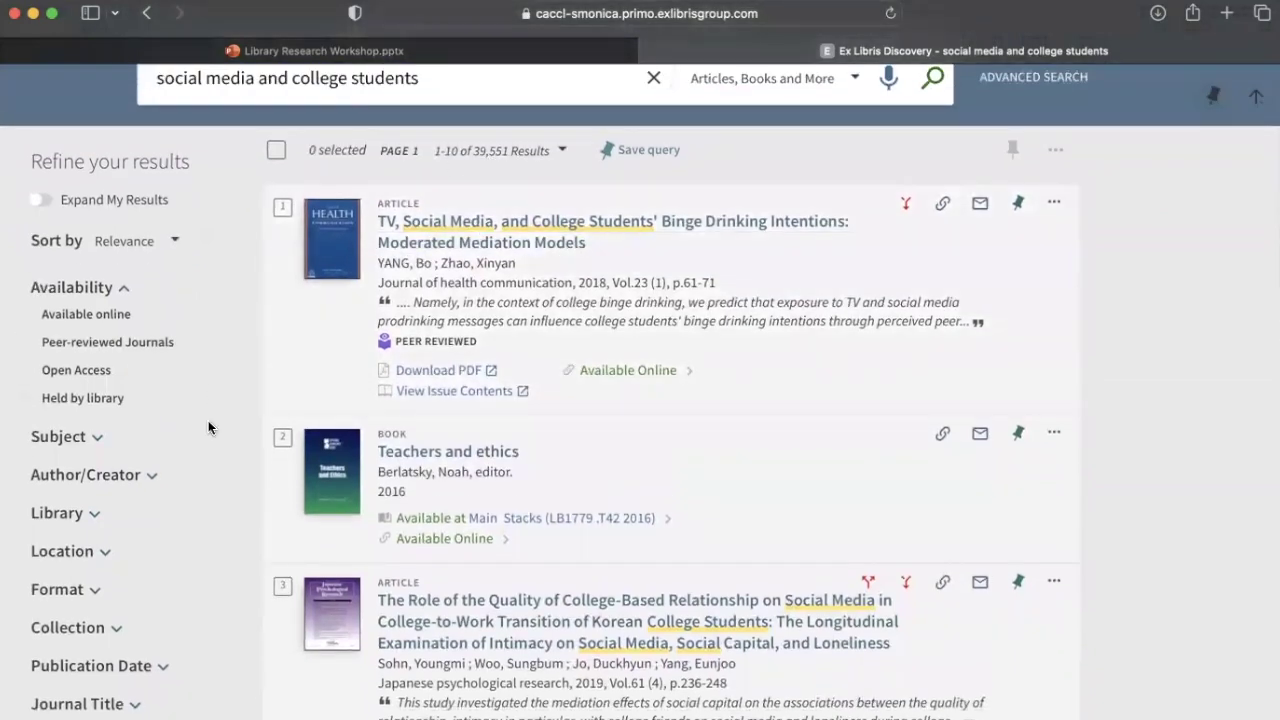
{"action": "scroll", "coordinate": [213, 487], "scroll_direction": "down", "scroll_amount": 2}
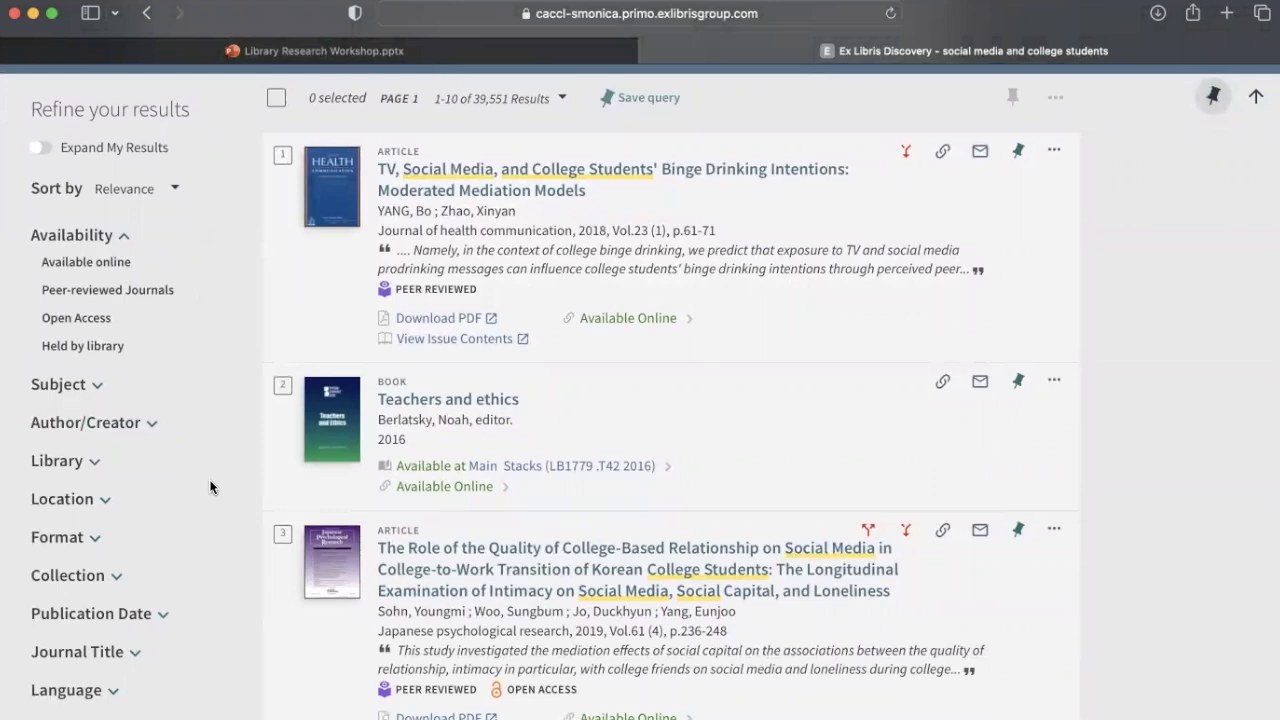
{"action": "left_click", "coordinate": [27, 293]}
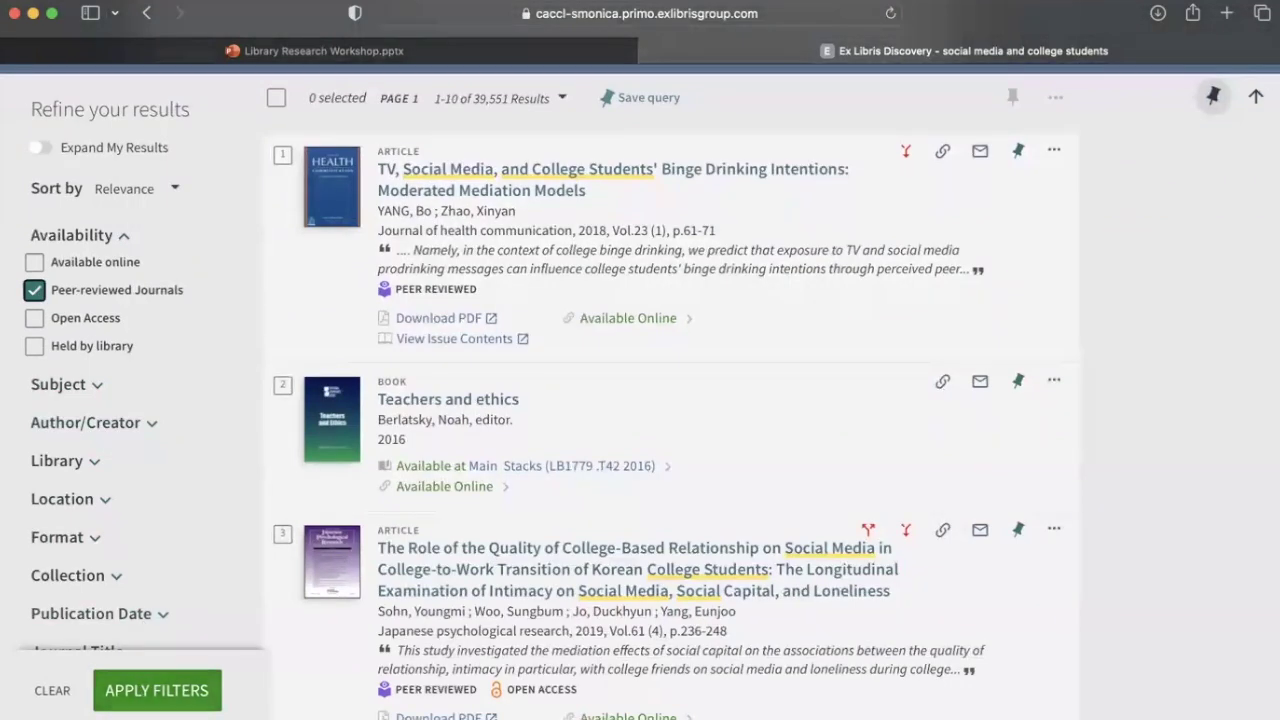
{"action": "left_click", "coordinate": [138, 703]}
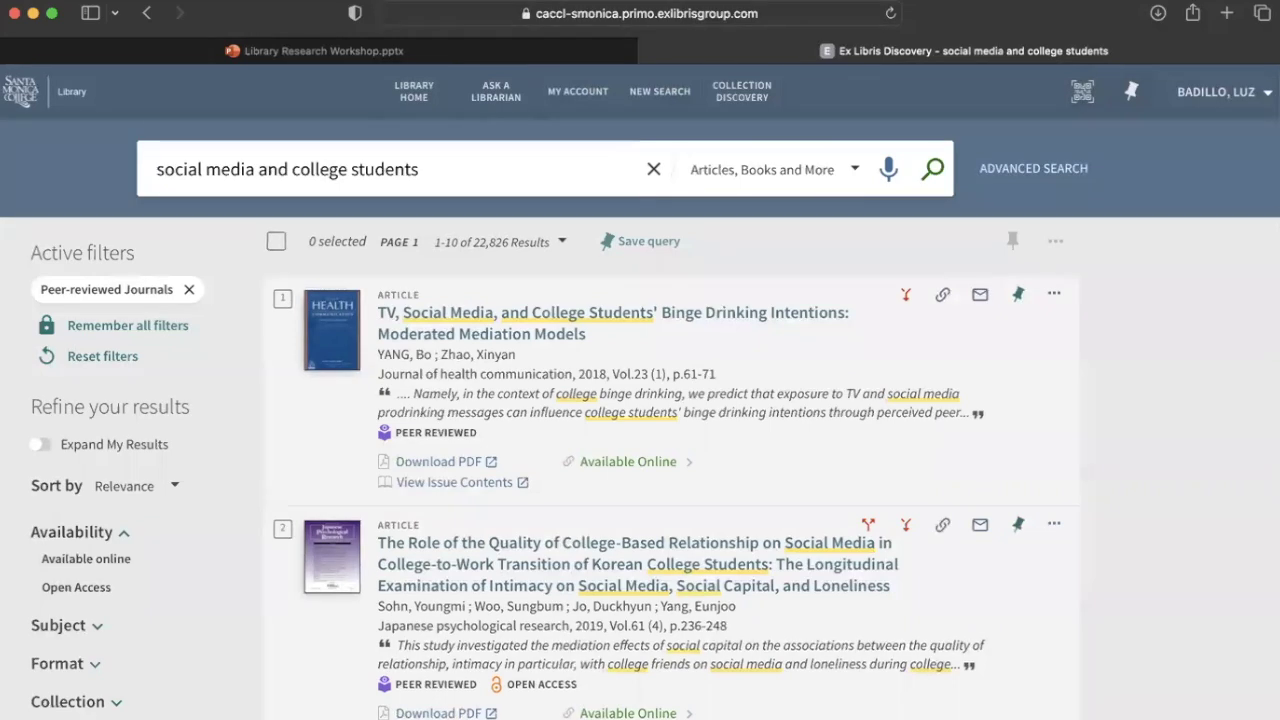
Review the peer-reviewed articles in the filtered list, checking their titles, journals and publication dates
{"action": "scroll", "coordinate": [1097, 558], "scroll_direction": "down", "scroll_amount": 2}
{"action": "scroll", "coordinate": [1097, 563], "scroll_direction": "down", "scroll_amount": 2}
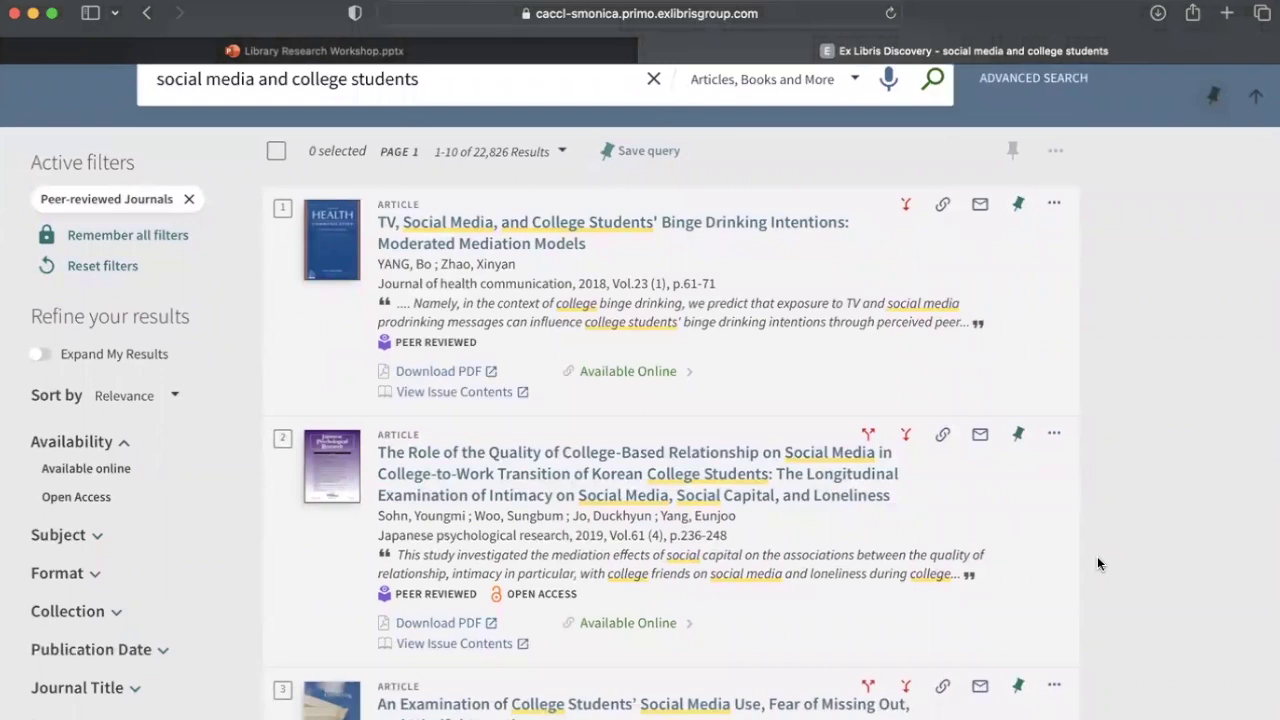
{"action": "scroll", "coordinate": [1097, 563], "scroll_direction": "down", "scroll_amount": 5}
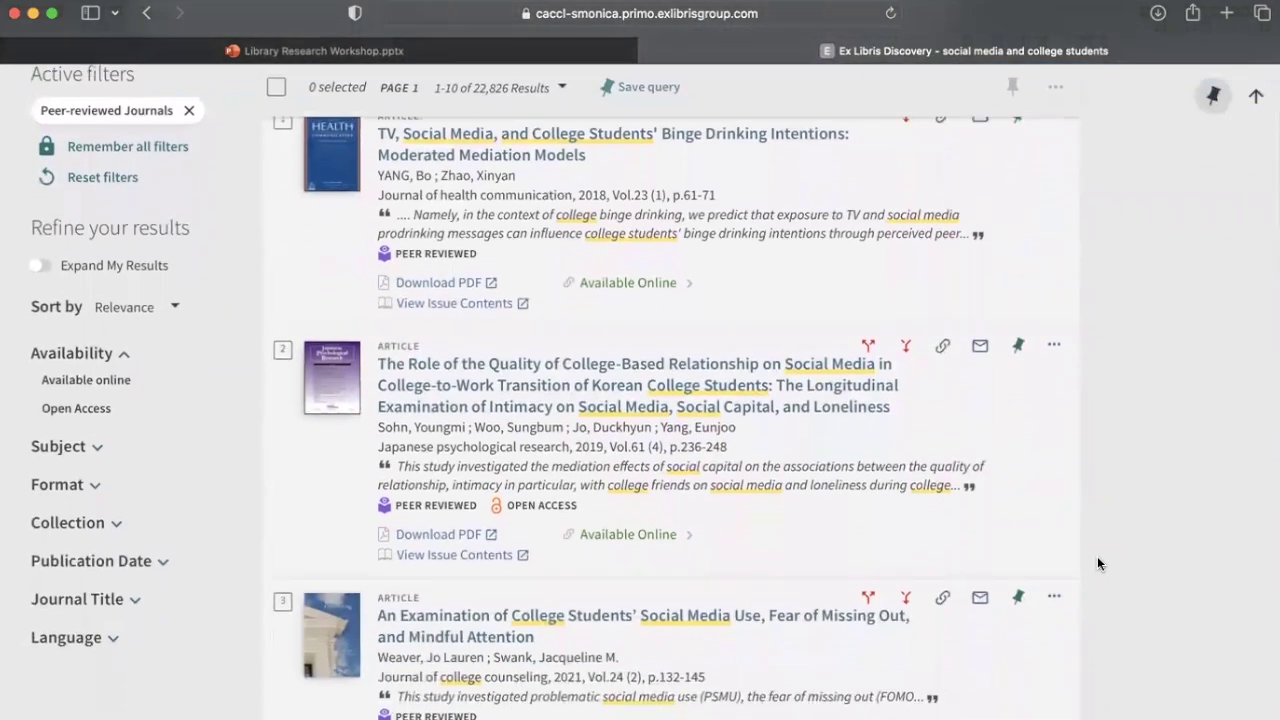
{"action": "scroll", "coordinate": [1097, 563], "scroll_direction": "down", "scroll_amount": 5}
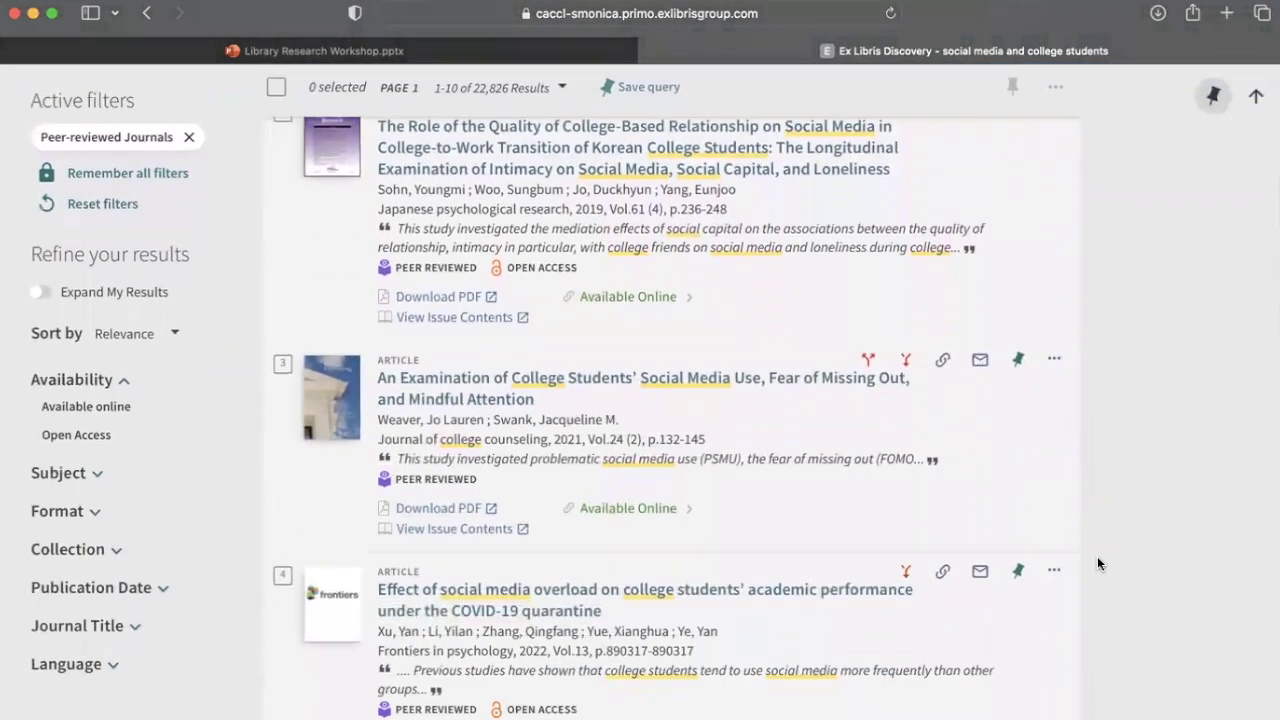
{"action": "scroll", "coordinate": [1097, 563], "scroll_direction": "down", "scroll_amount": 2}
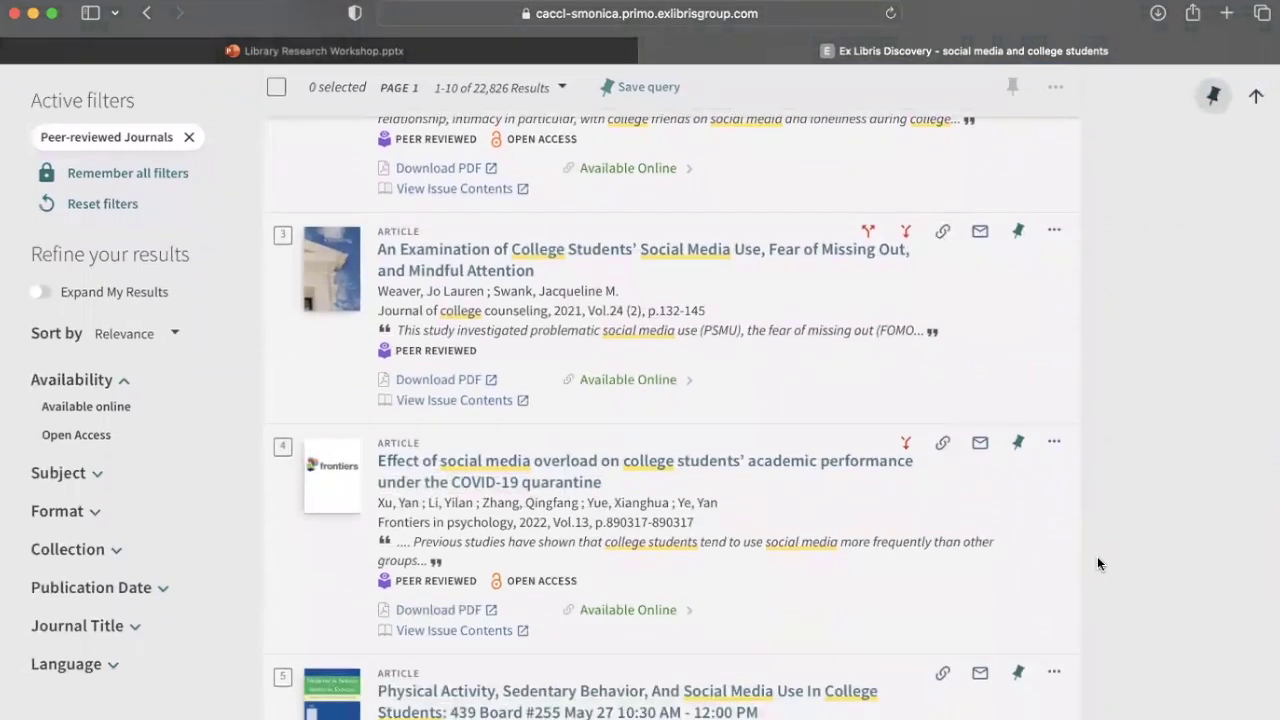
{"action": "scroll", "coordinate": [1097, 563], "scroll_direction": "down", "scroll_amount": 6}
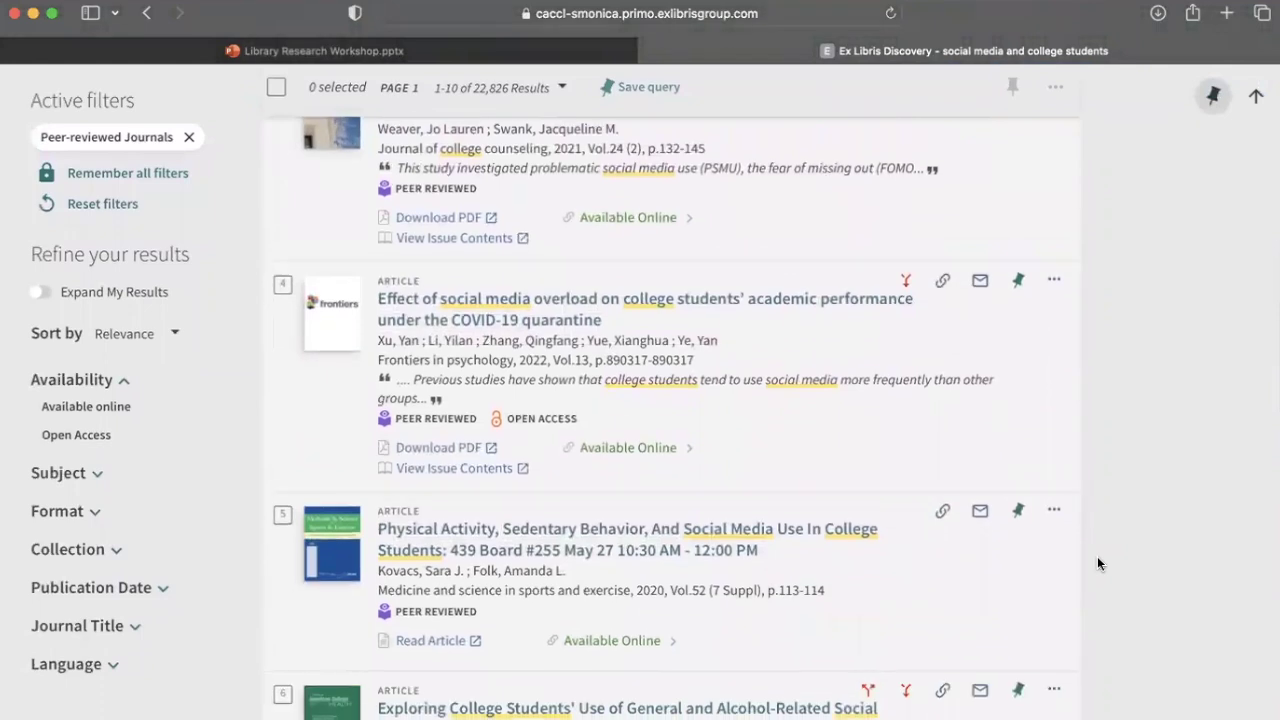
{"action": "scroll", "coordinate": [1097, 563], "scroll_direction": "down", "scroll_amount": 2}
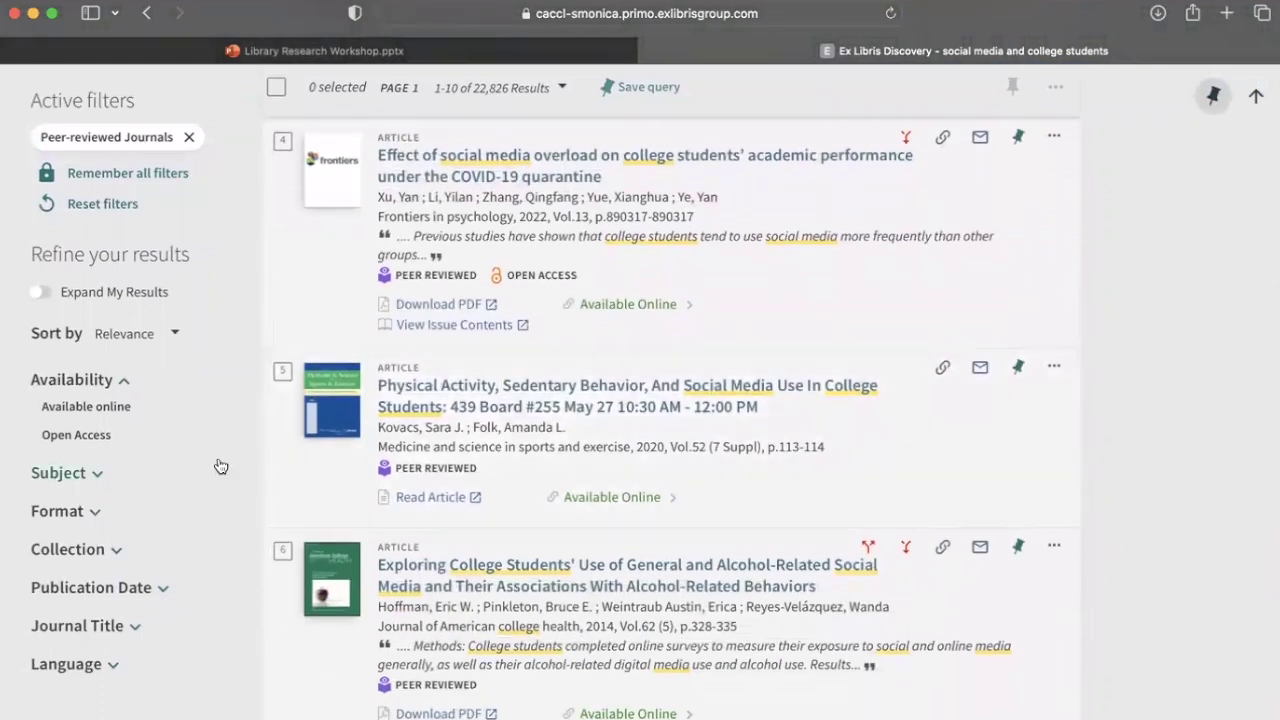
{"action": "scroll", "coordinate": [197, 520], "scroll_direction": "down", "scroll_amount": 1}
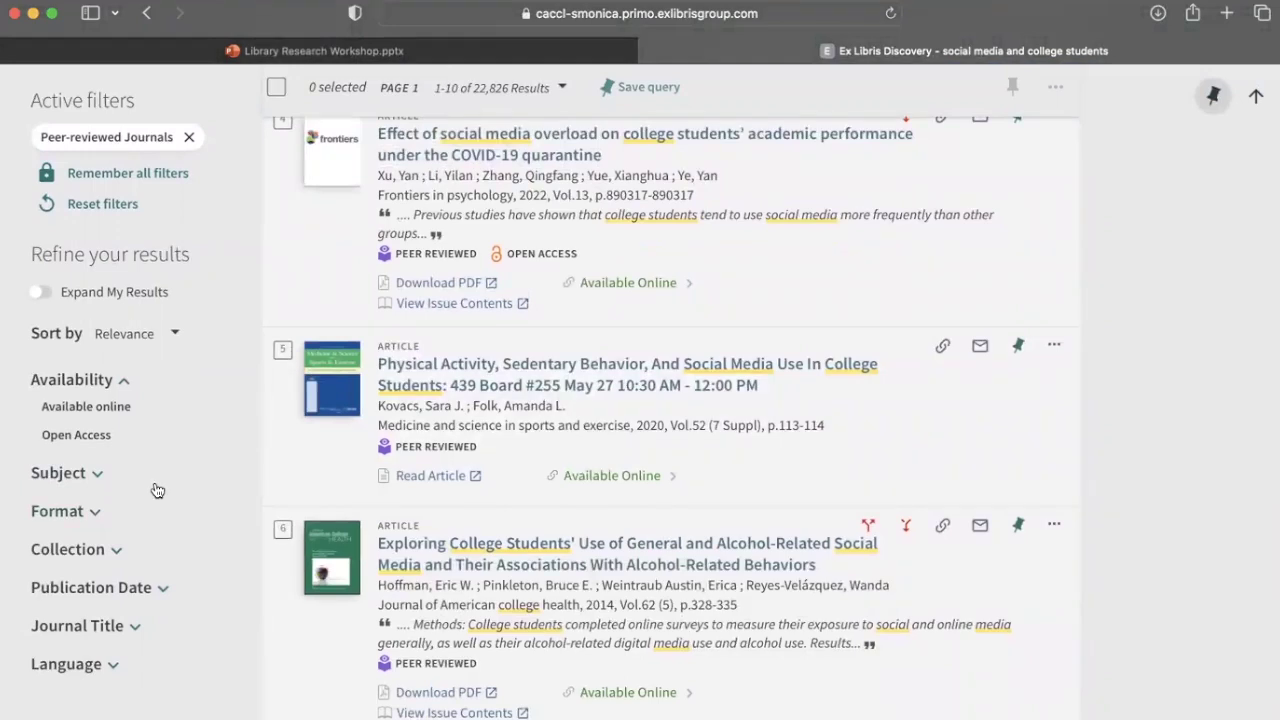
Restrict the peer-reviewed results to publication years from 2020 to 2023
{"action": "left_click", "coordinate": [158, 589]}
{"action": "scroll", "coordinate": [160, 591], "scroll_direction": "down", "scroll_amount": 3}
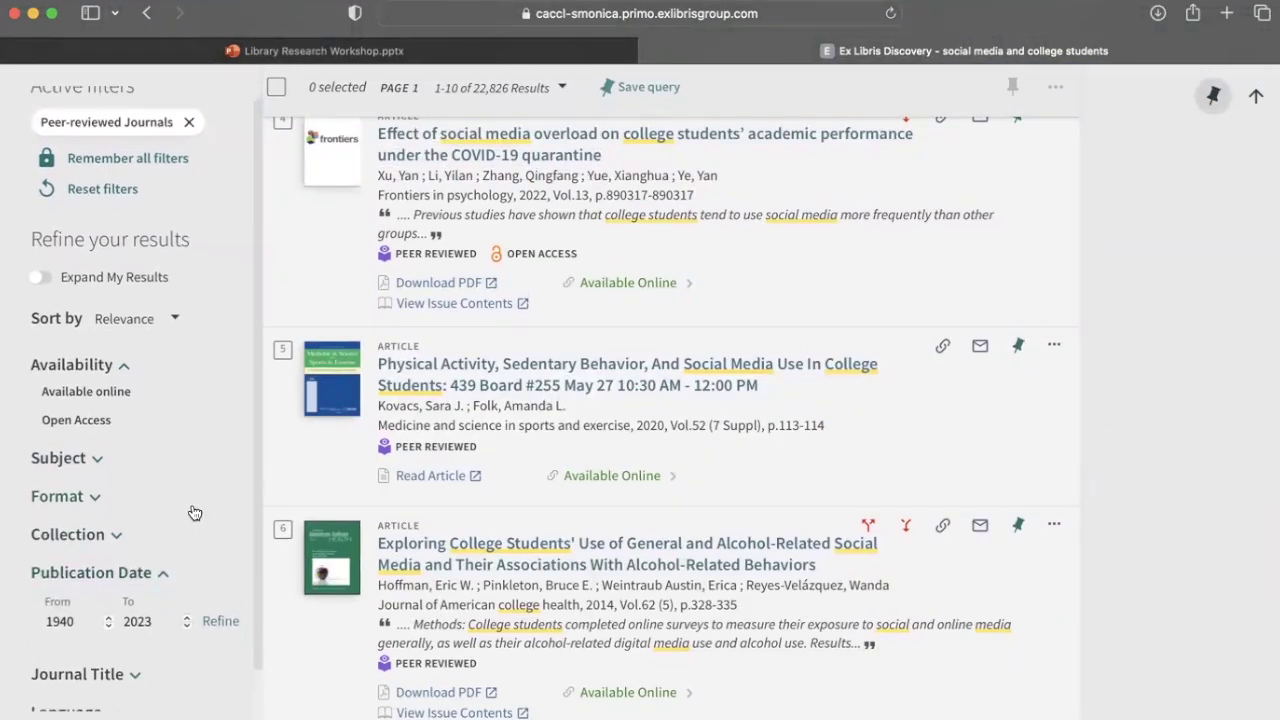
{"action": "left_click", "coordinate": [76, 576]}
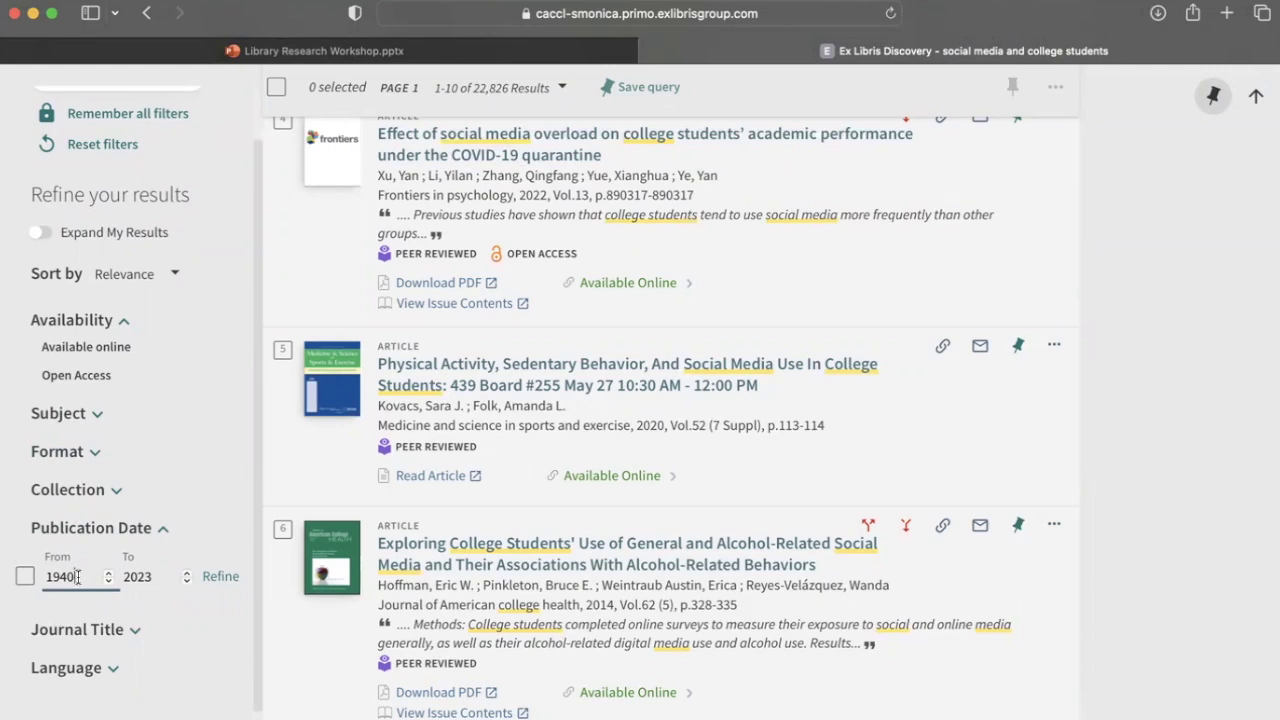
{"action": "key", "text": "BackSpace"}
{"action": "key", "text": "BackSpace"}
{"action": "key", "text": "BackSpace"}
{"action": "key", "text": "BackSpace"}
{"action": "type", "text": "2020"}
{"action": "left_click", "coordinate": [25, 577]}
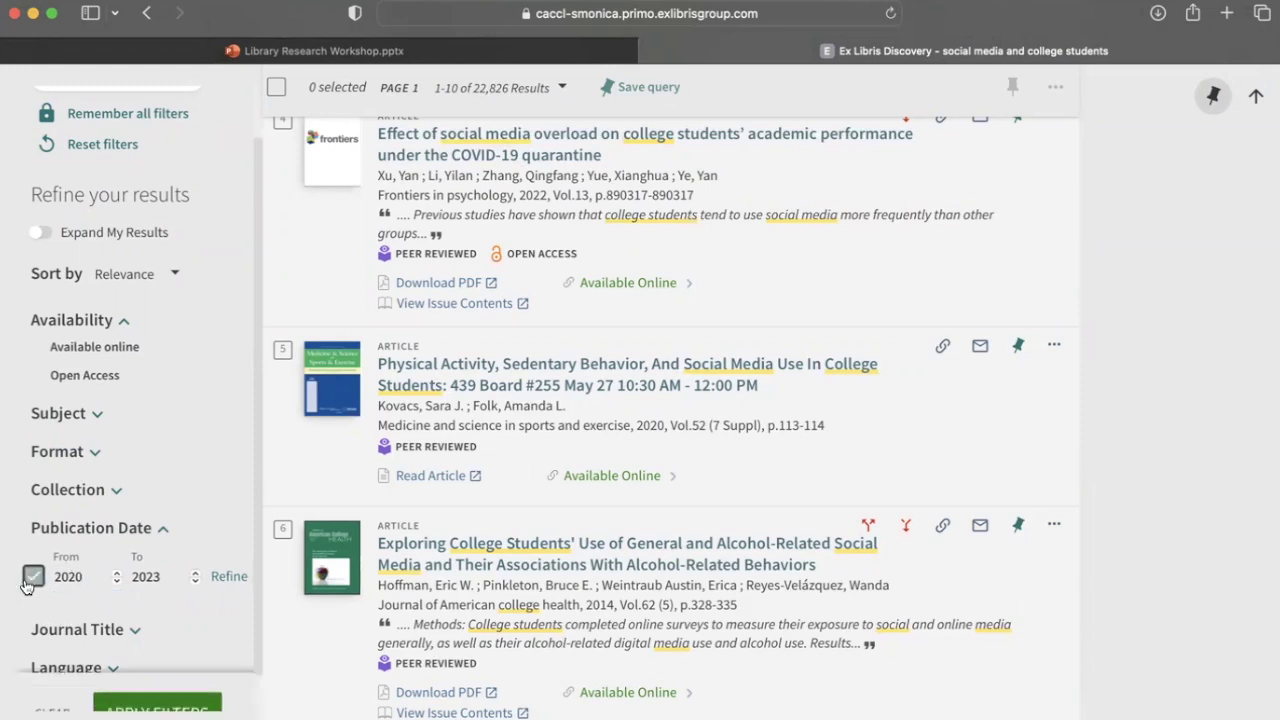
{"action": "left_click", "coordinate": [226, 584]}
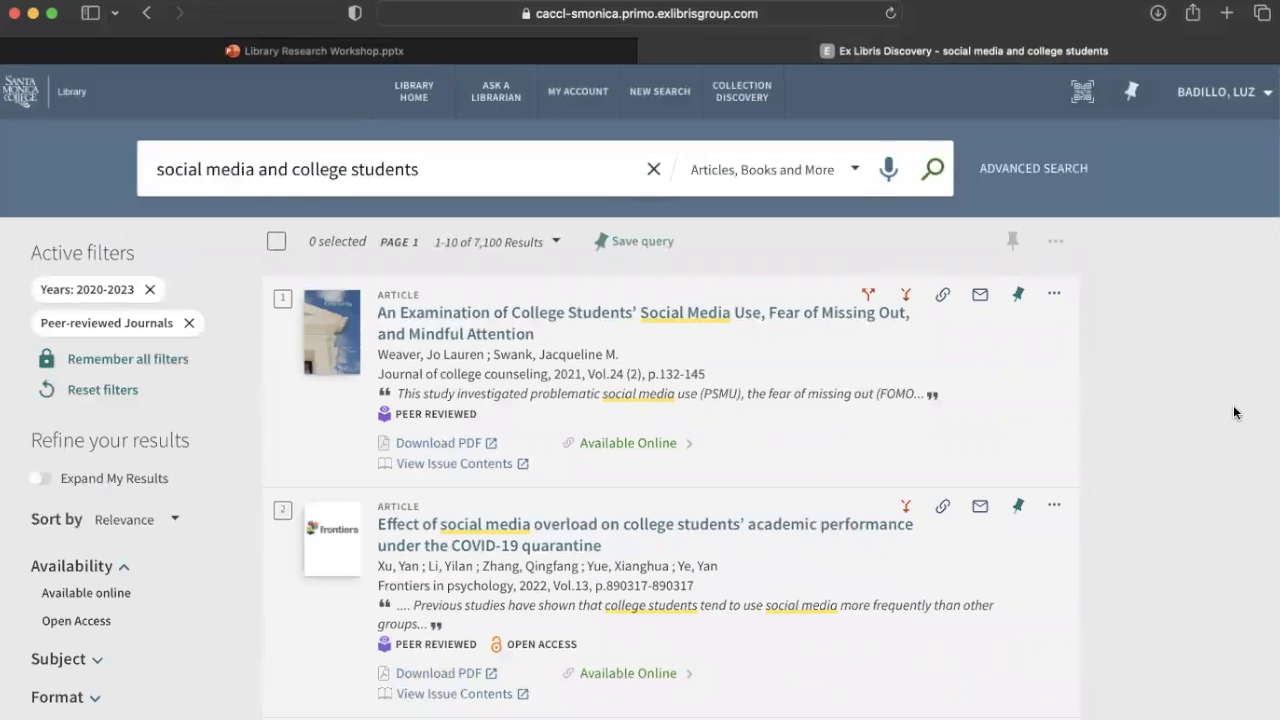
{"action": "scroll", "coordinate": [1145, 410], "scroll_direction": "down", "scroll_amount": 2}
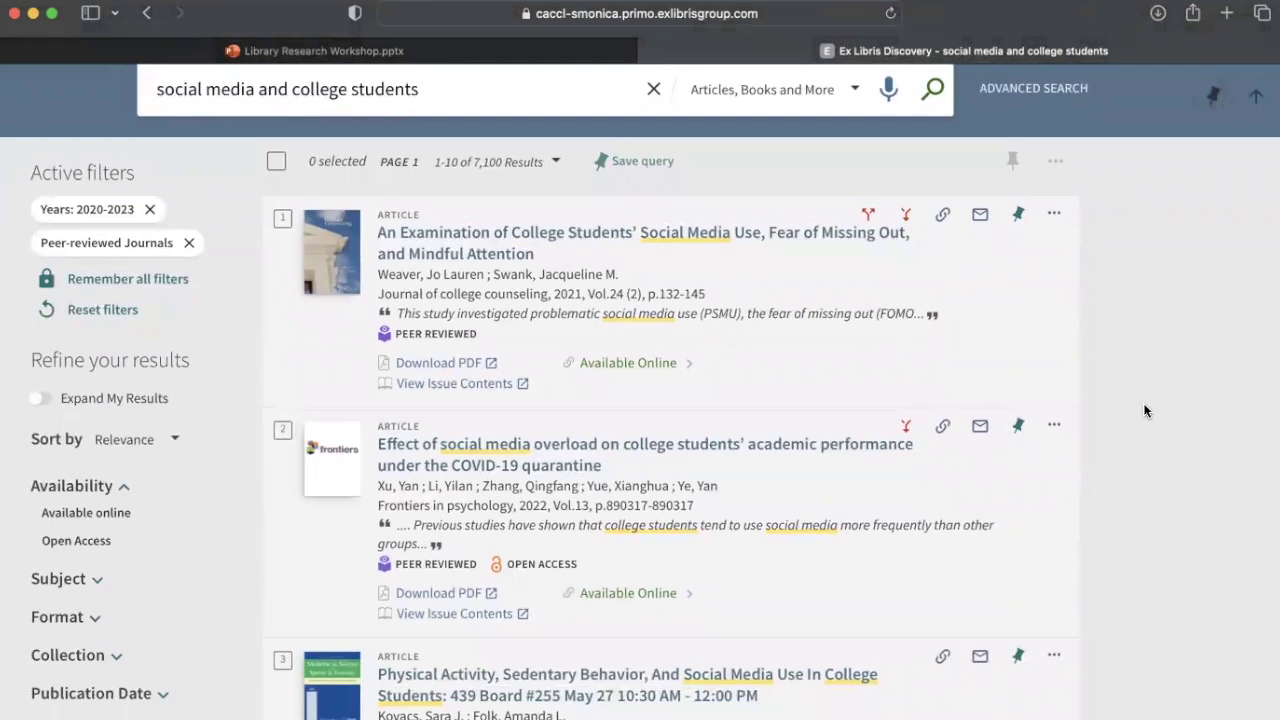
Review the top filtered results and open the full record of "An Examination of College Students' Social Media Use, Fear of Missing Out, and Mindful Attention"
{"action": "scroll", "coordinate": [1145, 410], "scroll_direction": "up", "scroll_amount": 1}
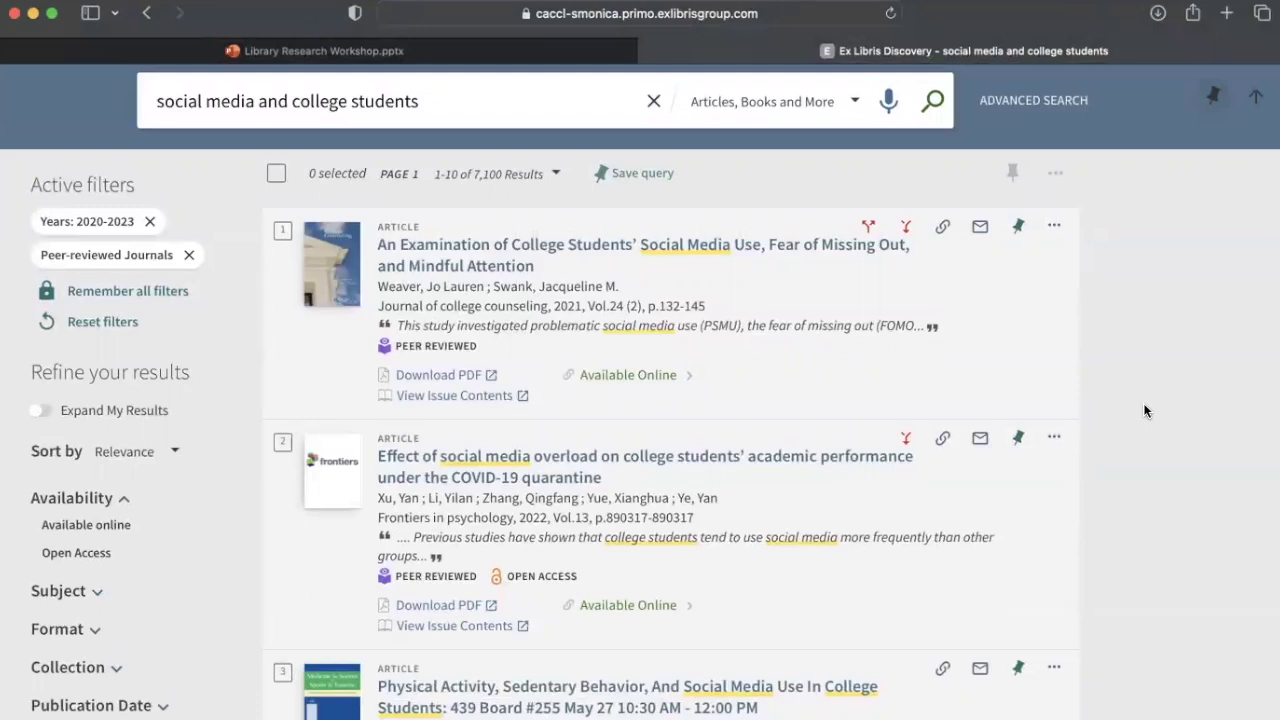
{"action": "scroll", "coordinate": [1145, 410], "scroll_direction": "down", "scroll_amount": 2}
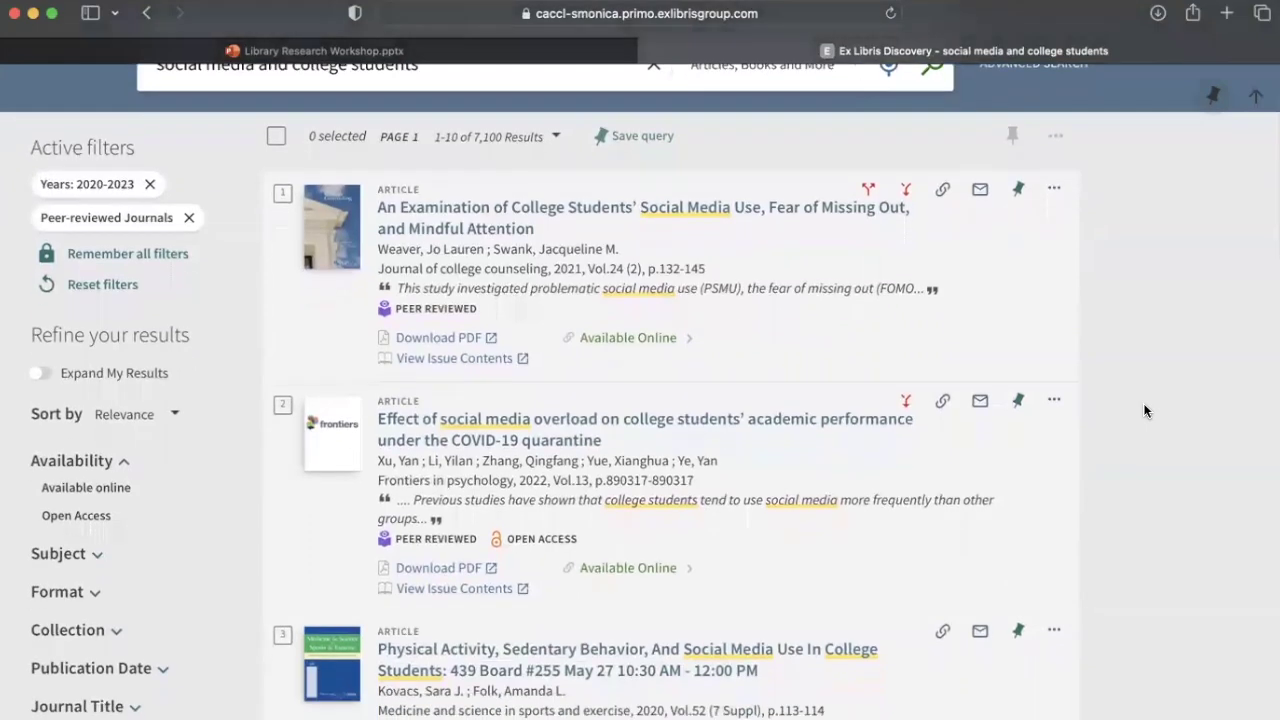
{"action": "scroll", "coordinate": [1145, 410], "scroll_direction": "down", "scroll_amount": 2}
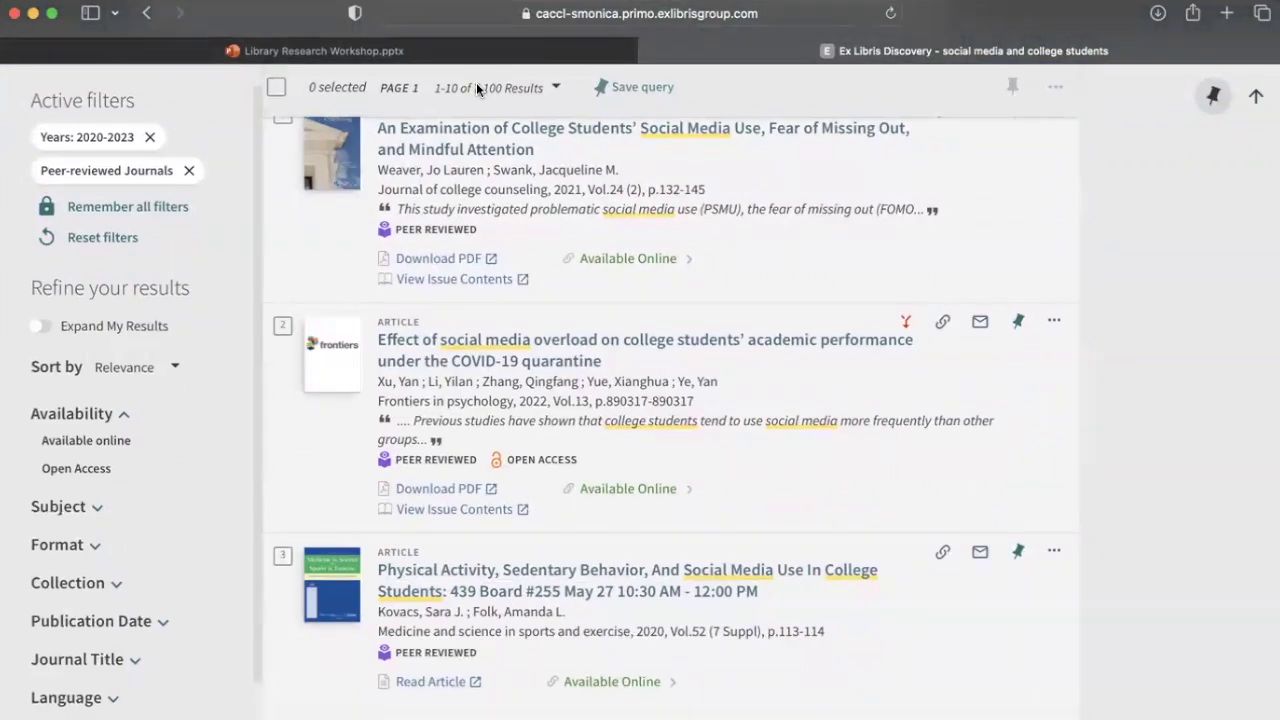
{"action": "scroll", "coordinate": [1115, 248], "scroll_direction": "up", "scroll_amount": 2}
{"action": "scroll", "coordinate": [1115, 256], "scroll_direction": "up", "scroll_amount": 1}
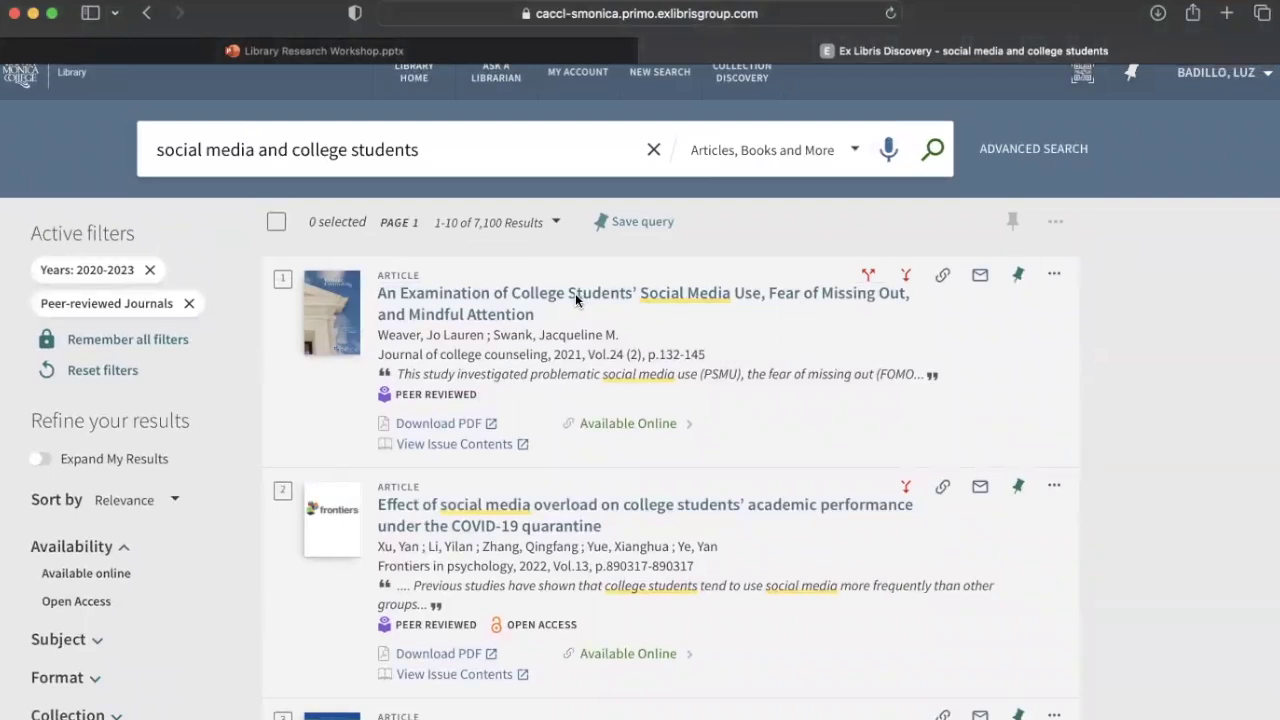
{"action": "left_click", "coordinate": [487, 294]}
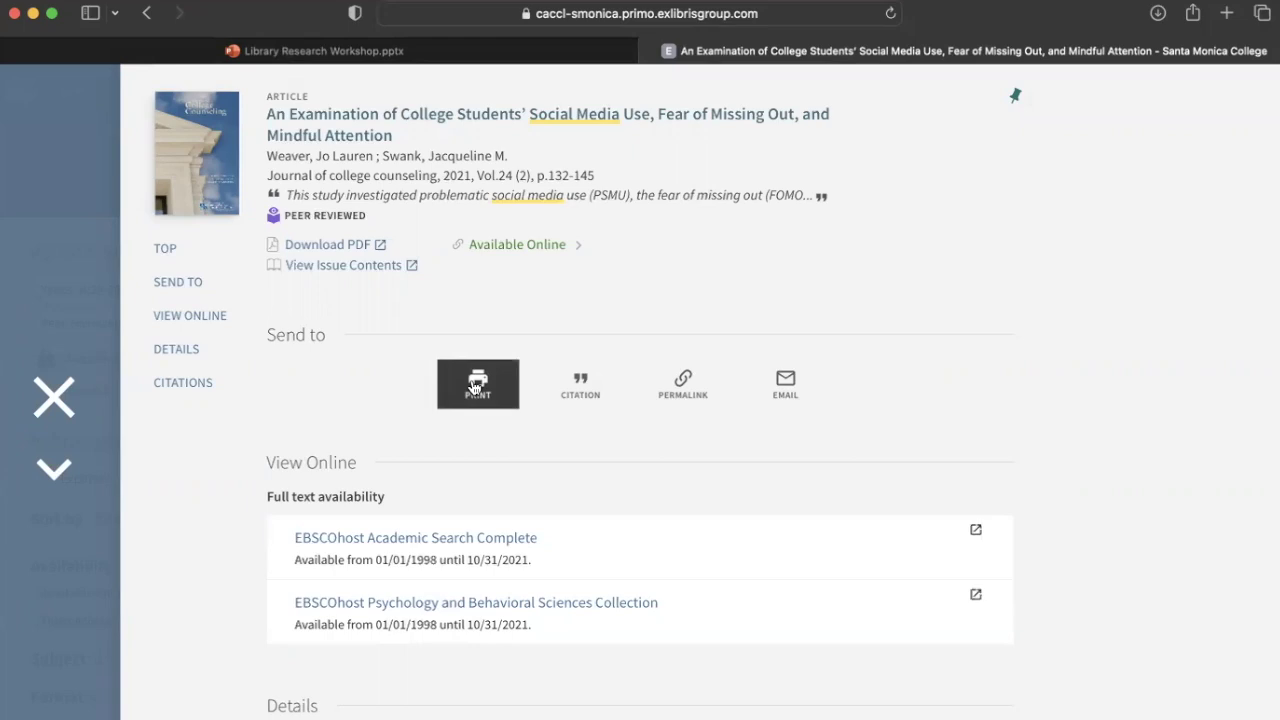
Copy the article's MLA (7th edition) citation and view its permalink and email sending options
{"action": "left_click", "coordinate": [590, 382]}
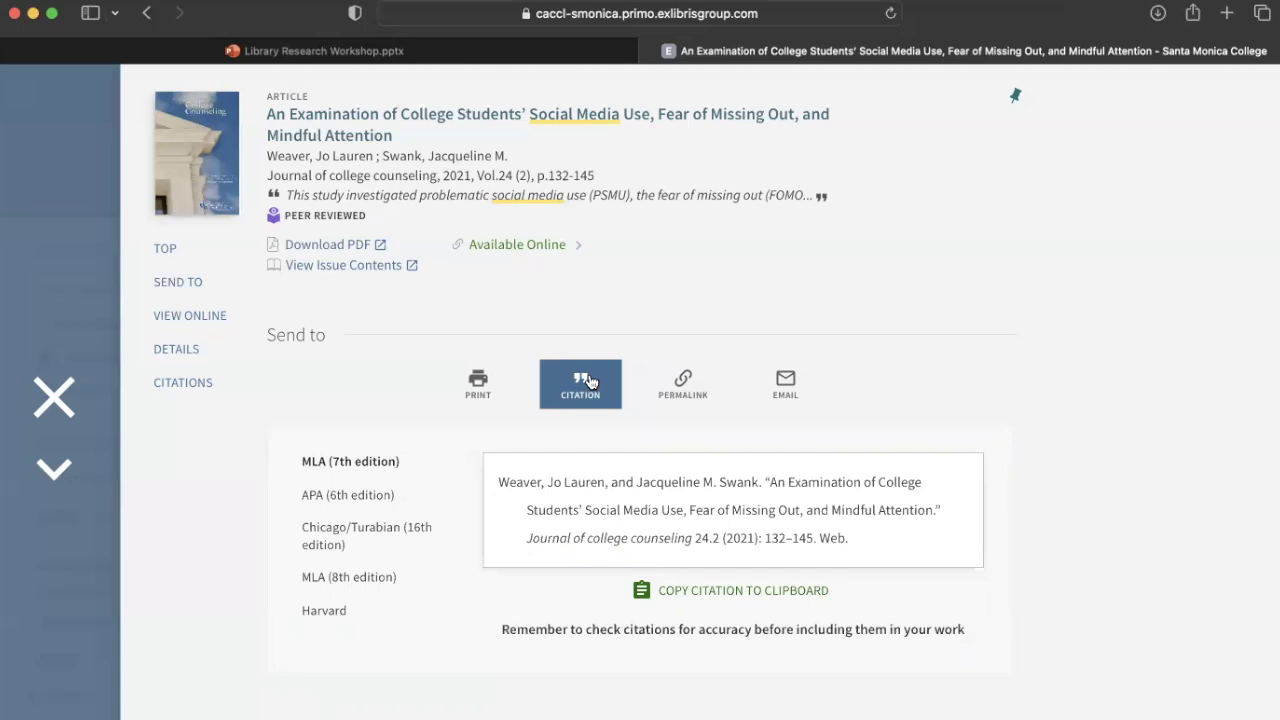
{"action": "left_click", "coordinate": [684, 598]}
{"action": "left_click", "coordinate": [678, 395]}
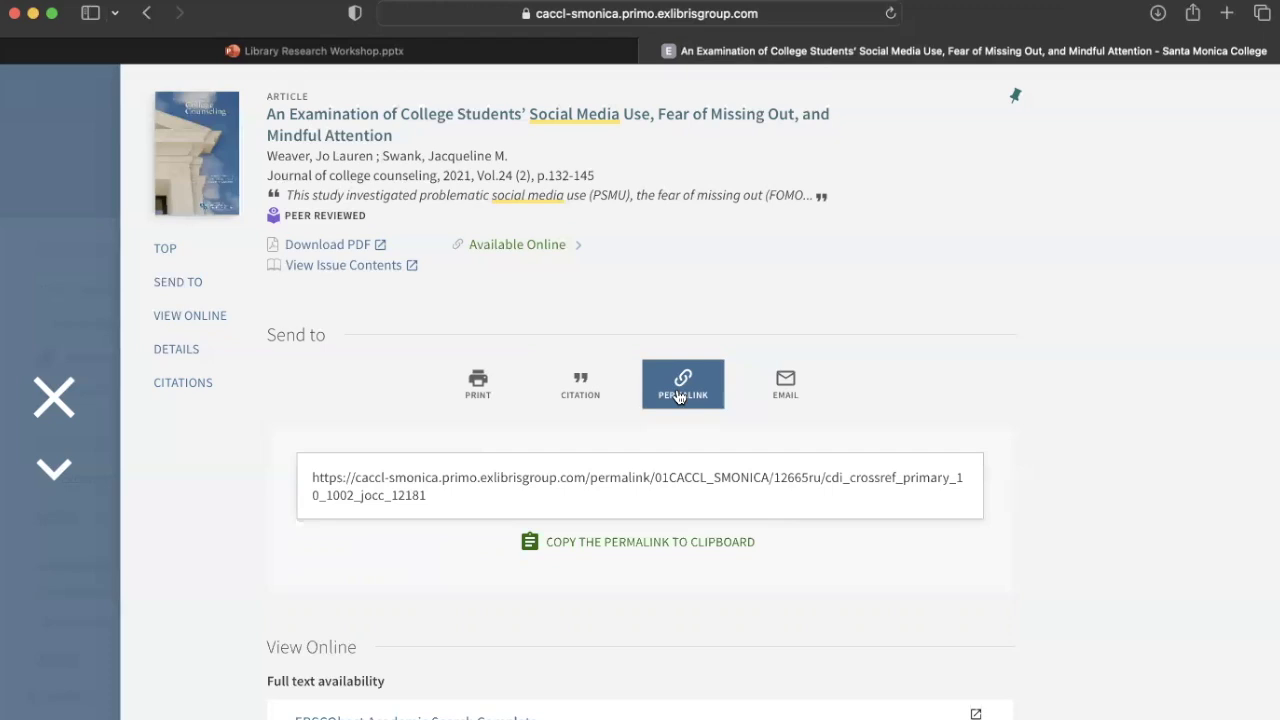
{"action": "left_click", "coordinate": [788, 398]}
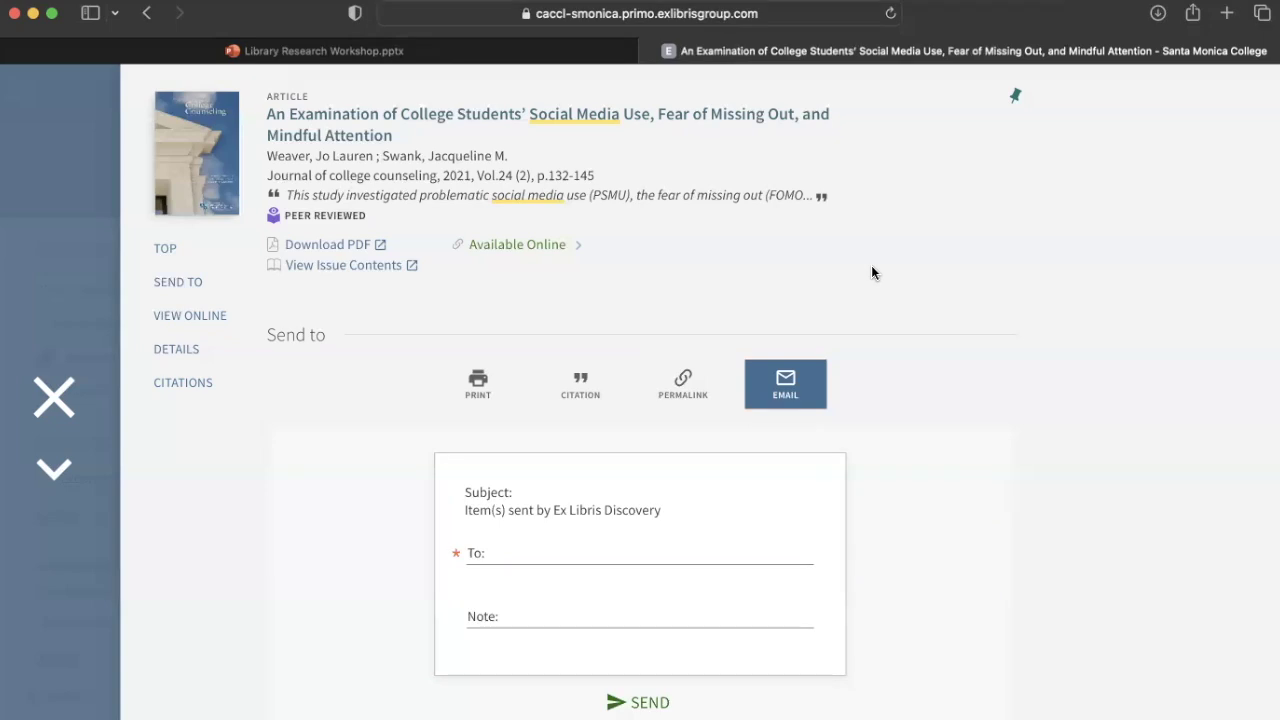
Save the article to the favorites and close its record to return to the results list
{"action": "left_click", "coordinate": [1016, 100]}
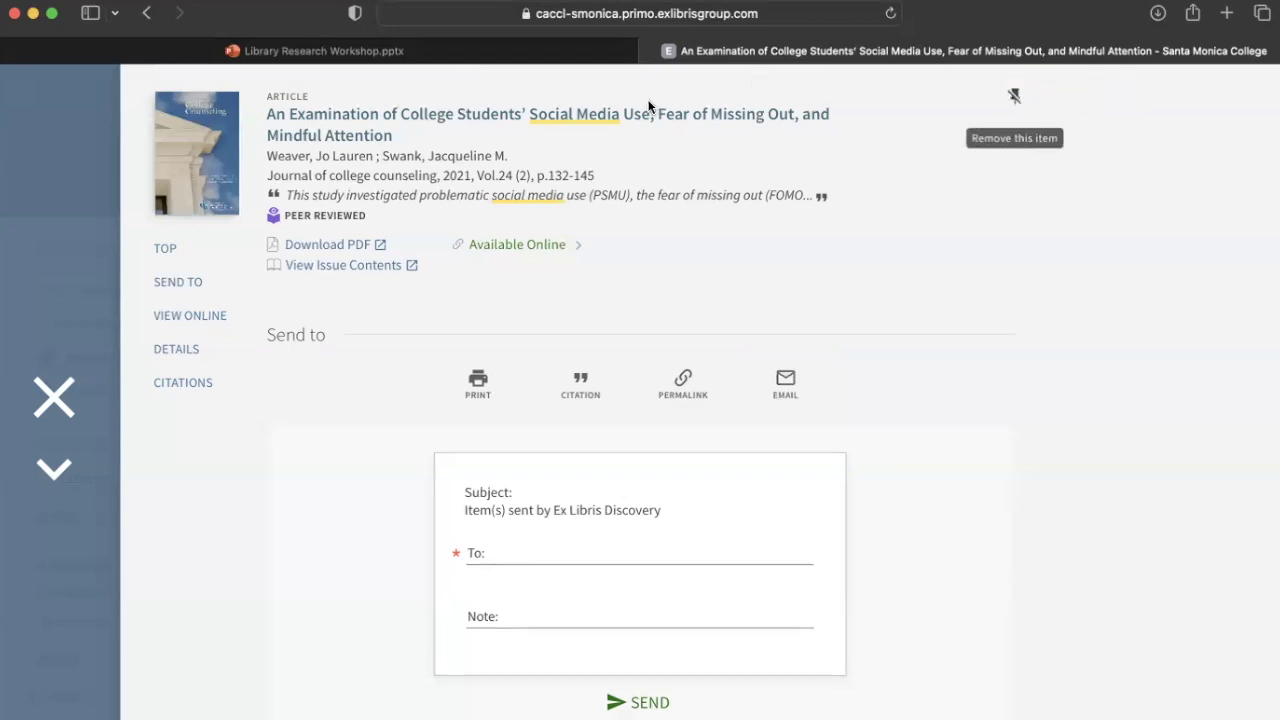
{"action": "left_click", "coordinate": [56, 396]}
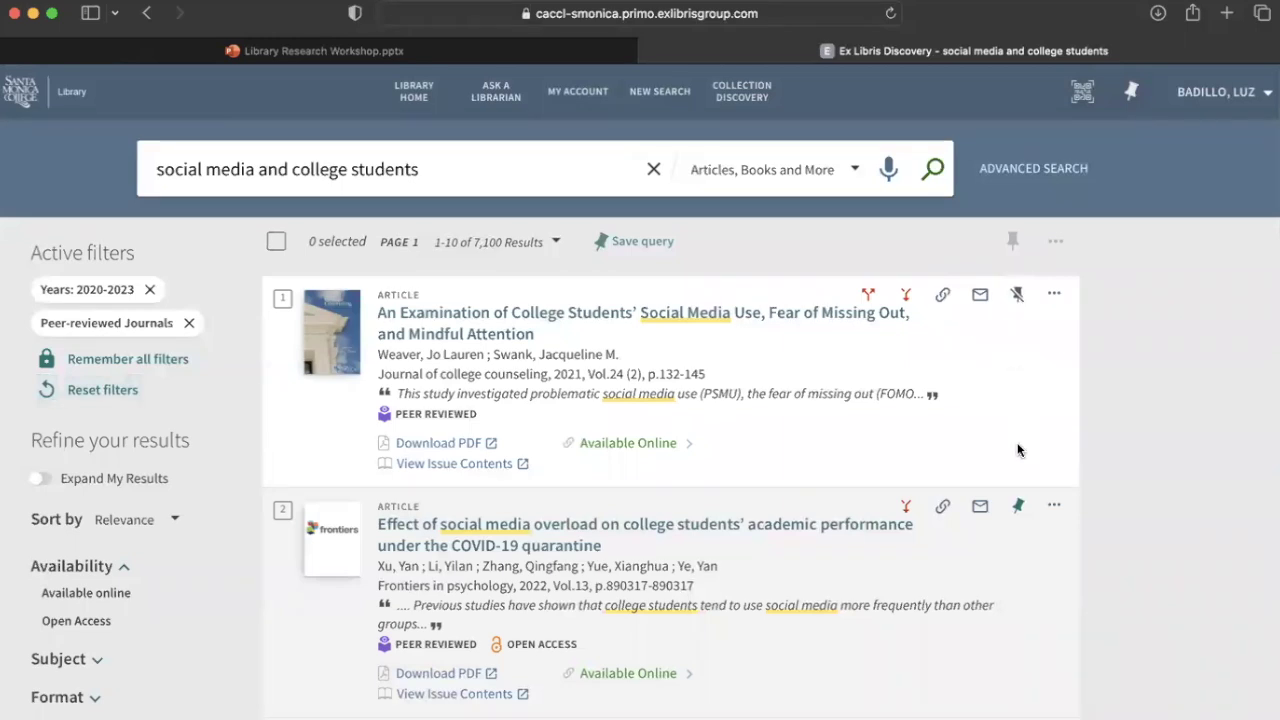
{"action": "scroll", "coordinate": [1015, 524], "scroll_direction": "down", "scroll_amount": 3}
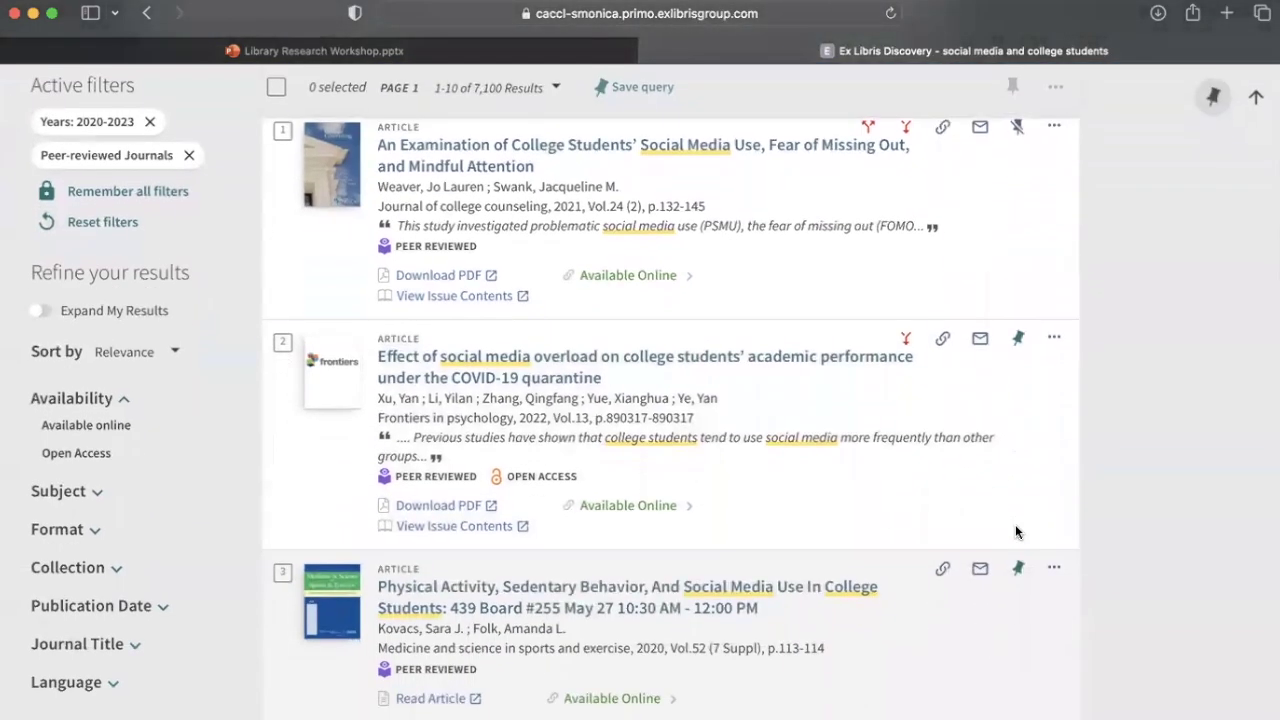
{"action": "scroll", "coordinate": [1012, 340], "scroll_direction": "up", "scroll_amount": 3}
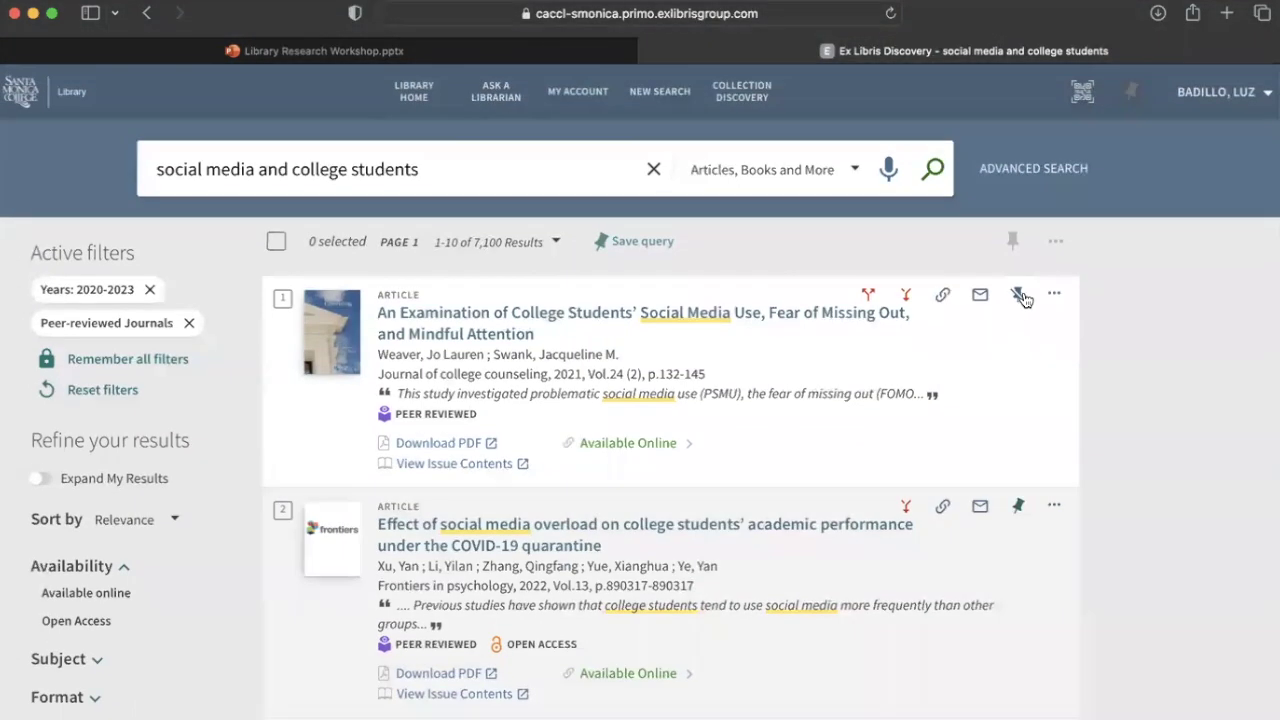
Check the saved records in My Favorites and return to the search results
{"action": "left_click", "coordinate": [1133, 92]}
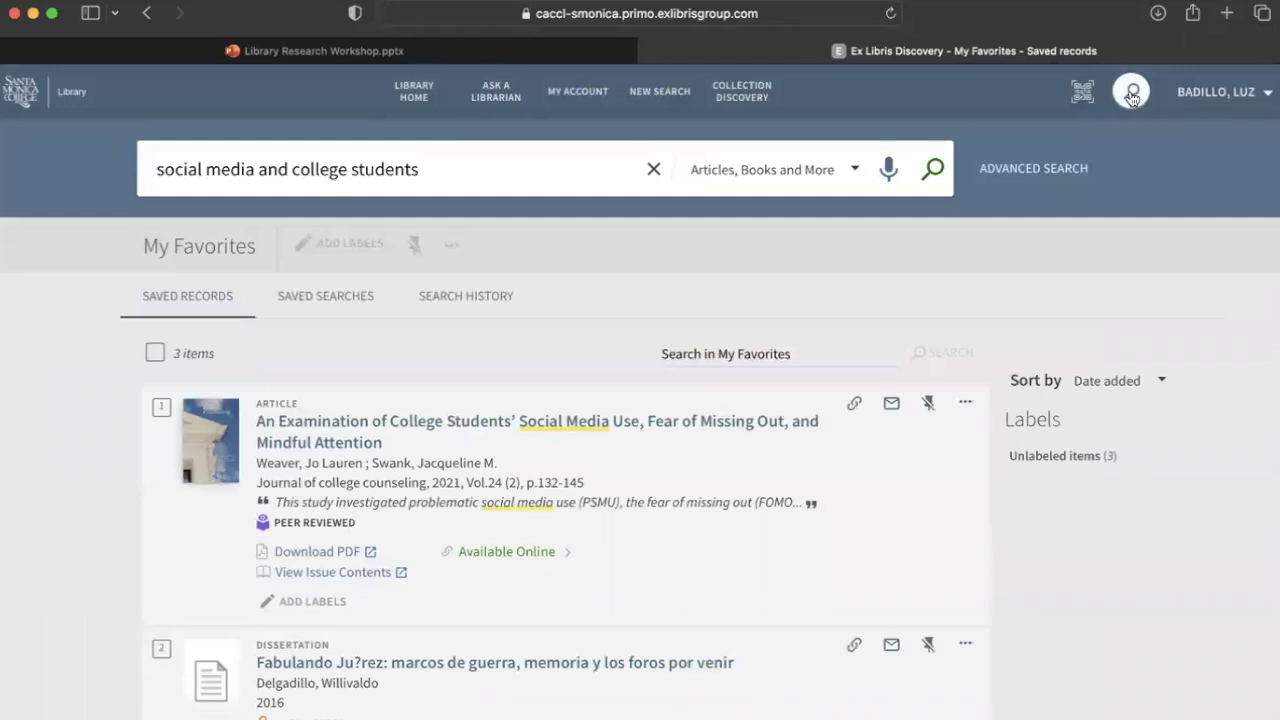
{"action": "scroll", "coordinate": [415, 340], "scroll_direction": "down", "scroll_amount": 1}
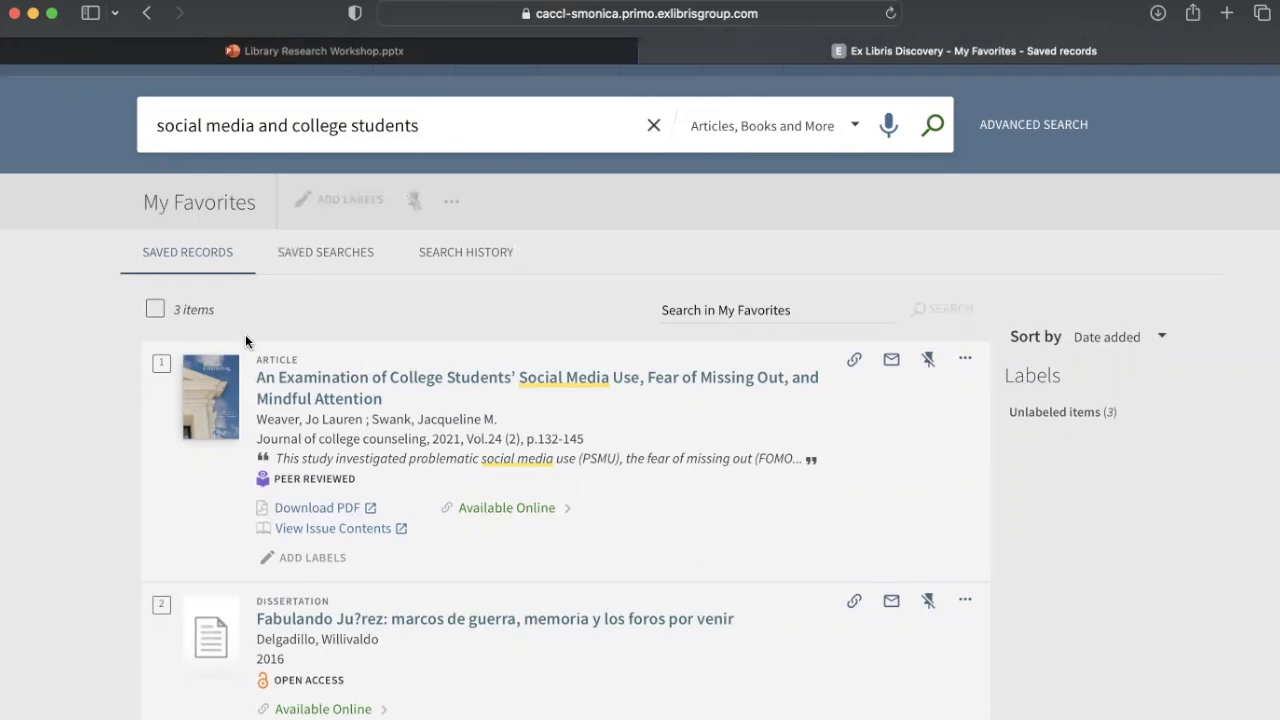
{"action": "left_click", "coordinate": [142, 17]}
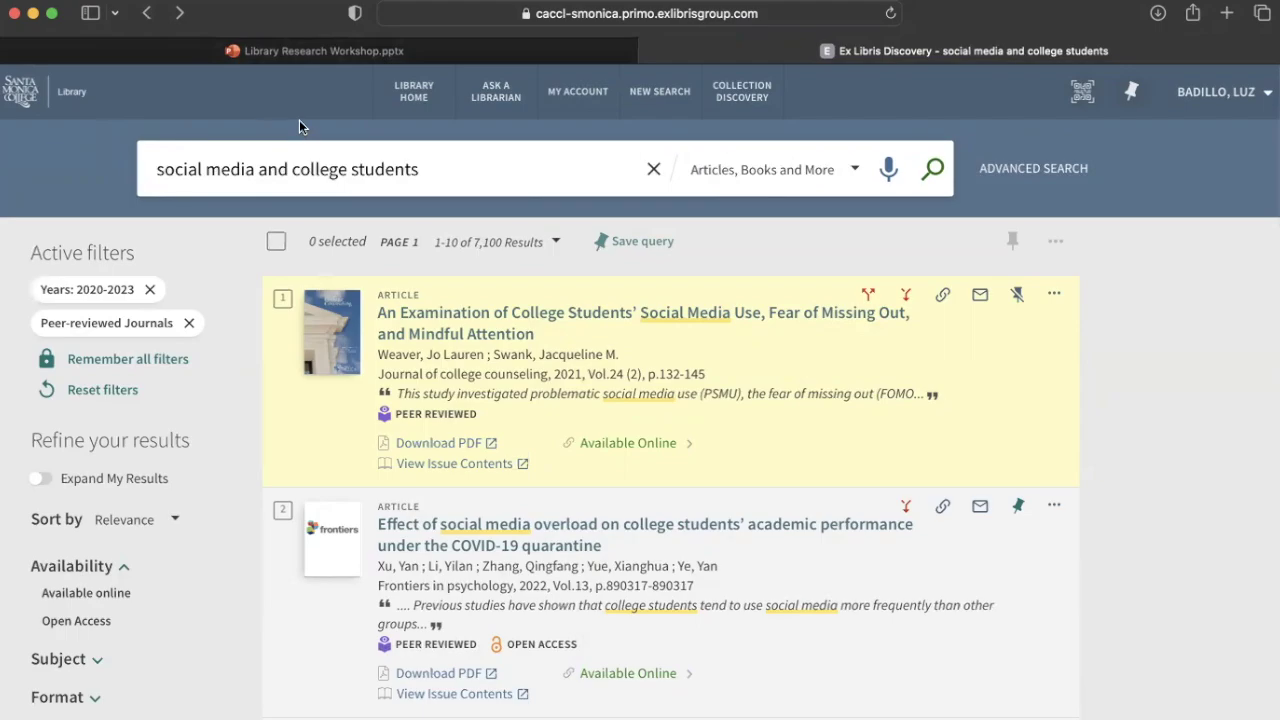
Open the Academic Search Complete database from the library home page's A-Z Databases list and accept the cookie notice
{"action": "left_click", "coordinate": [416, 91]}
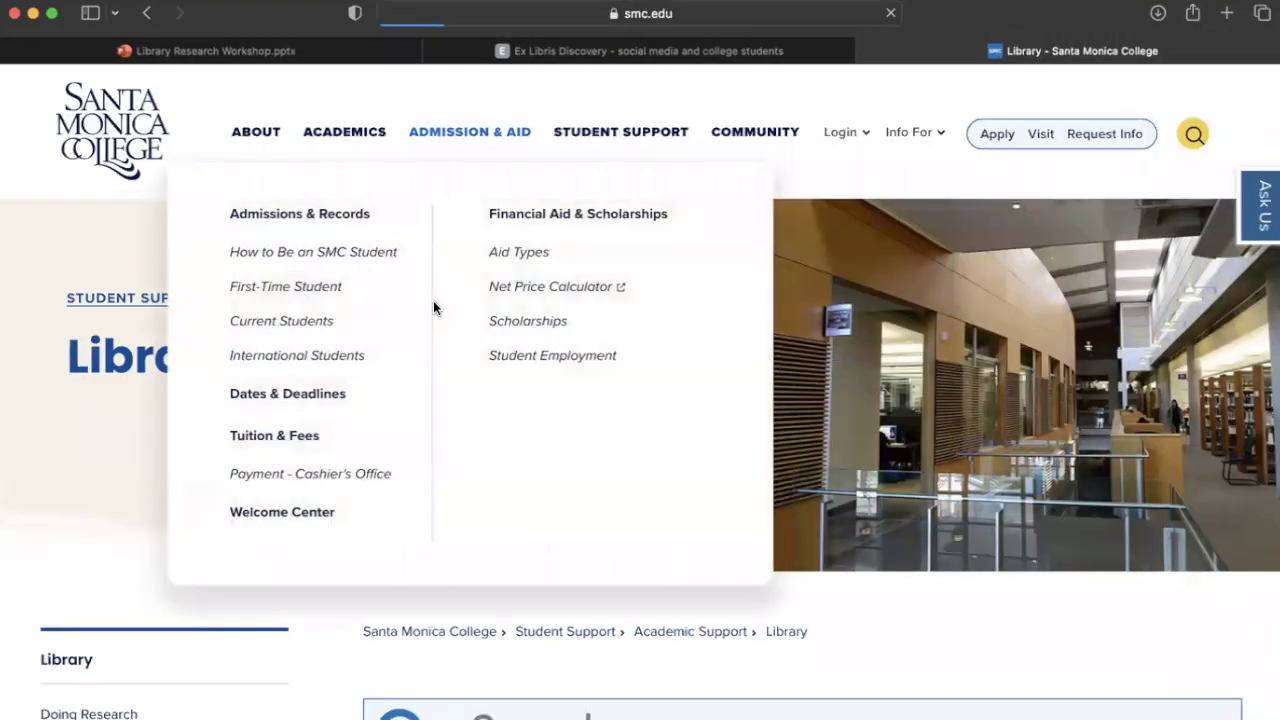
{"action": "scroll", "coordinate": [434, 306], "scroll_direction": "down", "scroll_amount": 5}
{"action": "scroll", "coordinate": [829, 437], "scroll_direction": "down", "scroll_amount": 5}
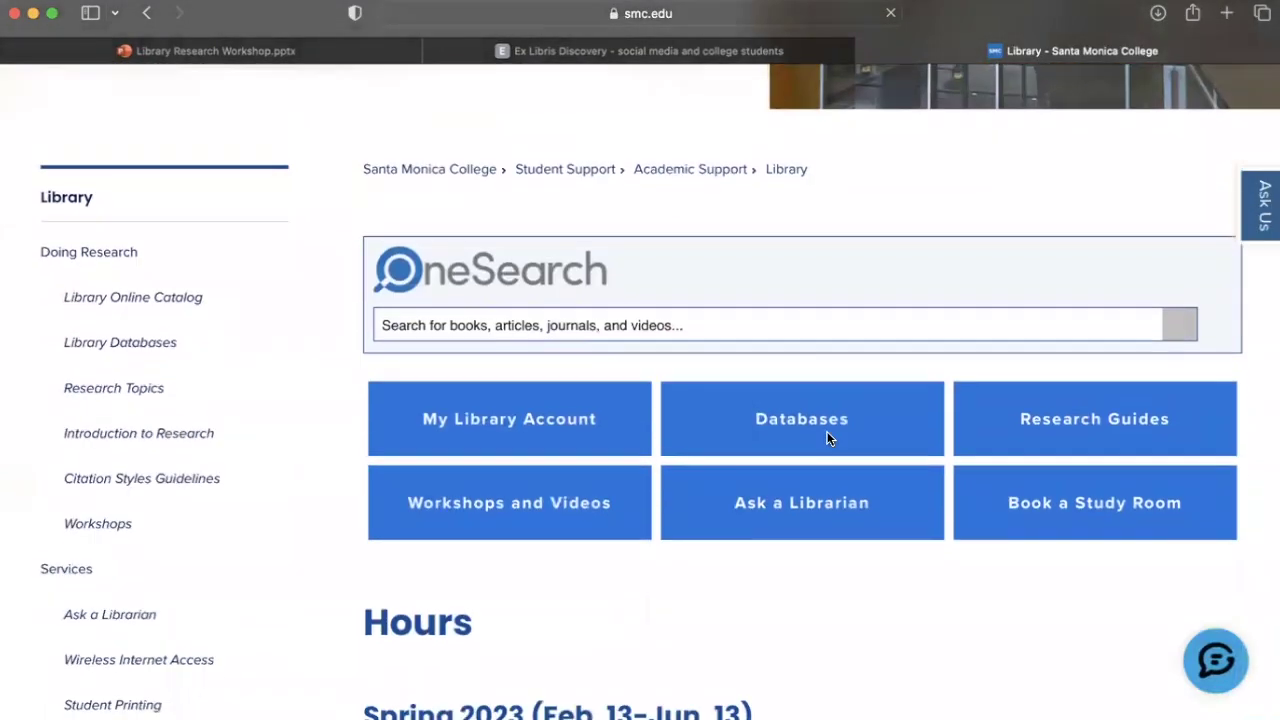
{"action": "left_click", "coordinate": [831, 420]}
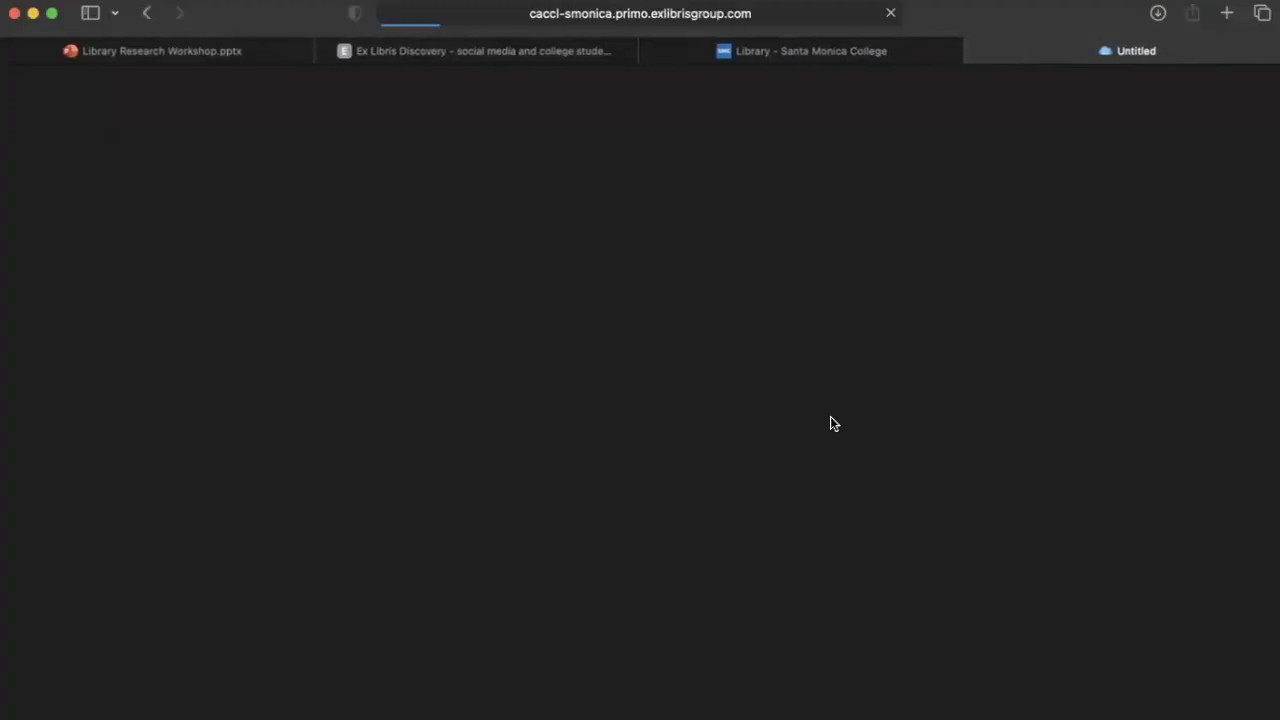
{"action": "scroll", "coordinate": [830, 420], "scroll_direction": "down", "scroll_amount": 2}
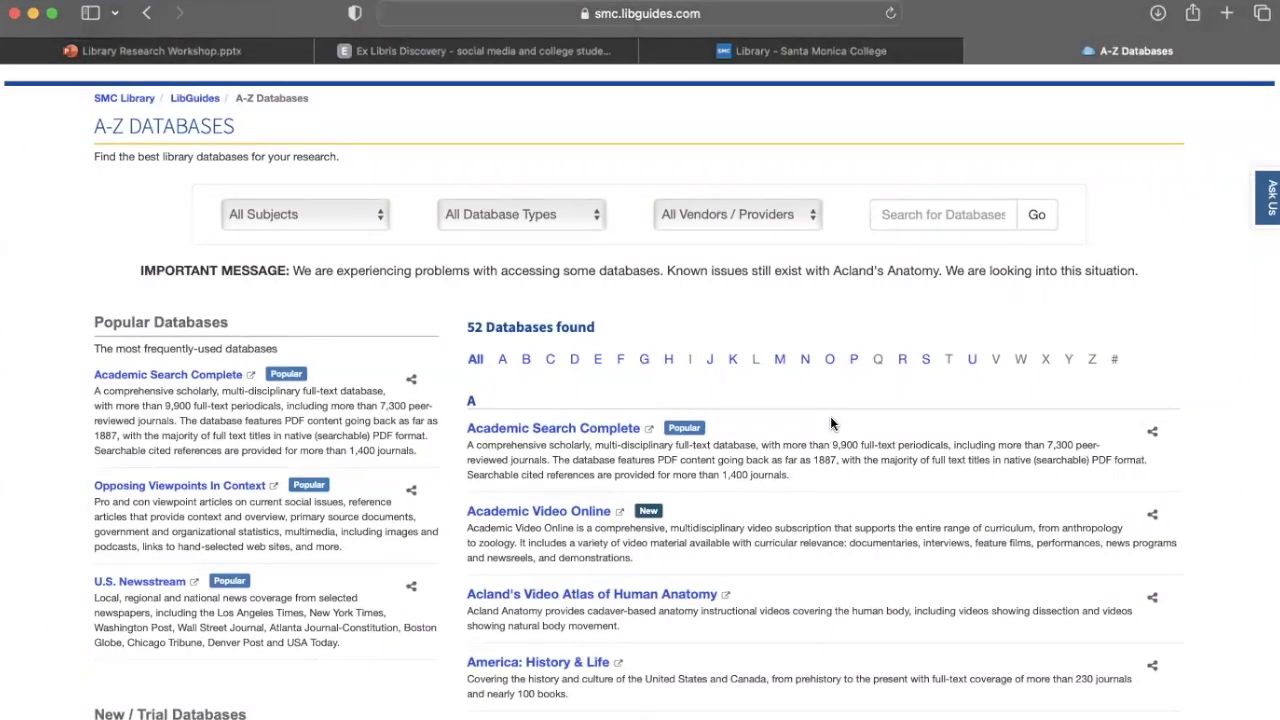
{"action": "left_click", "coordinate": [563, 431]}
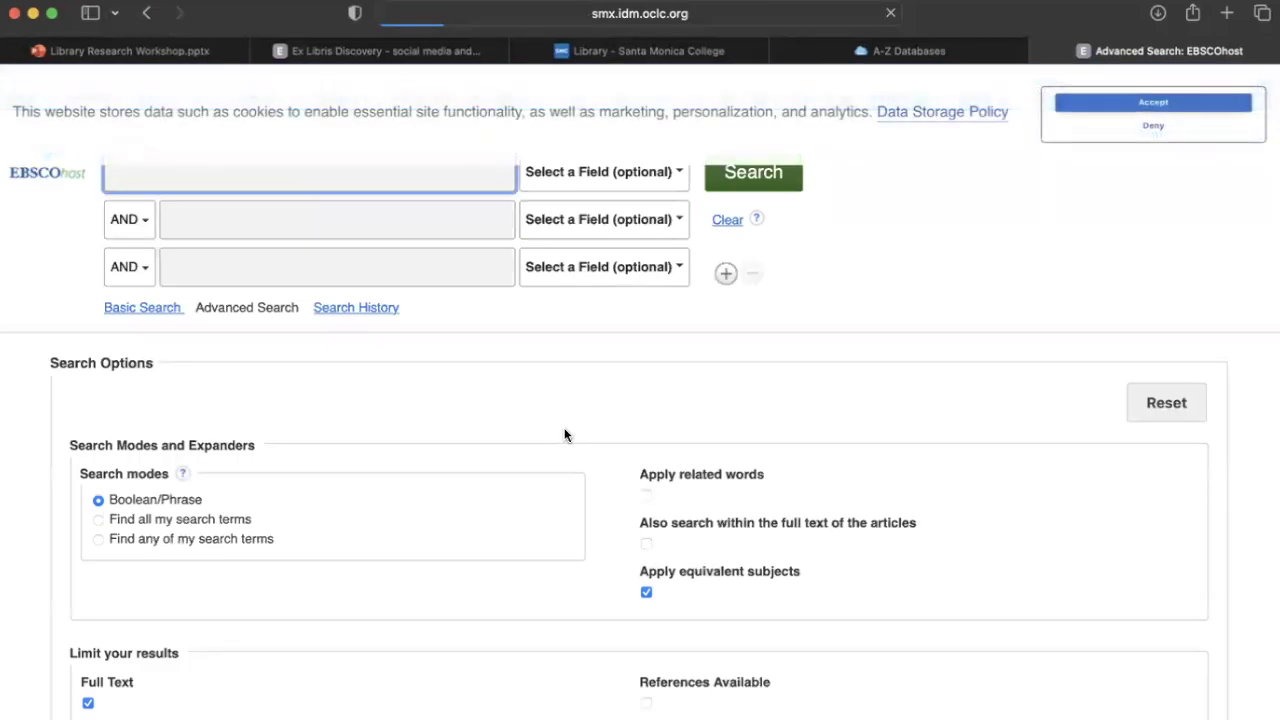
{"action": "left_click", "coordinate": [1153, 103]}
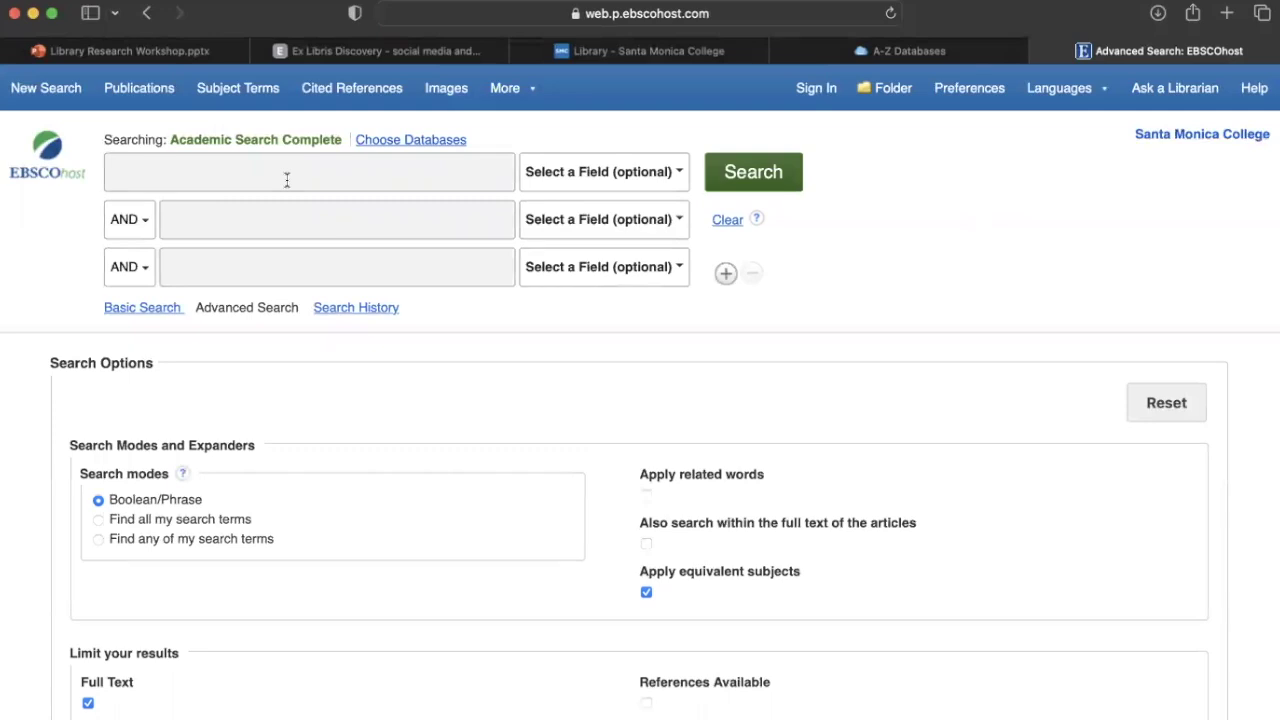
Enter "social media" and "college students" as the first two terms of the advanced search
{"action": "left_click", "coordinate": [232, 177]}
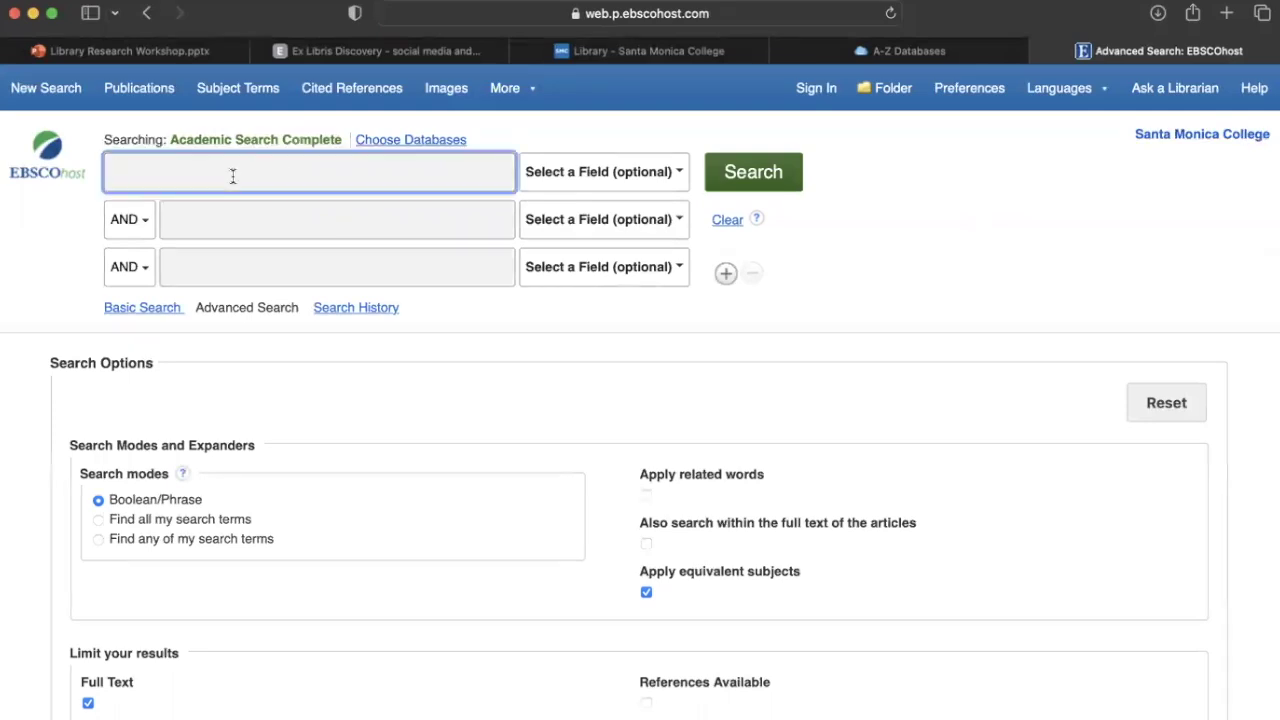
{"action": "type", "text": "social media"}
{"action": "left_click", "coordinate": [224, 244]}
{"action": "left_click", "coordinate": [215, 224]}
{"action": "type", "text": "college students"}
{"action": "left_click", "coordinate": [827, 254]}
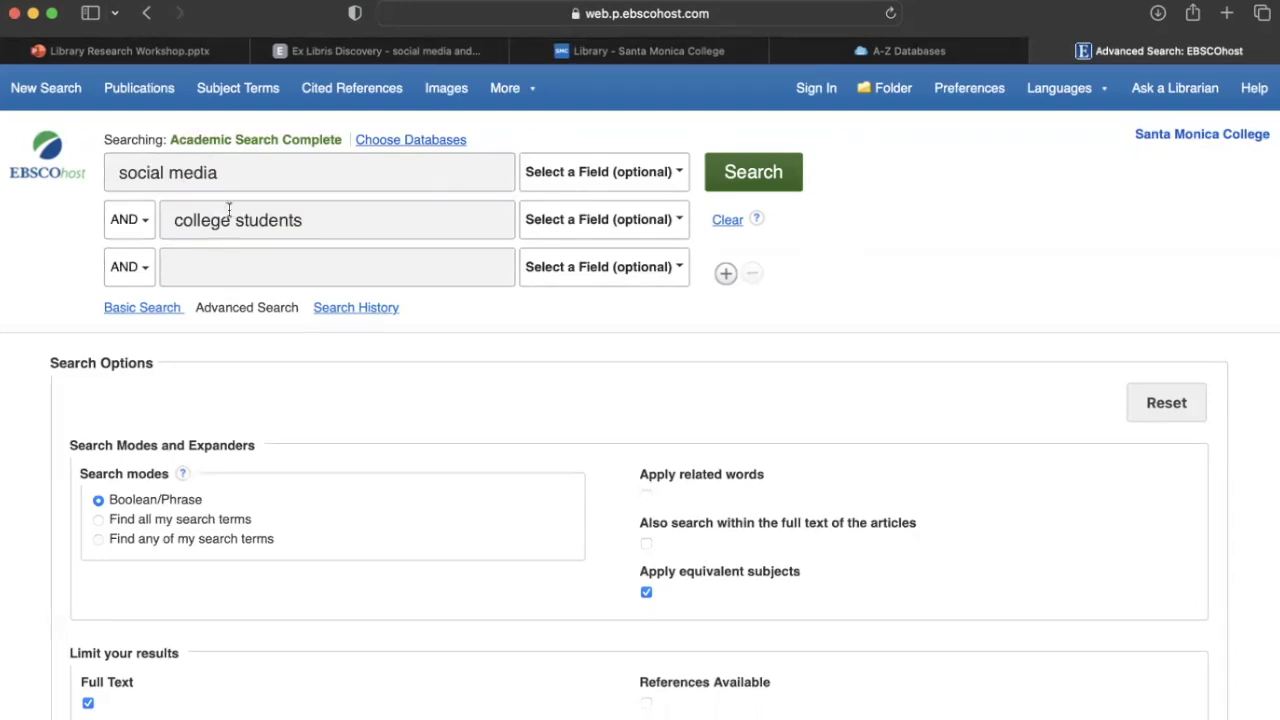
Check the Boolean operator choices for the second term, keep AND, and run the search
{"action": "left_click", "coordinate": [150, 230]}
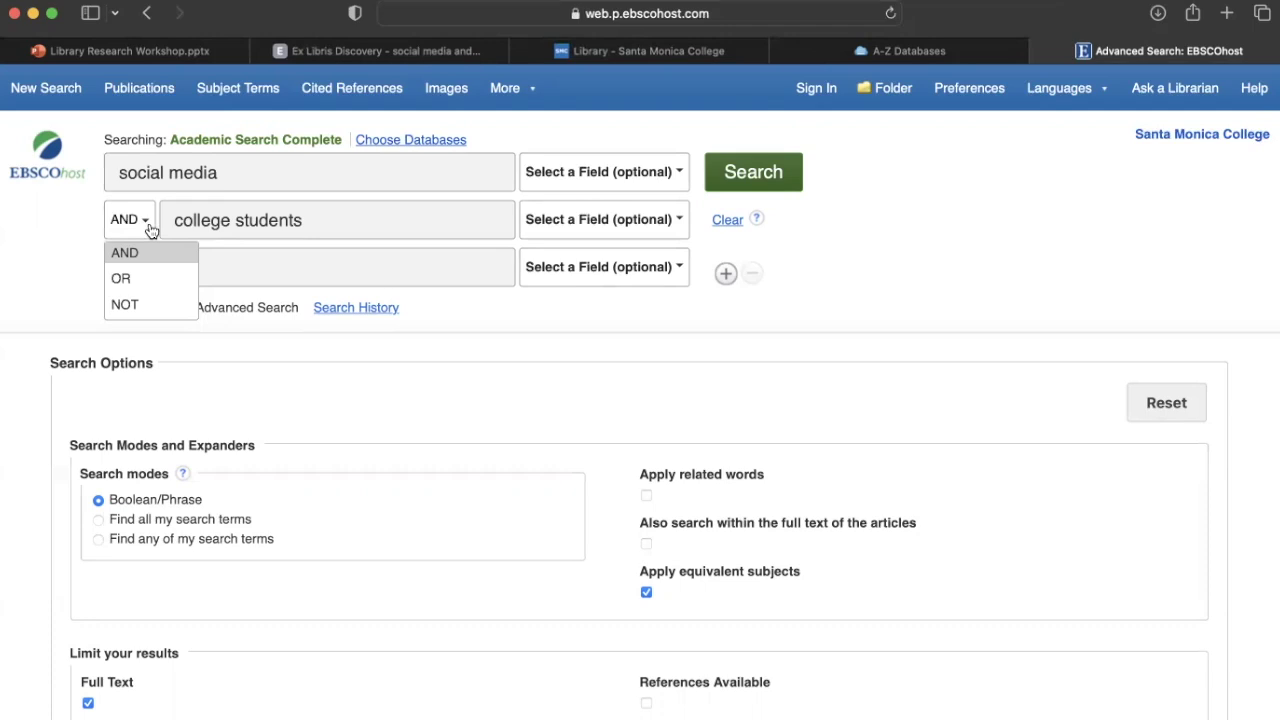
{"action": "left_click", "coordinate": [864, 254]}
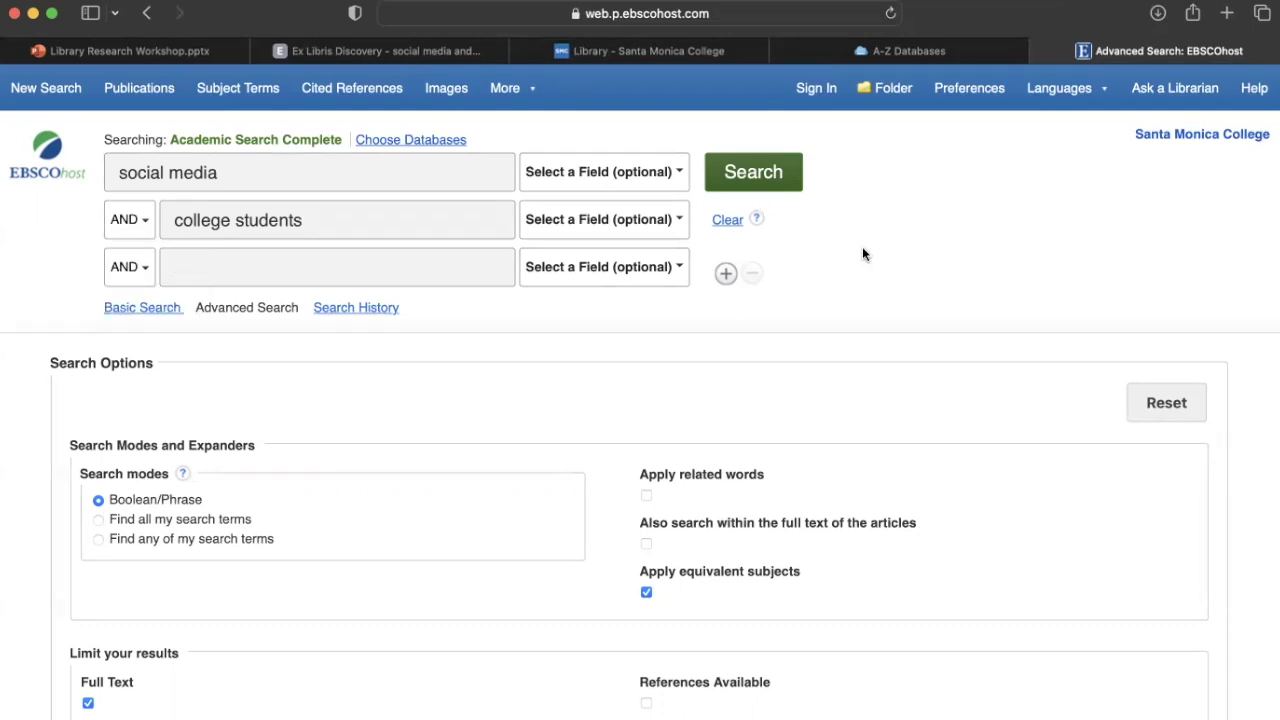
{"action": "left_click", "coordinate": [734, 175]}
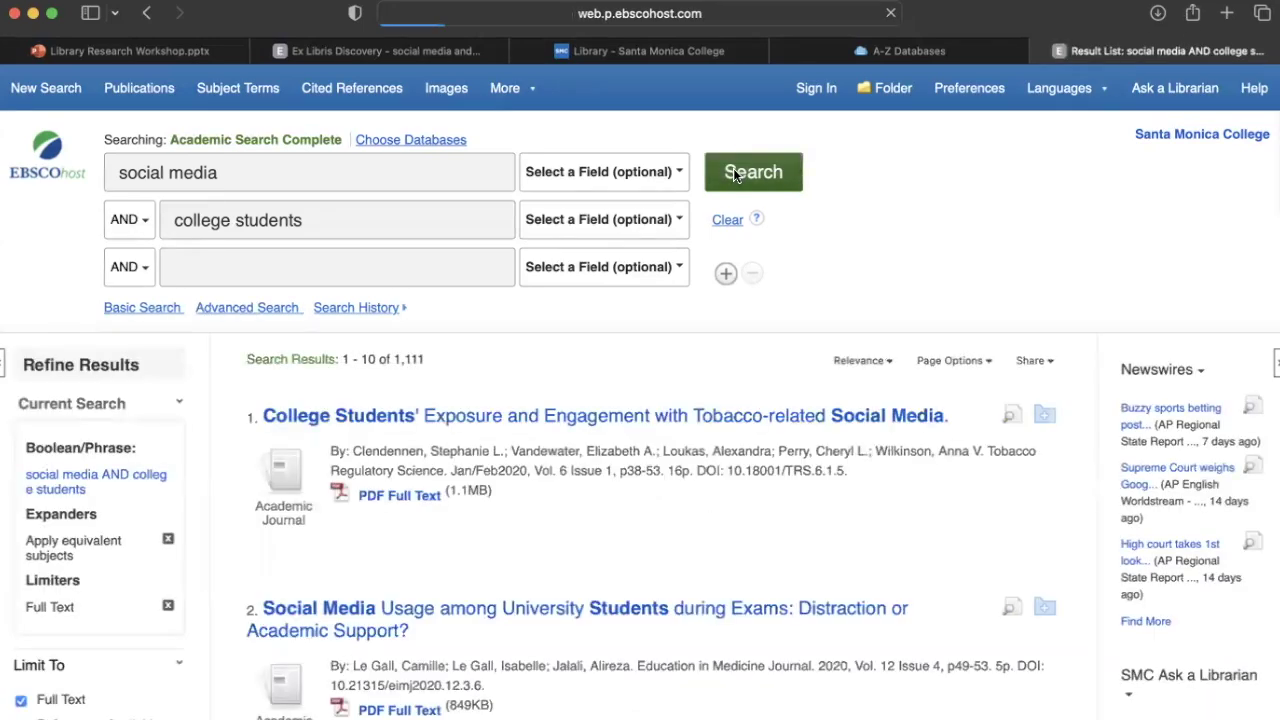
Limit the full-text search results to Peer Reviewed articles
{"action": "scroll", "coordinate": [733, 172], "scroll_direction": "down", "scroll_amount": 2}
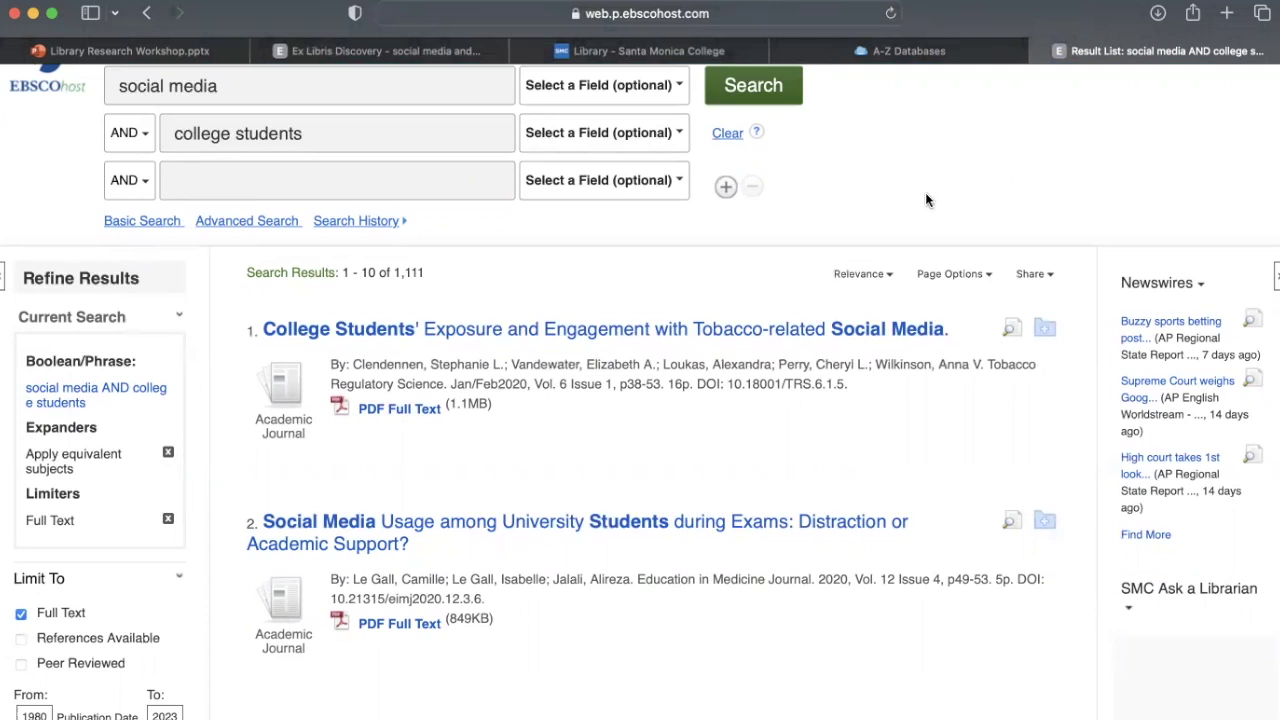
{"action": "scroll", "coordinate": [925, 199], "scroll_direction": "down", "scroll_amount": 2}
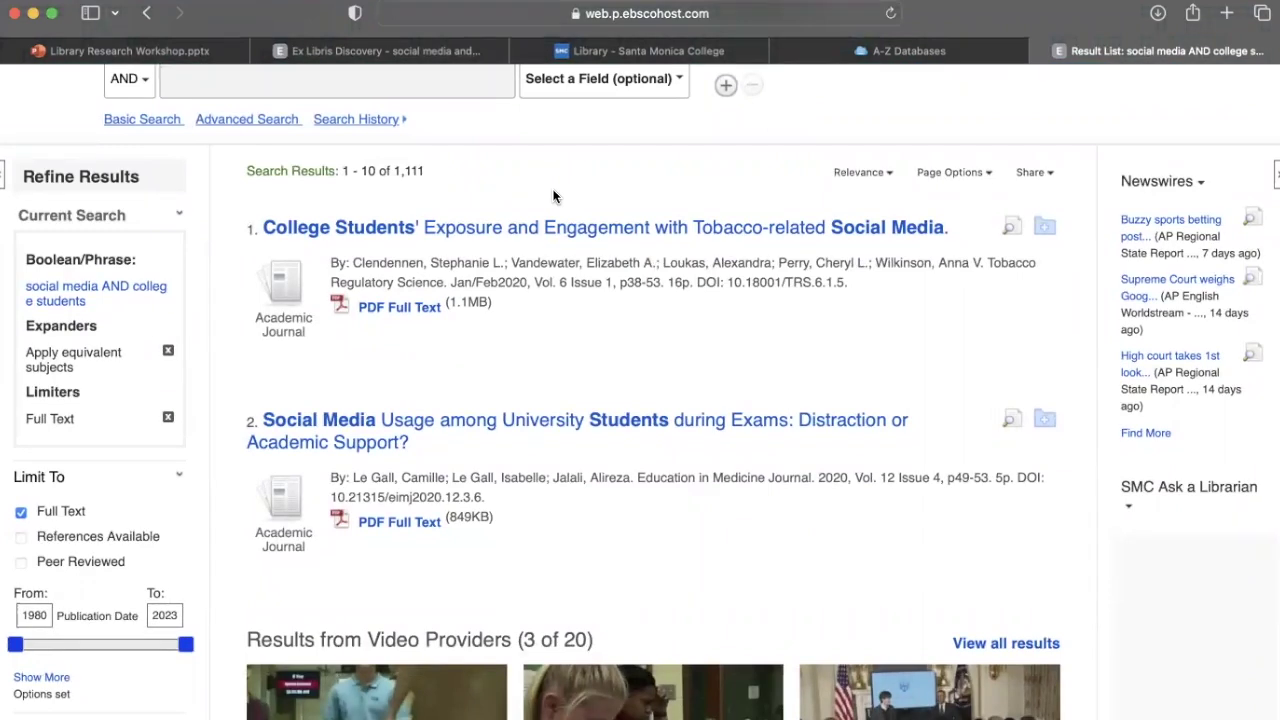
{"action": "scroll", "coordinate": [554, 197], "scroll_direction": "down", "scroll_amount": 3}
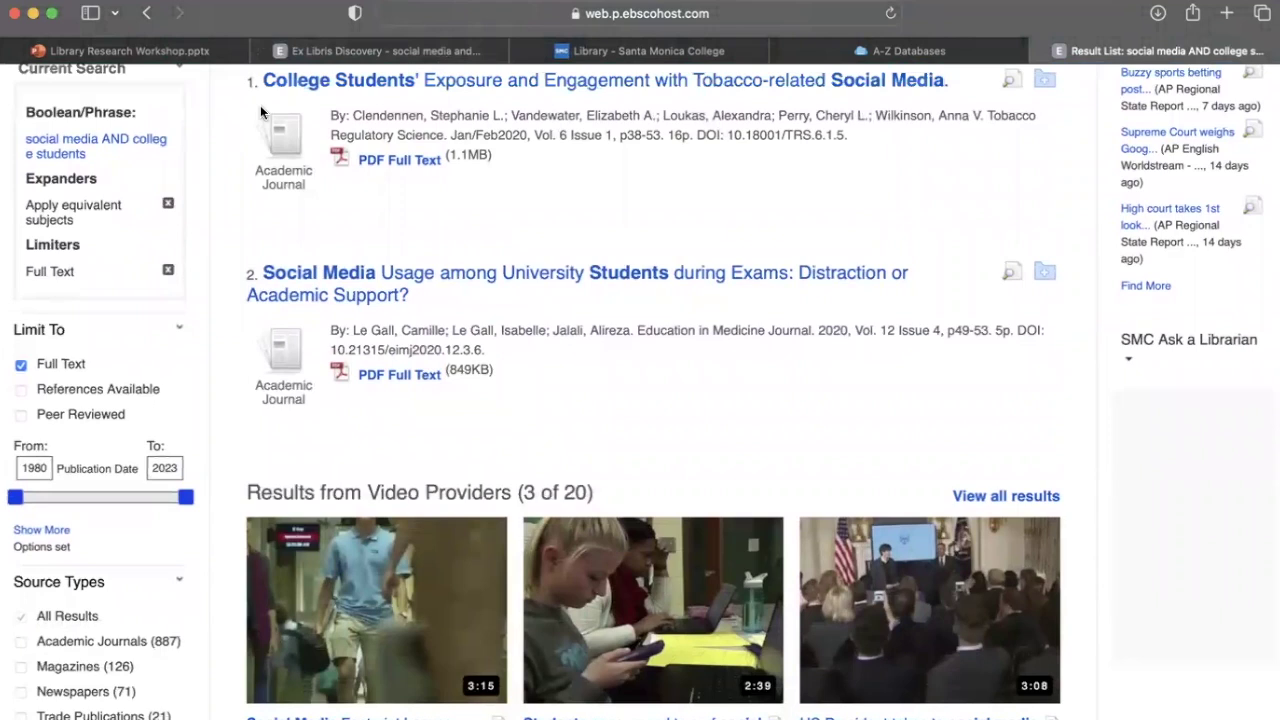
{"action": "left_click", "coordinate": [20, 418]}
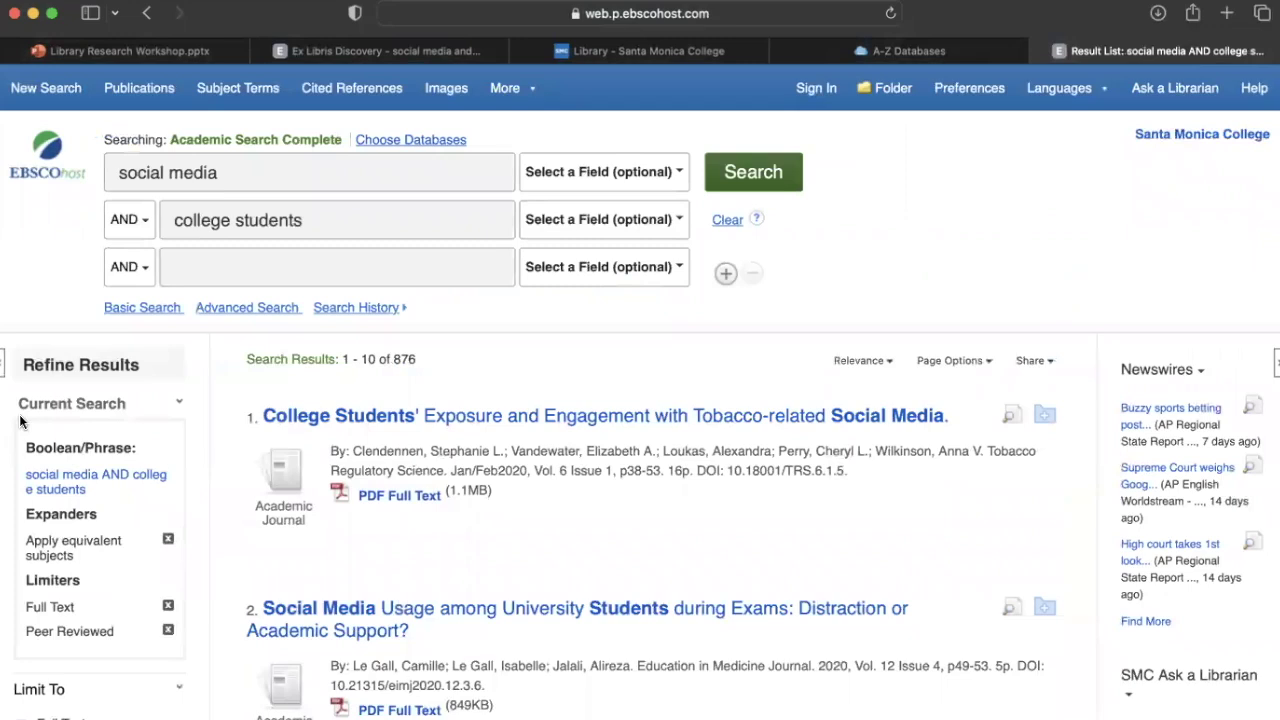
Set the starting publication year to 2020 and check the applied limiters alongside the updated results
{"action": "scroll", "coordinate": [20, 420], "scroll_direction": "down", "scroll_amount": 5}
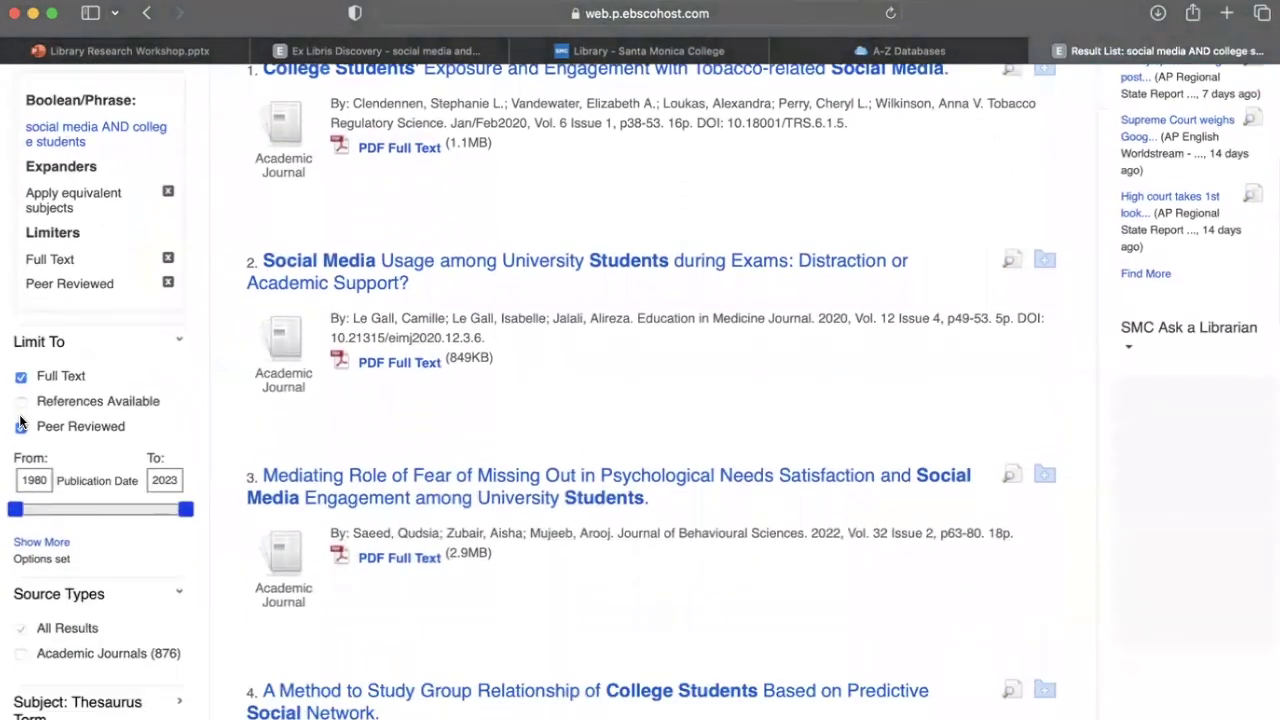
{"action": "scroll", "coordinate": [20, 422], "scroll_direction": "down", "scroll_amount": 1}
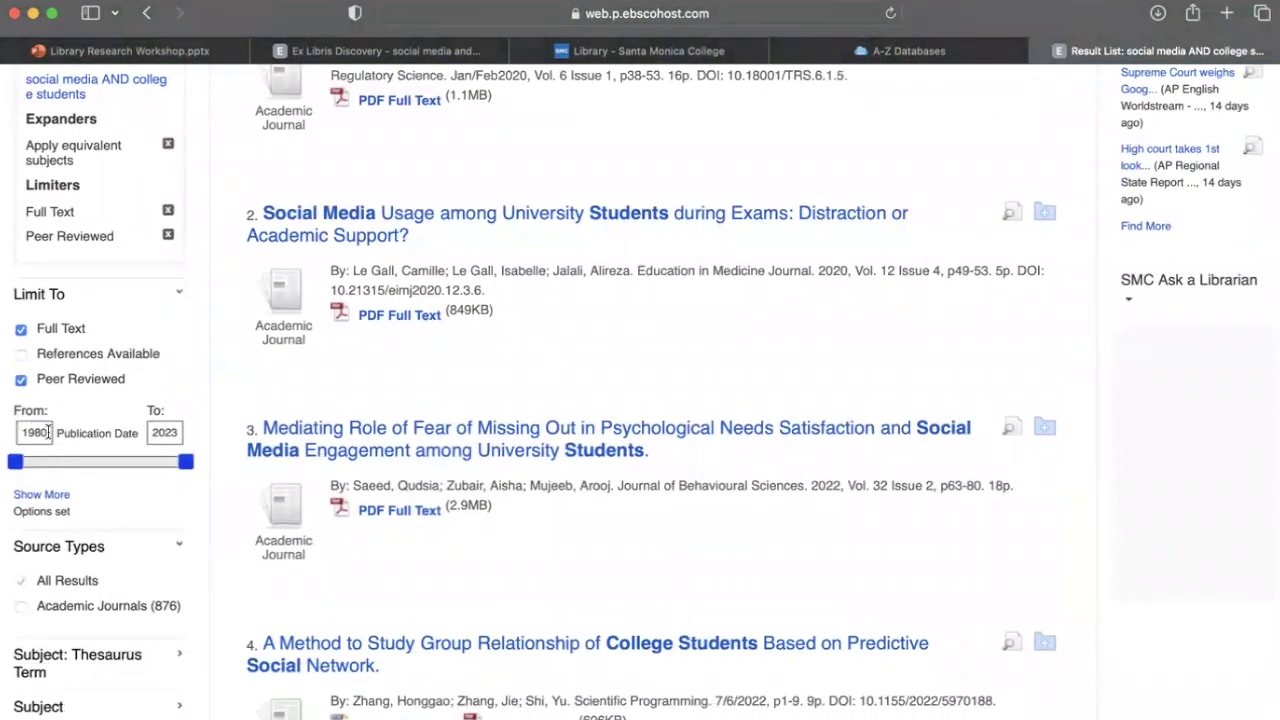
{"action": "double_click", "coordinate": [48, 432]}
{"action": "type", "text": "2020"}
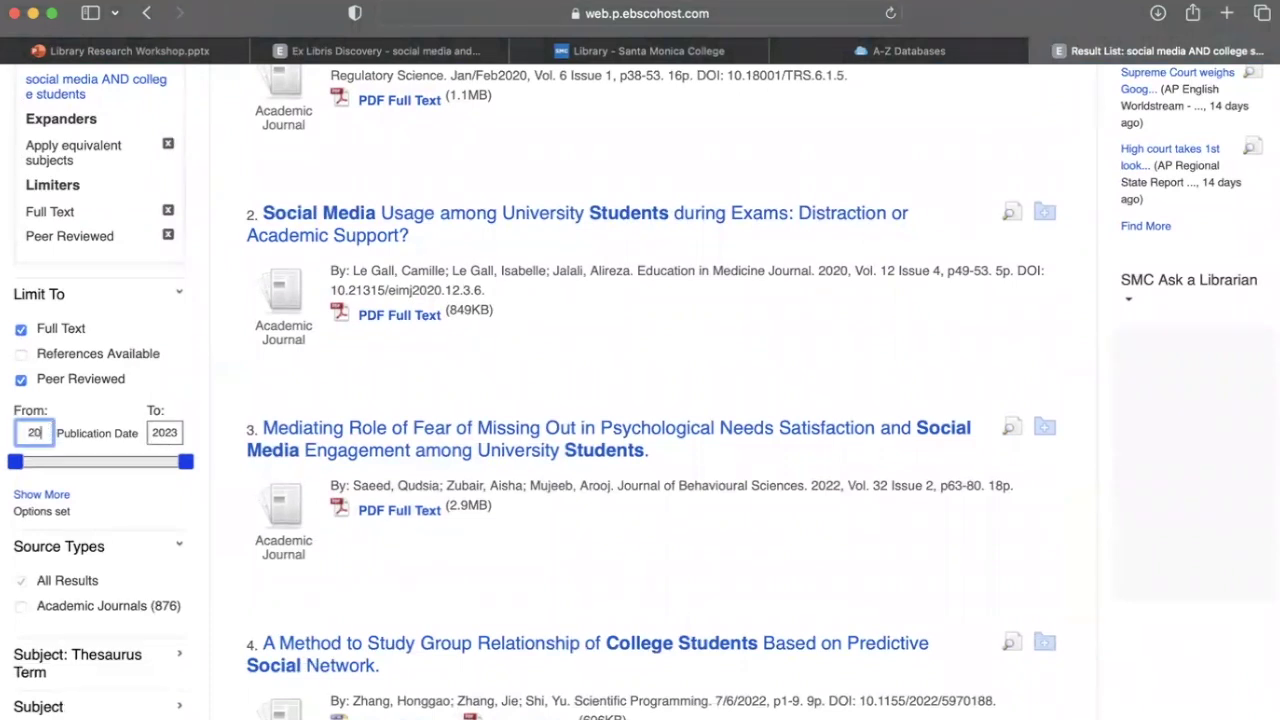
{"action": "key", "text": "Return"}
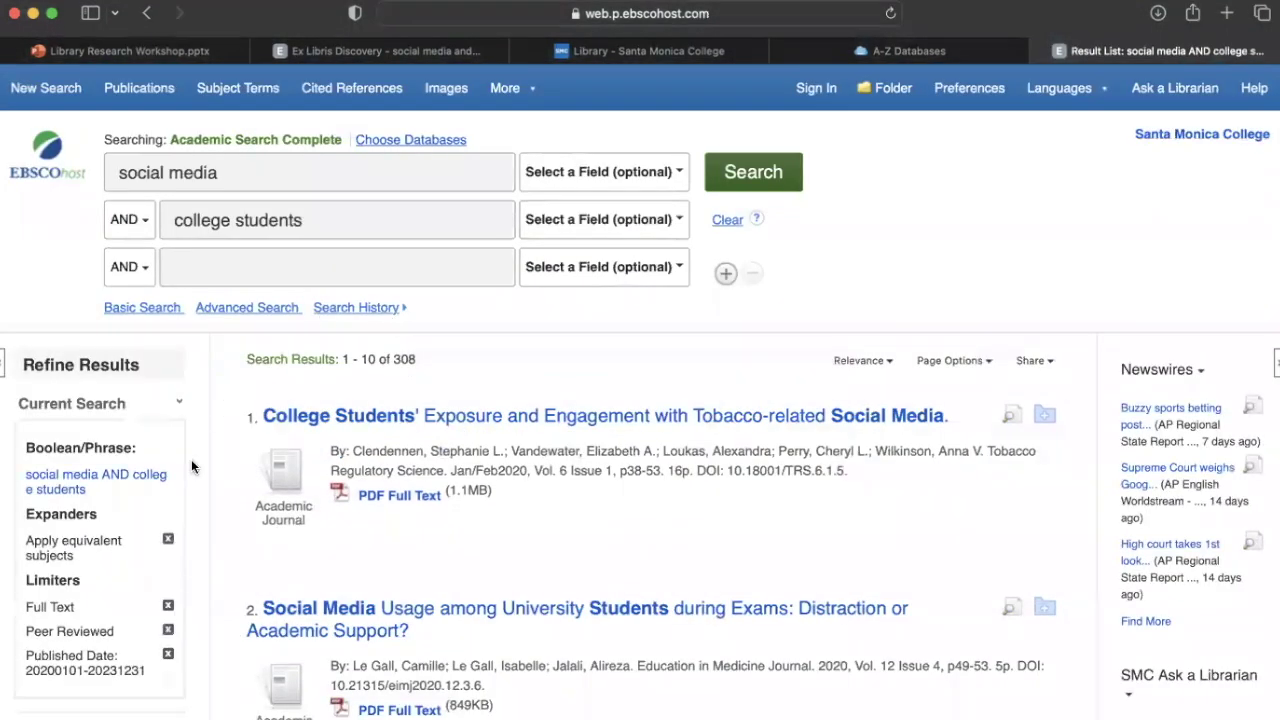
{"action": "scroll", "coordinate": [191, 459], "scroll_direction": "down", "scroll_amount": 5}
{"action": "scroll", "coordinate": [191, 459], "scroll_direction": "down", "scroll_amount": 4}
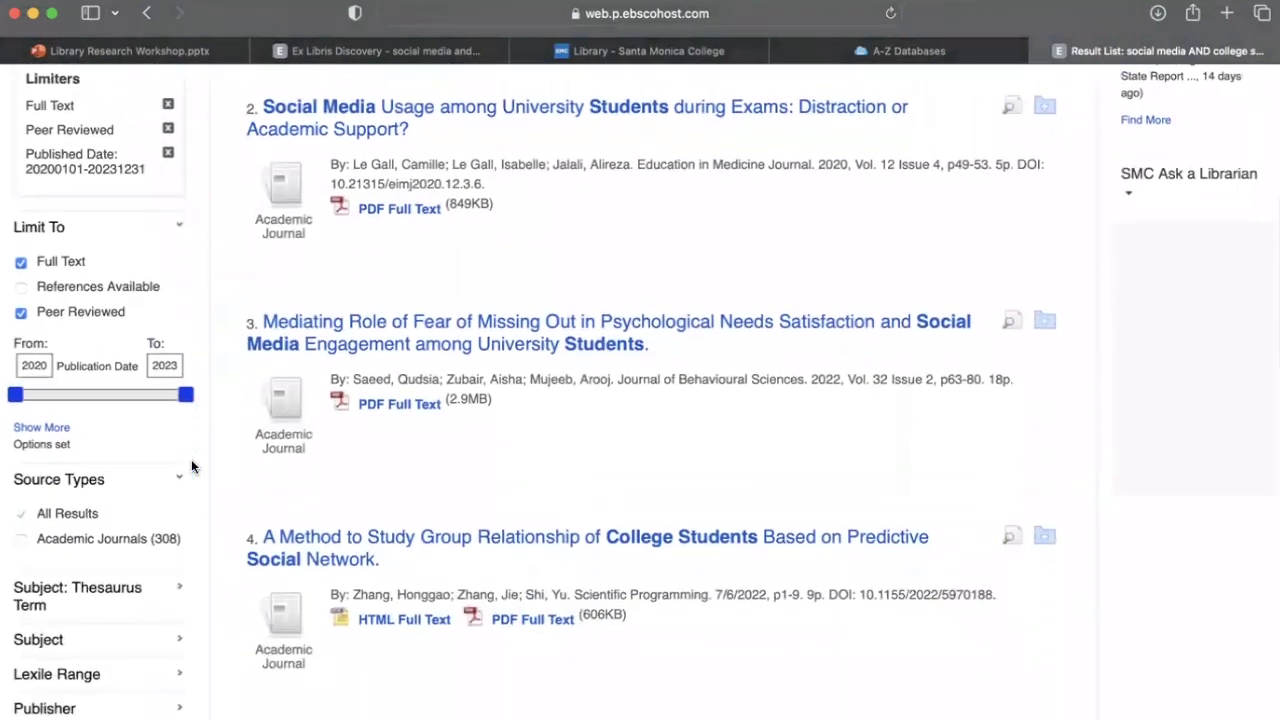
Expand the Language and Geography filters for the search results and examine their available choices
{"action": "scroll", "coordinate": [191, 459], "scroll_direction": "down", "scroll_amount": 2}
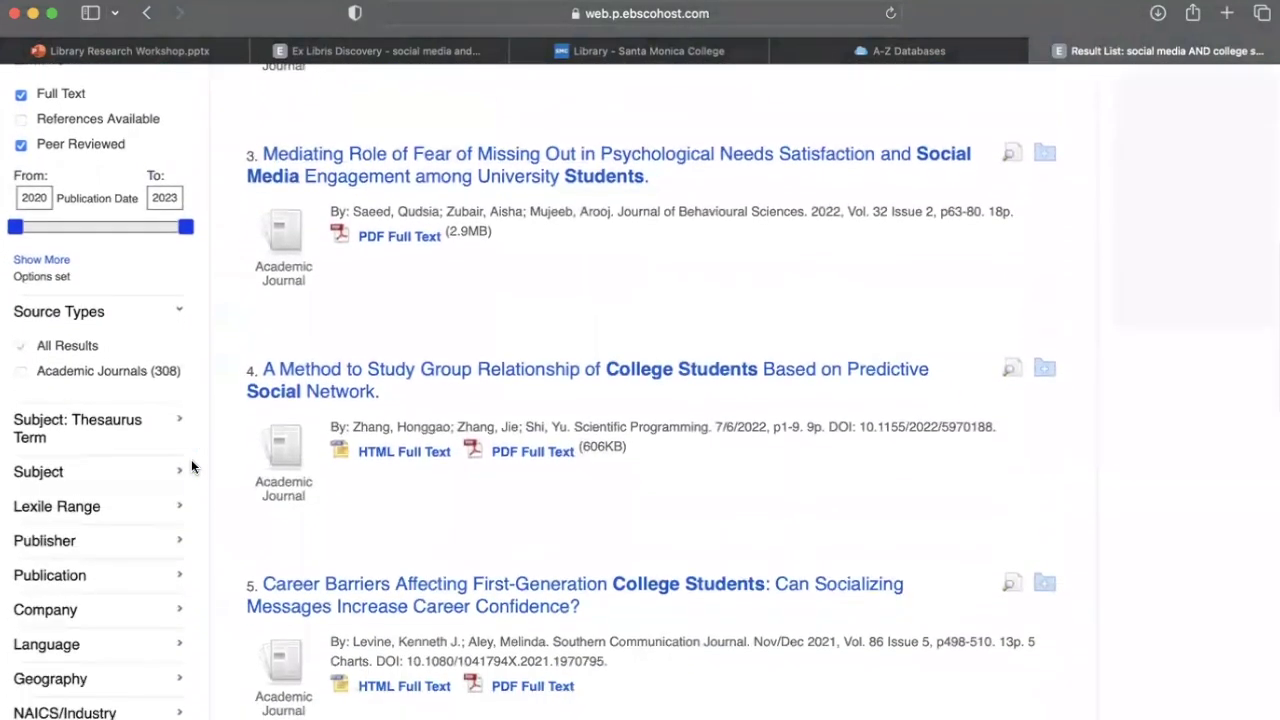
{"action": "scroll", "coordinate": [192, 465], "scroll_direction": "down", "scroll_amount": 1}
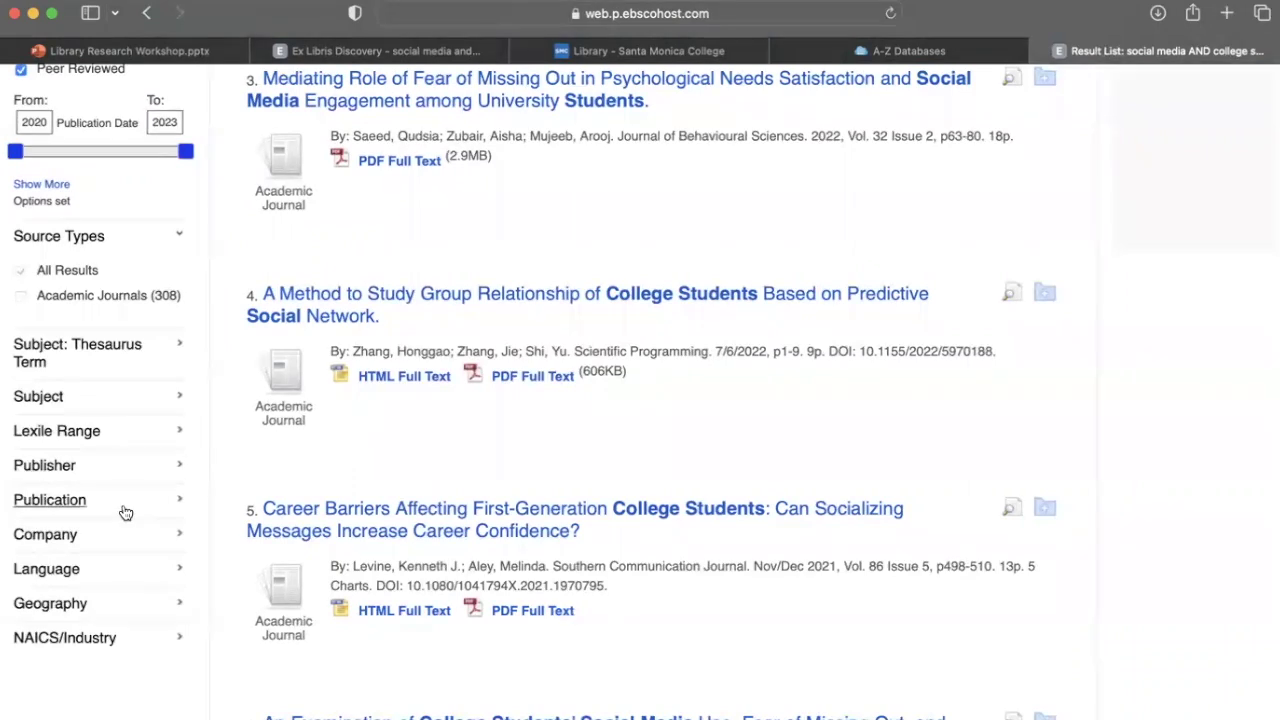
{"action": "left_click", "coordinate": [143, 566]}
{"action": "scroll", "coordinate": [143, 566], "scroll_direction": "down", "scroll_amount": 2}
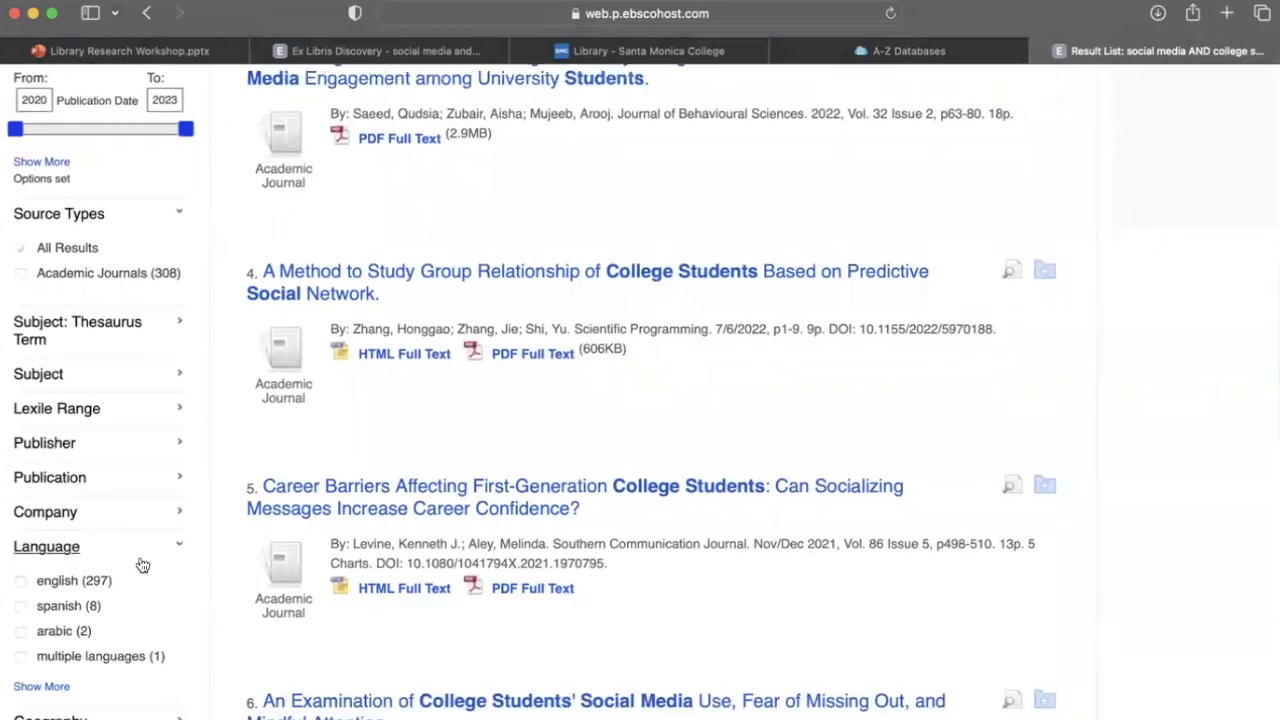
{"action": "scroll", "coordinate": [143, 566], "scroll_direction": "down", "scroll_amount": 1}
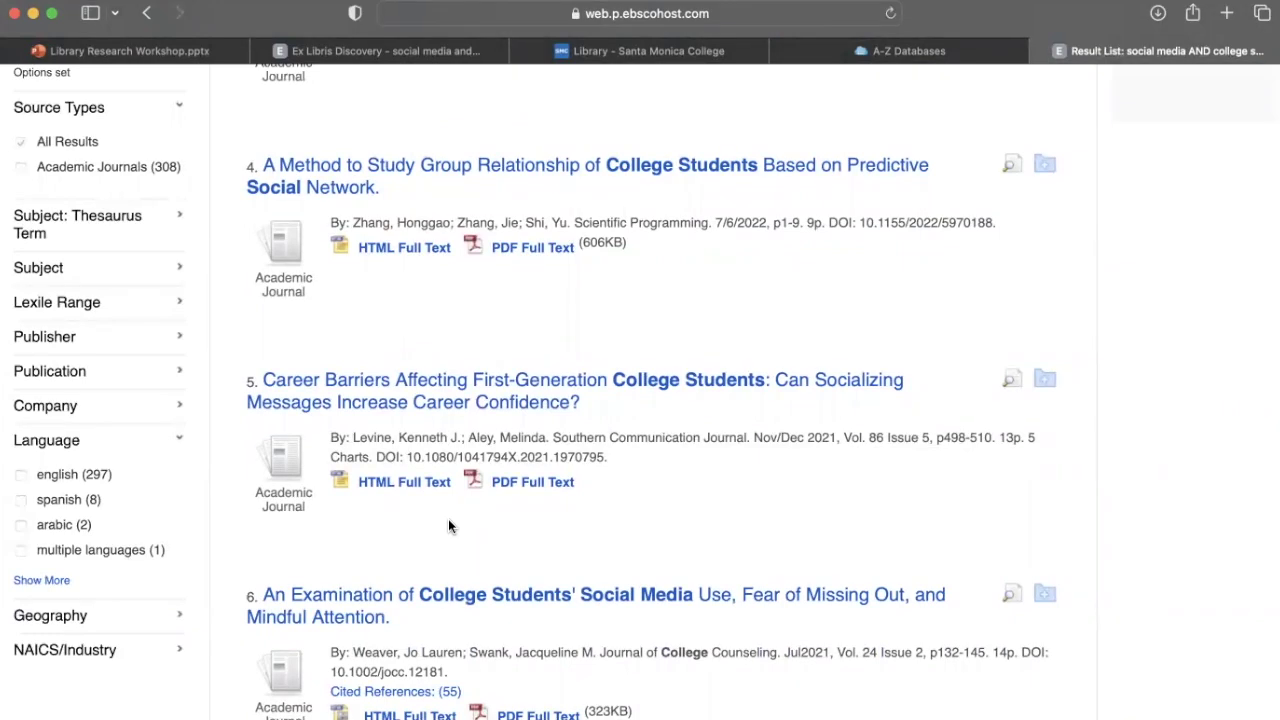
{"action": "left_click", "coordinate": [149, 617]}
{"action": "scroll", "coordinate": [149, 614], "scroll_direction": "down", "scroll_amount": 3}
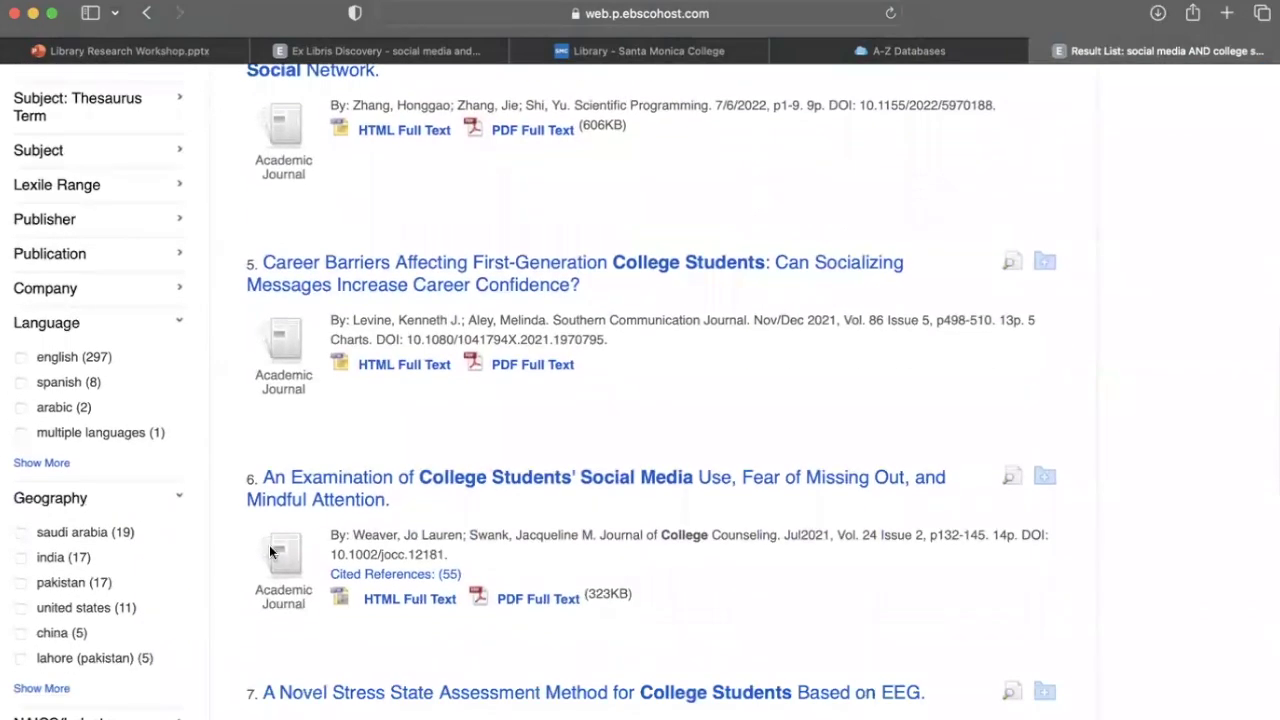
{"action": "scroll", "coordinate": [217, 541], "scroll_direction": "down", "scroll_amount": 2}
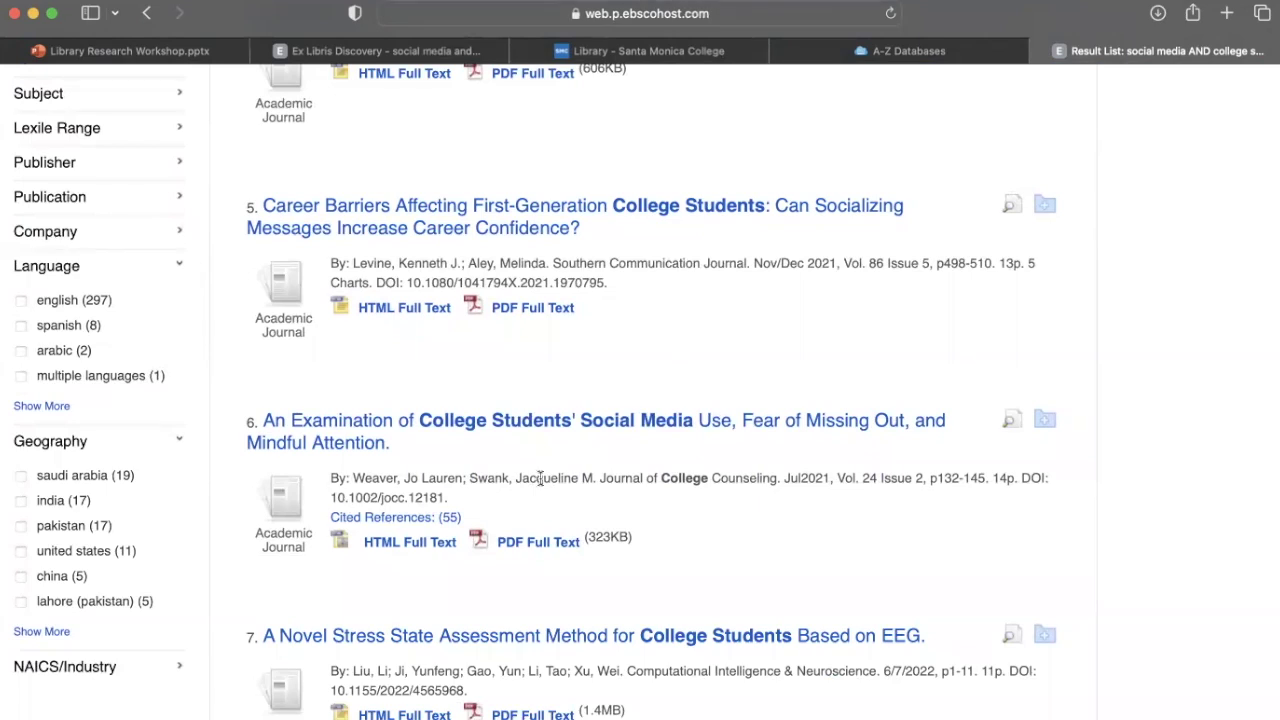
Open the first result, "College Students' Exposure and Engagement with Tobacco-related Social Media", and view its PDF full text
{"action": "scroll", "coordinate": [1012, 364], "scroll_direction": "up", "scroll_amount": 3}
{"action": "scroll", "coordinate": [1015, 367], "scroll_direction": "up", "scroll_amount": 5}
{"action": "scroll", "coordinate": [1015, 366], "scroll_direction": "up", "scroll_amount": 2}
{"action": "scroll", "coordinate": [940, 305], "scroll_direction": "down", "scroll_amount": 7}
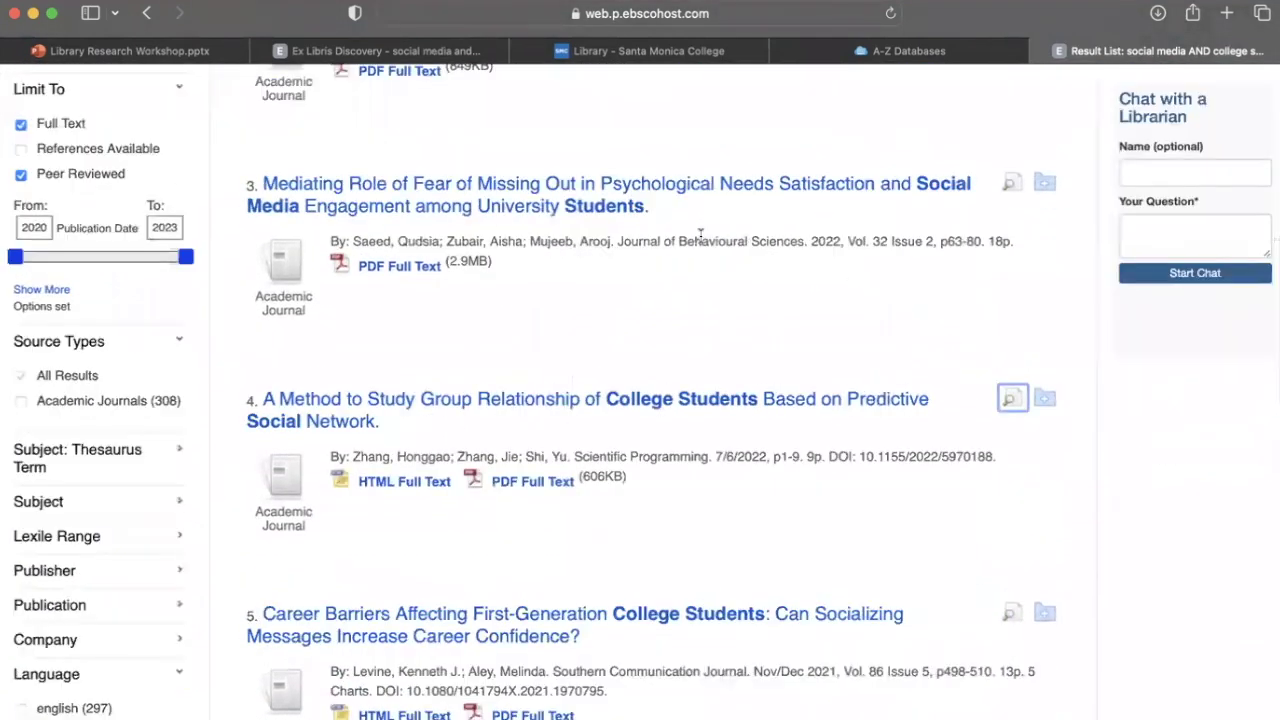
{"action": "scroll", "coordinate": [657, 343], "scroll_direction": "up", "scroll_amount": 6}
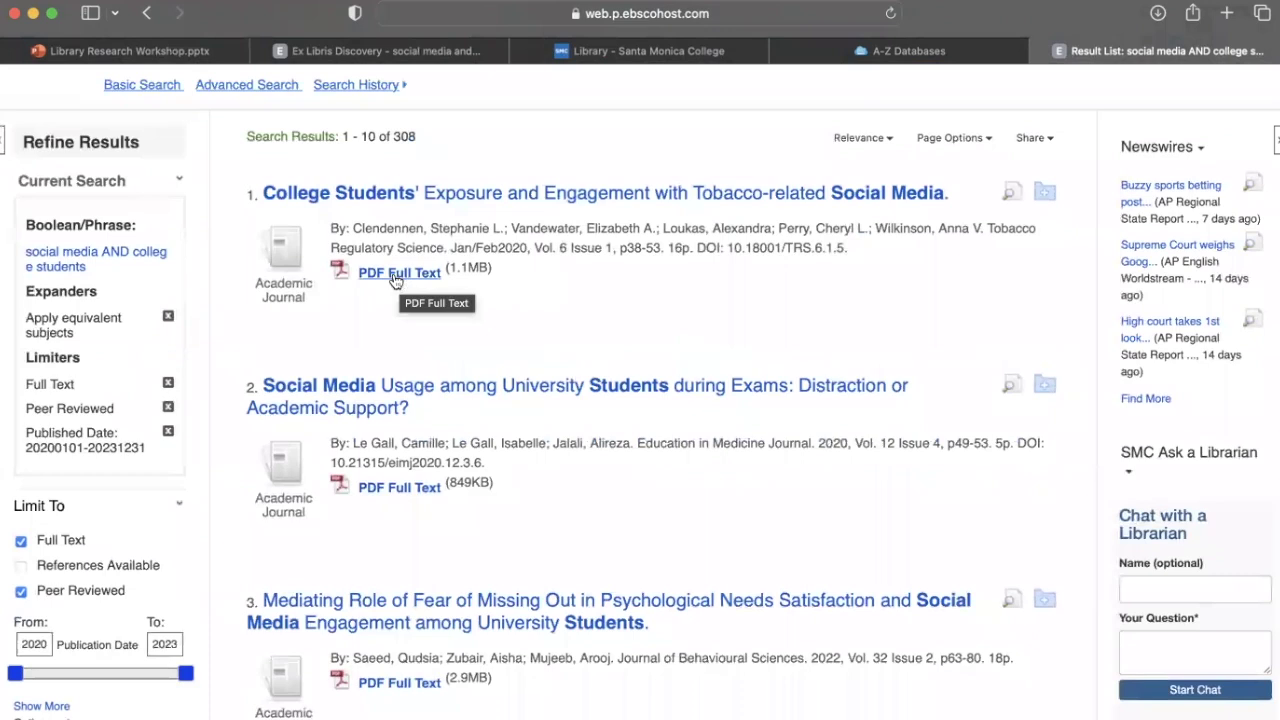
{"action": "left_click", "coordinate": [437, 197]}
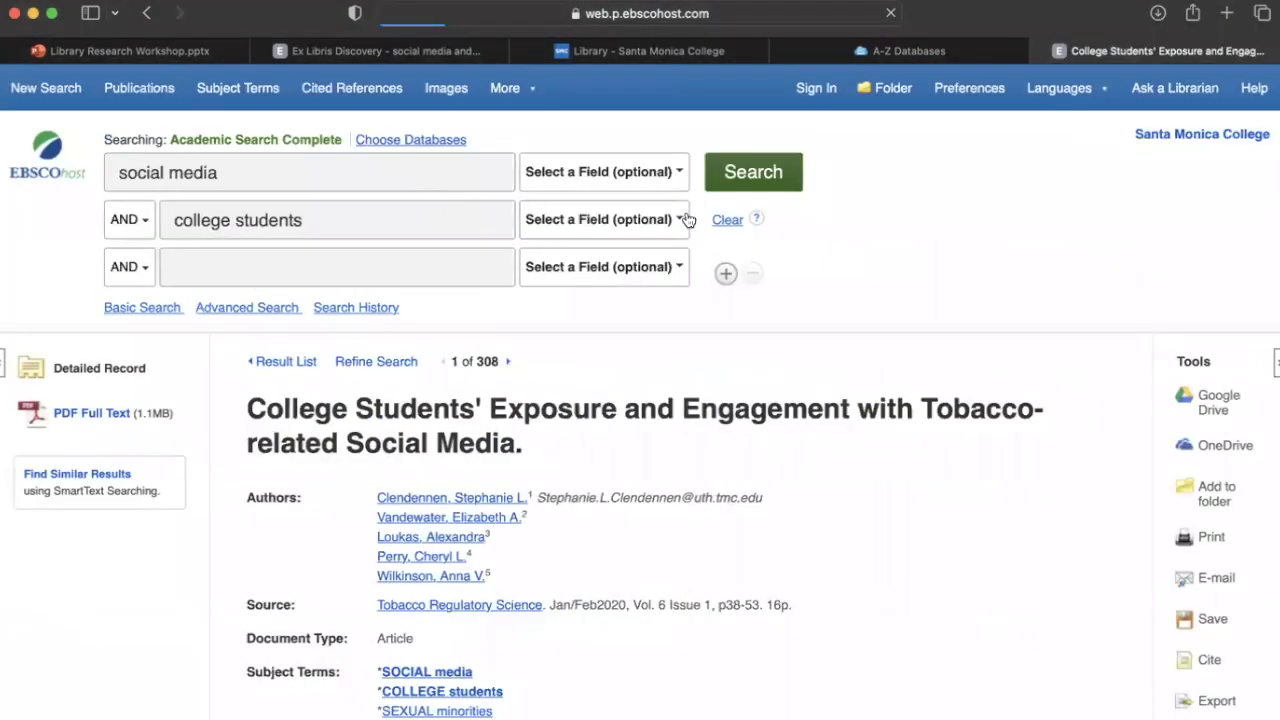
{"action": "scroll", "coordinate": [946, 225], "scroll_direction": "down", "scroll_amount": 3}
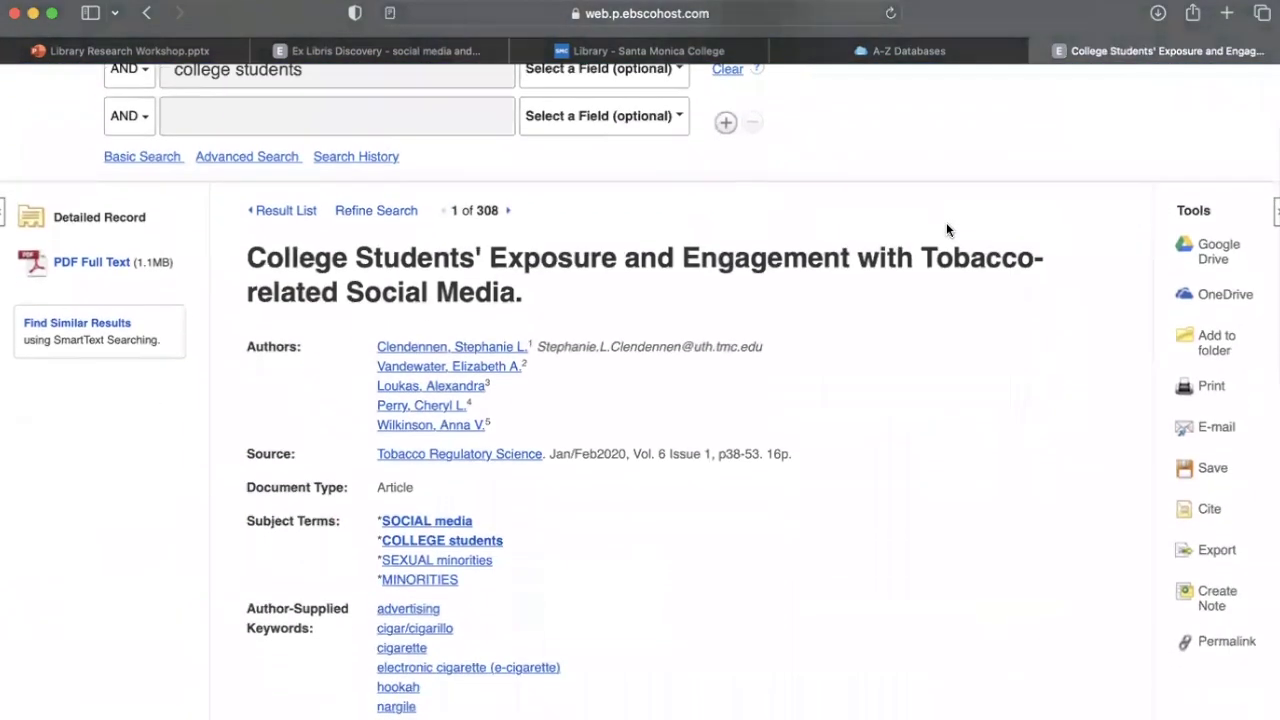
{"action": "left_click", "coordinate": [76, 255]}
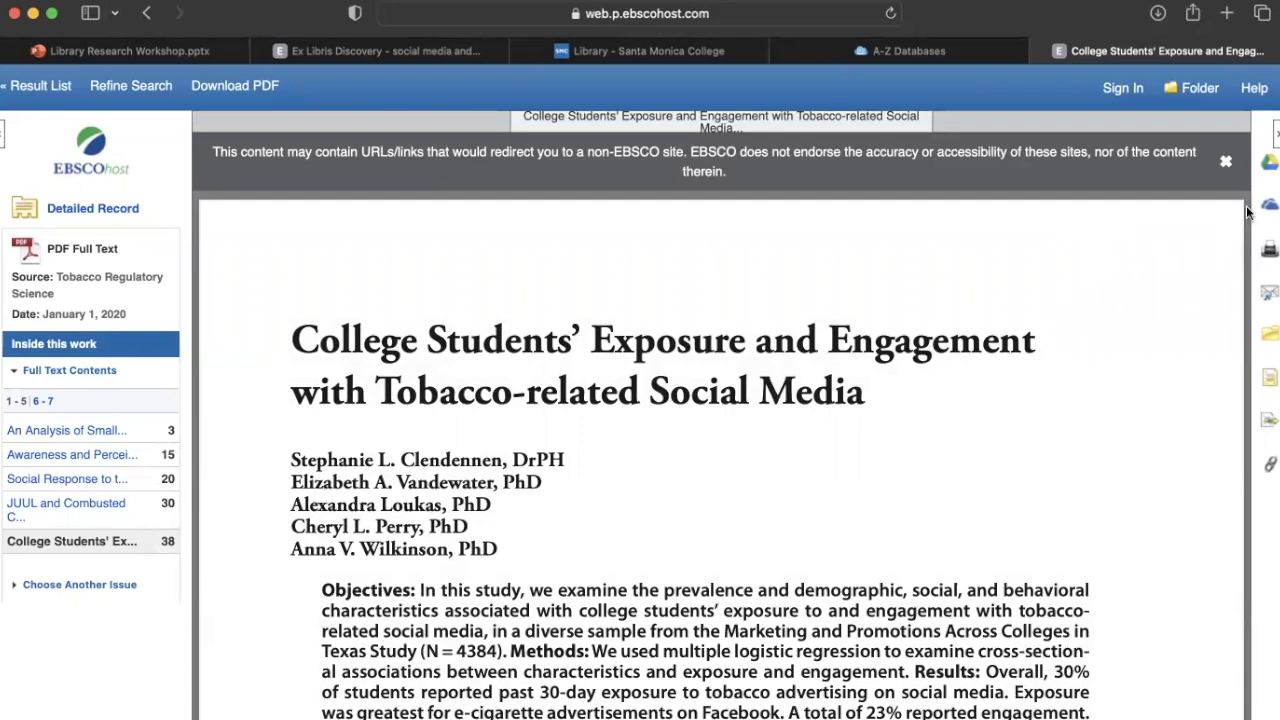
Check the article's e-mail options, including the available citation formats, and close the form without sending
{"action": "left_click", "coordinate": [1268, 297]}
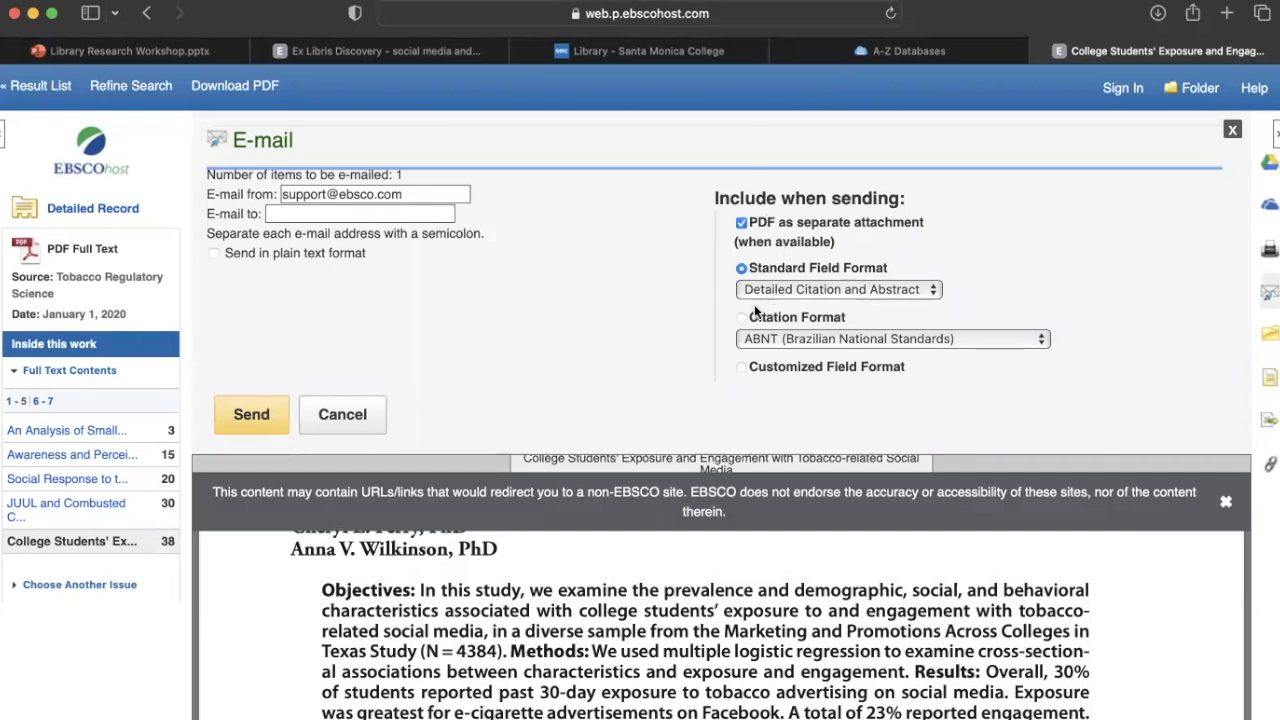
{"action": "left_click", "coordinate": [783, 339]}
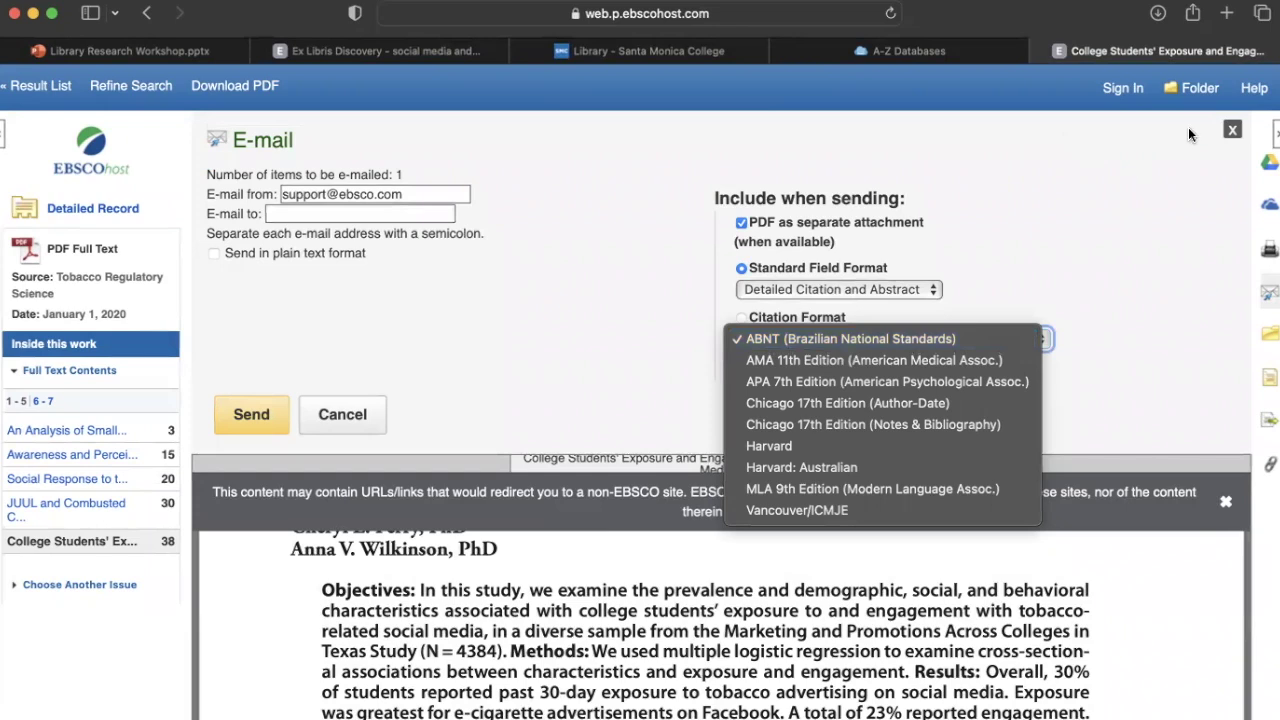
{"action": "left_click", "coordinate": [1233, 132]}
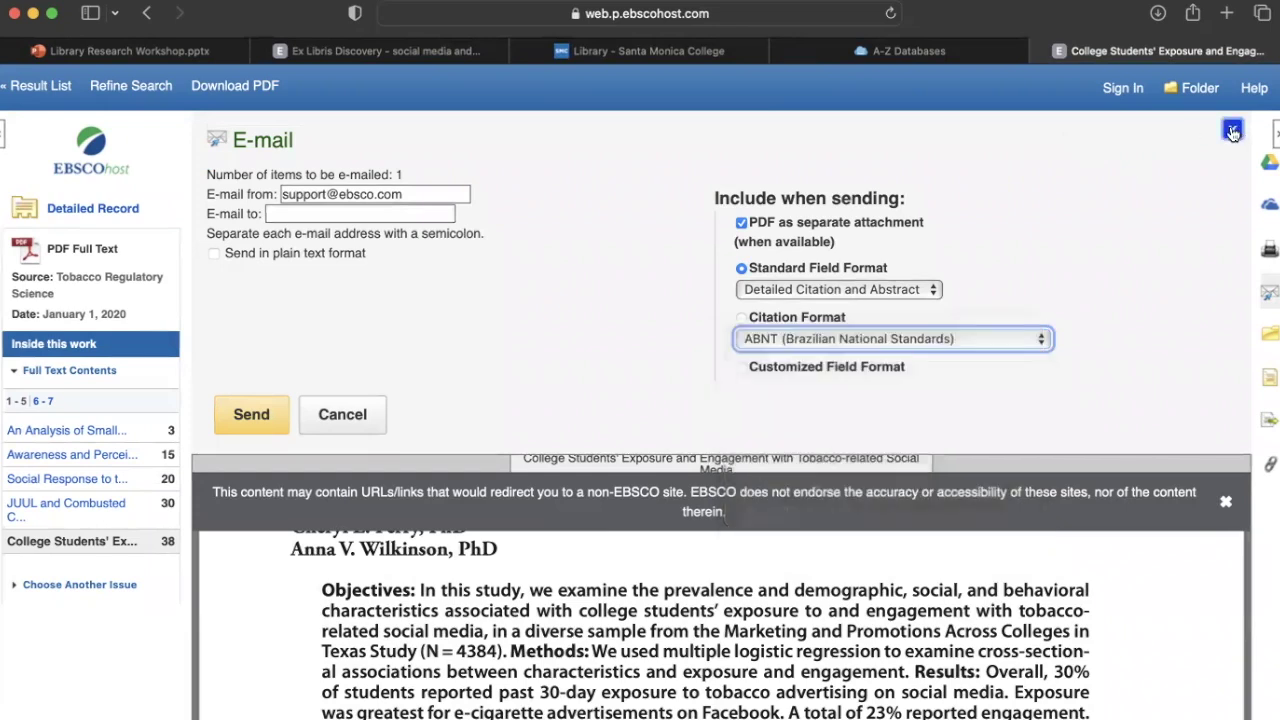
{"action": "left_click", "coordinate": [1233, 132]}
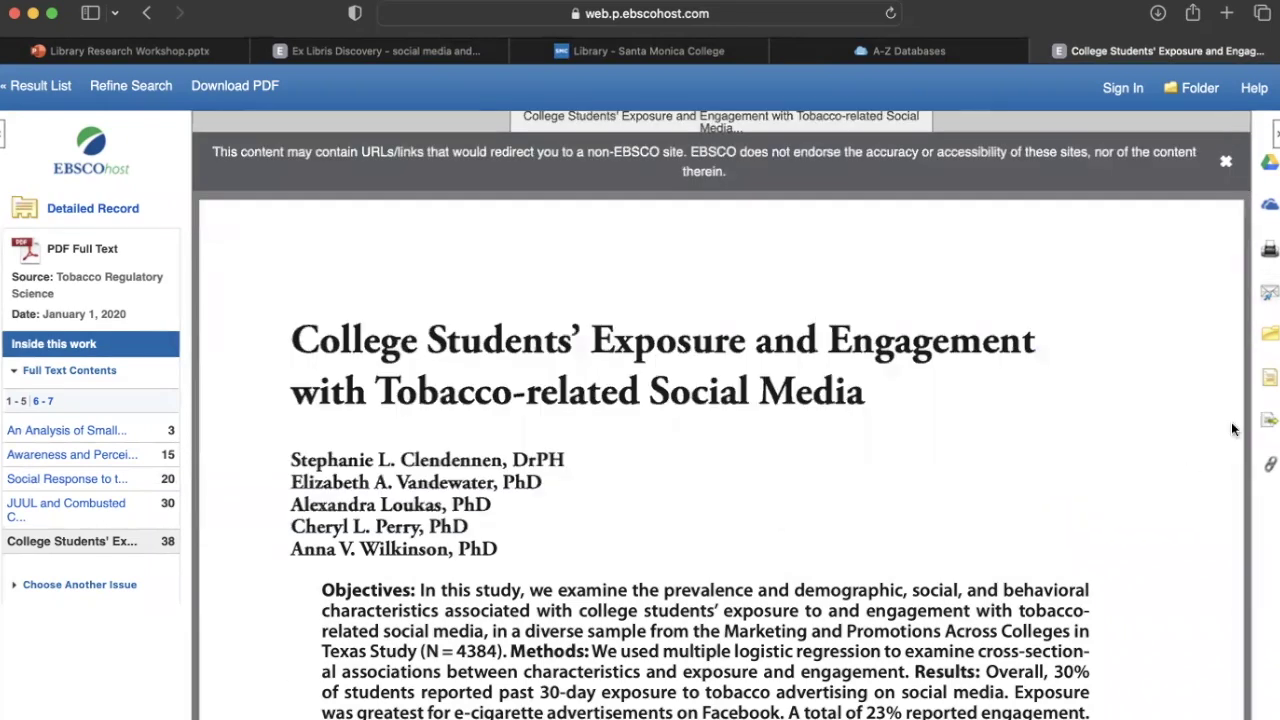
View the article's ready-made citations and its permalink, and close the permalink display
{"action": "left_click", "coordinate": [1270, 378]}
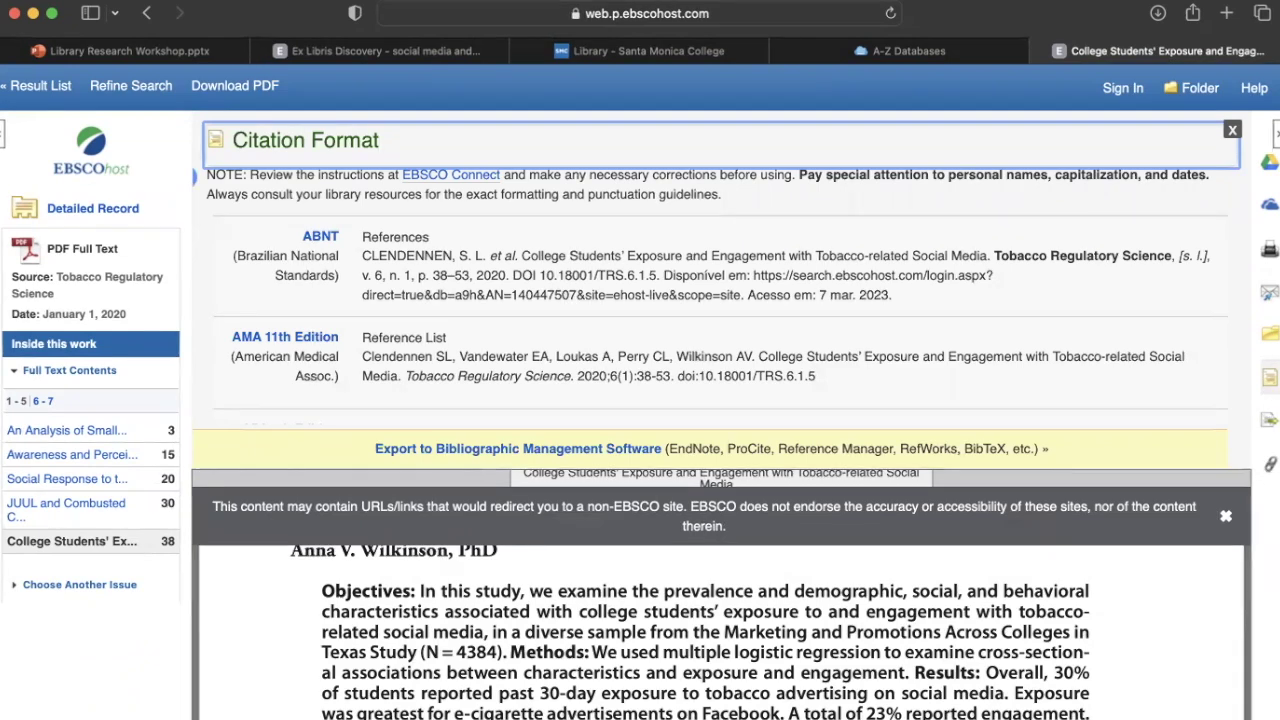
{"action": "left_click", "coordinate": [1270, 465]}
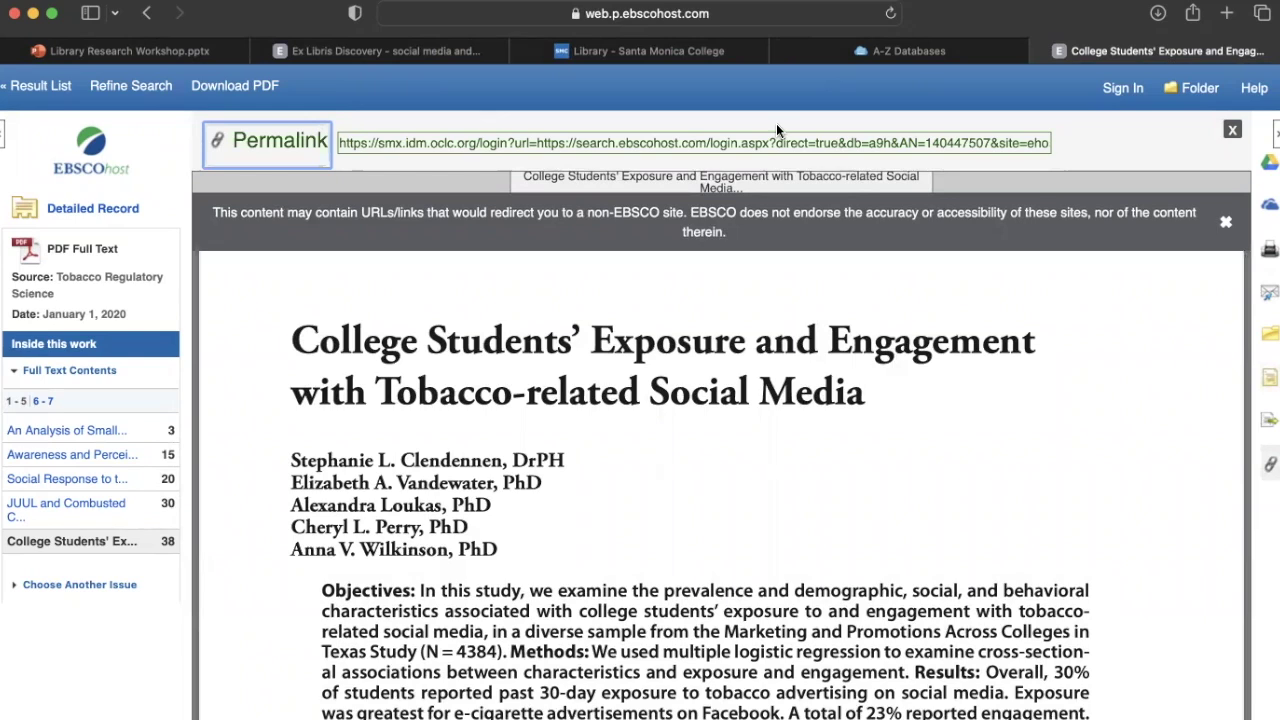
{"action": "left_click", "coordinate": [1233, 133]}
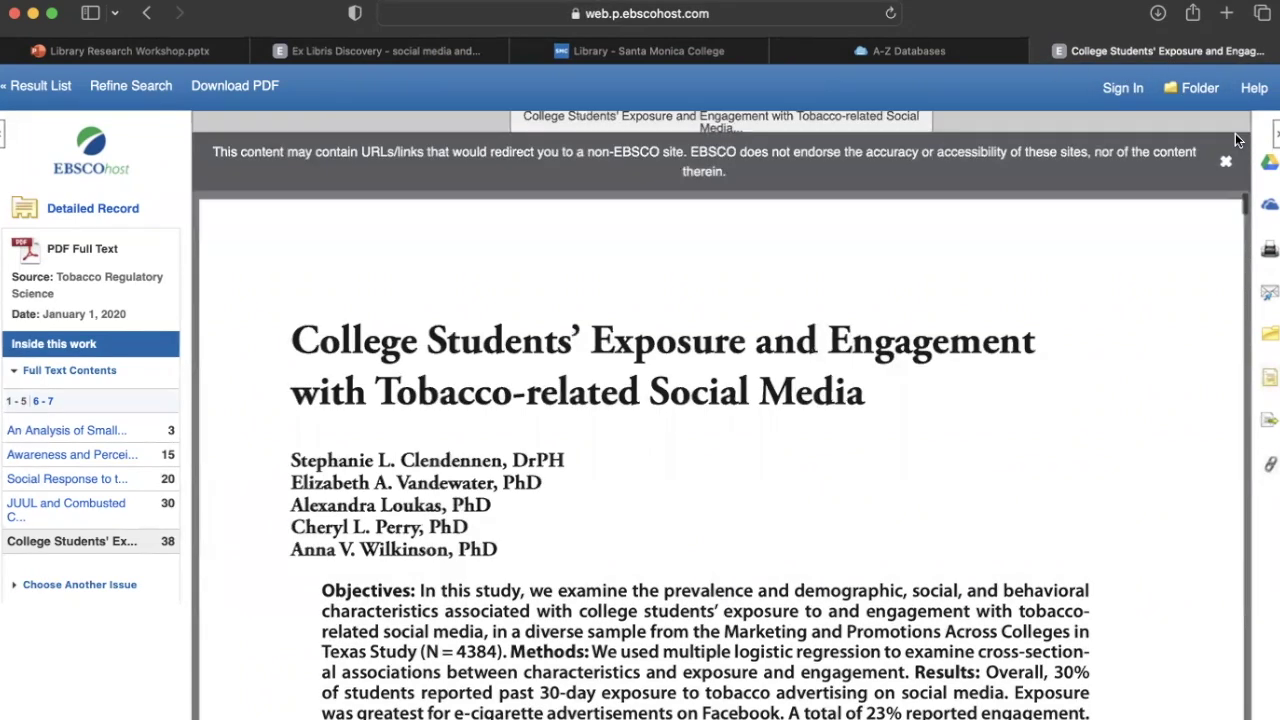
Return to the result list and open the detailed record of the first article on tobacco-related social media
{"action": "left_click", "coordinate": [146, 12]}
{"action": "scroll", "coordinate": [430, 198], "scroll_direction": "up", "scroll_amount": 5}
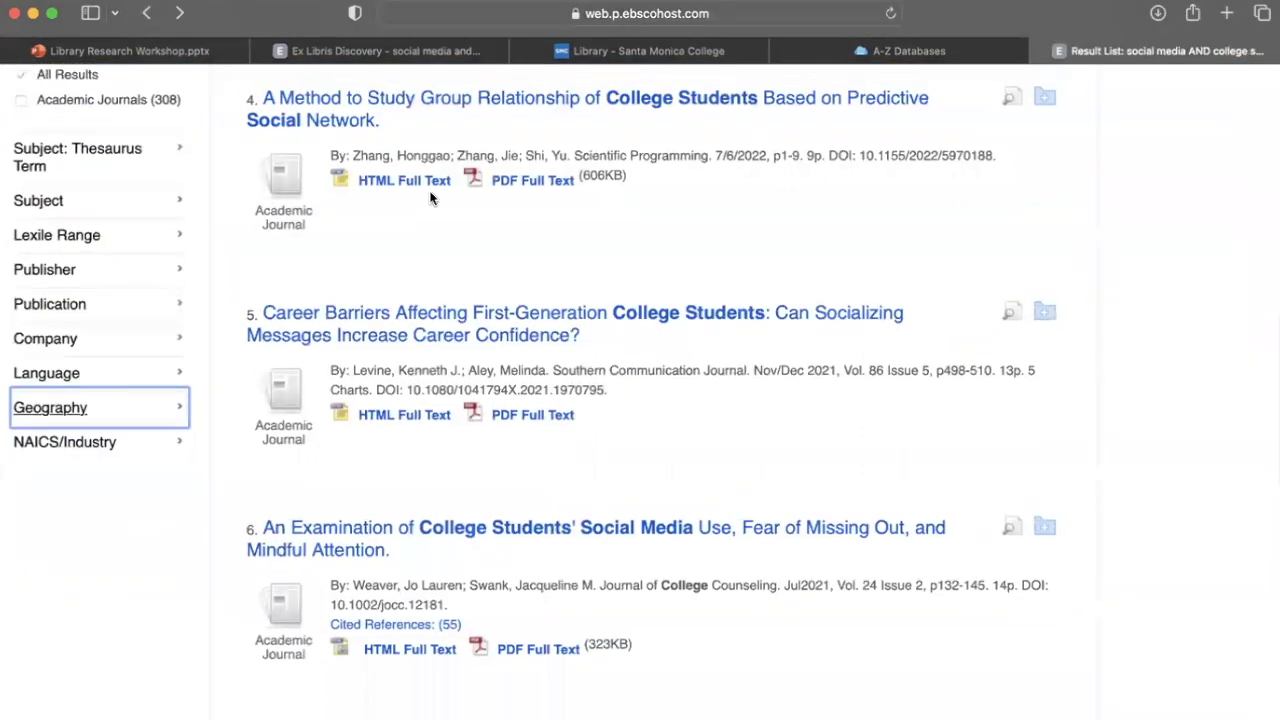
{"action": "scroll", "coordinate": [430, 198], "scroll_direction": "up", "scroll_amount": 5}
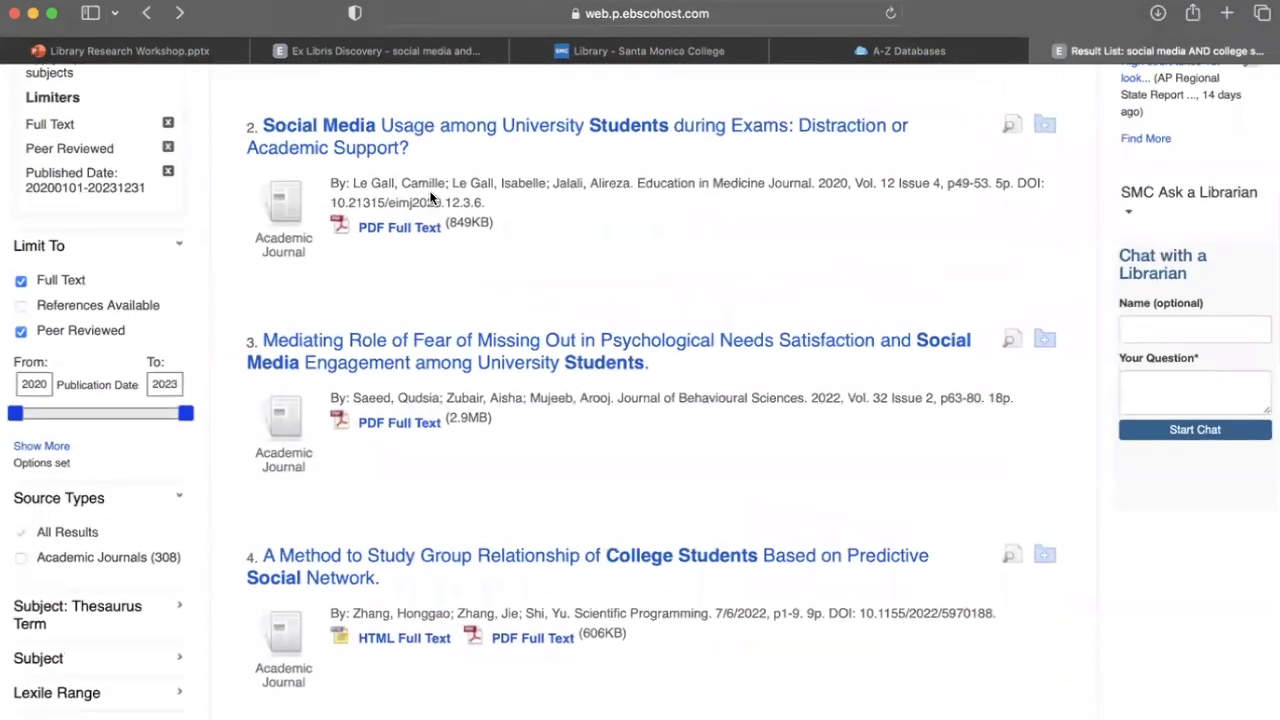
{"action": "left_click", "coordinate": [426, 178]}
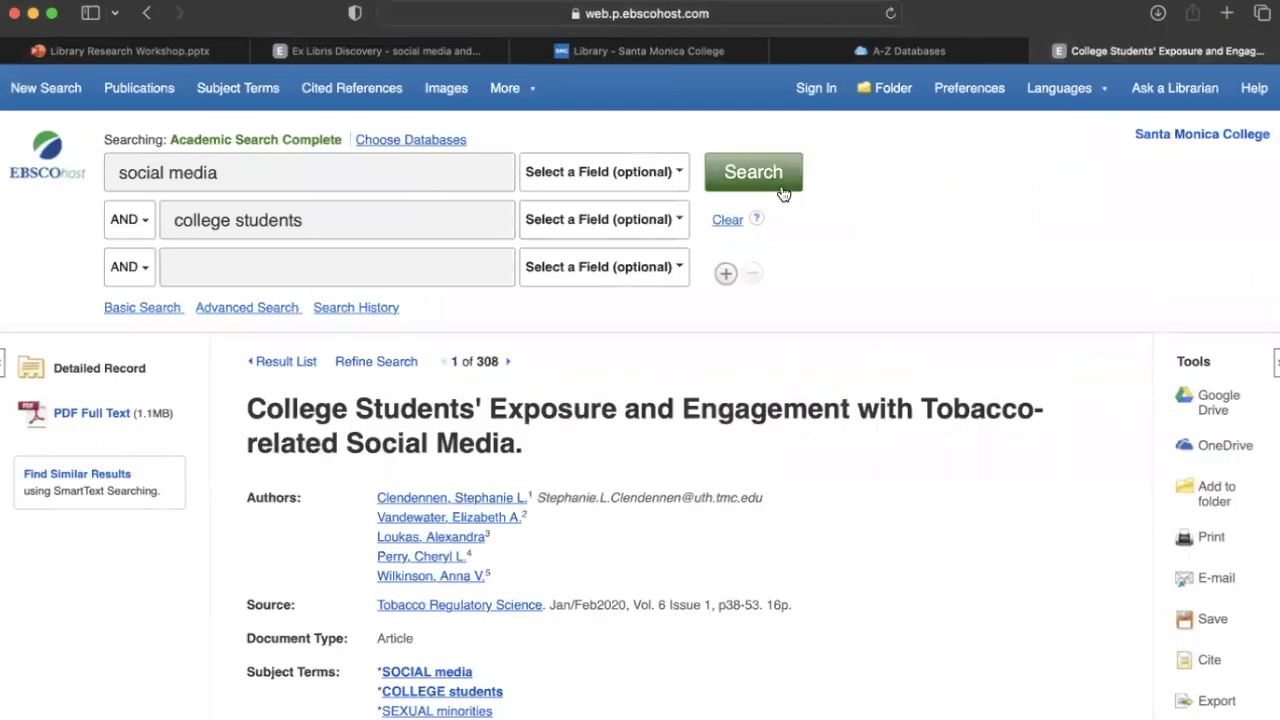
Examine the article record's source details, subject terms, author-supplied keywords and abstract
{"action": "scroll", "coordinate": [783, 193], "scroll_direction": "down", "scroll_amount": 4}
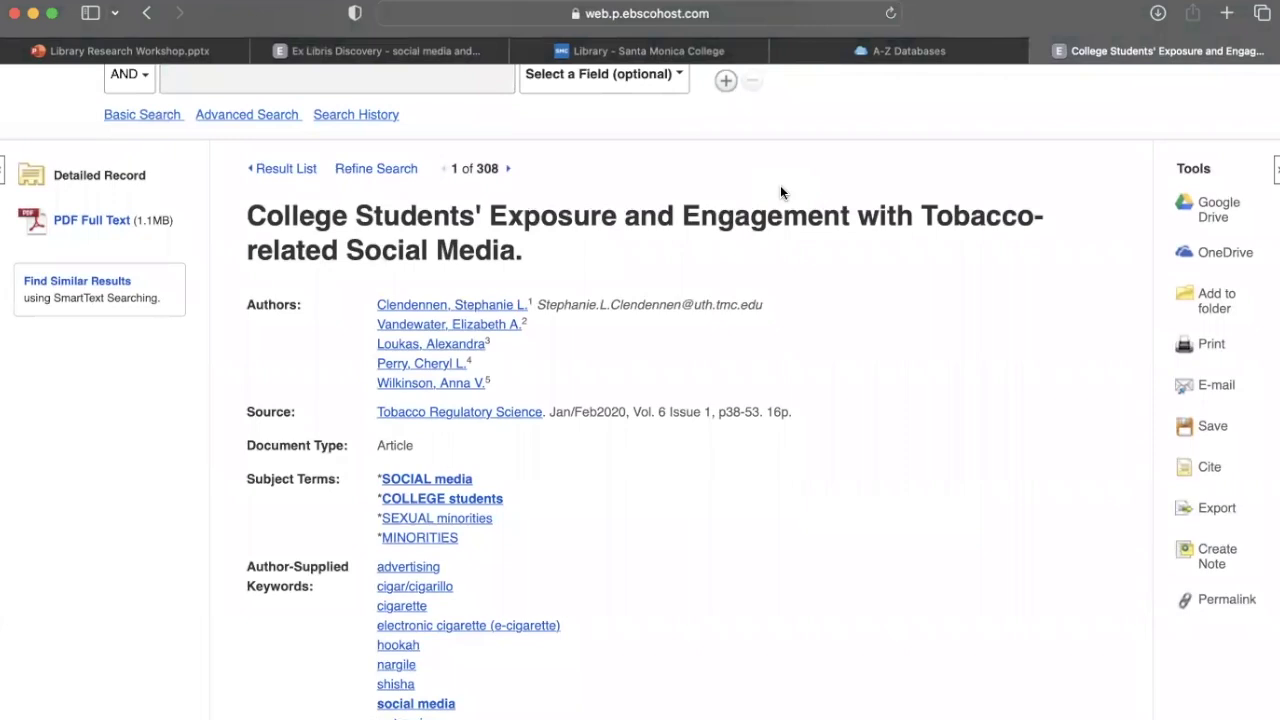
{"action": "scroll", "coordinate": [780, 185], "scroll_direction": "down", "scroll_amount": 3}
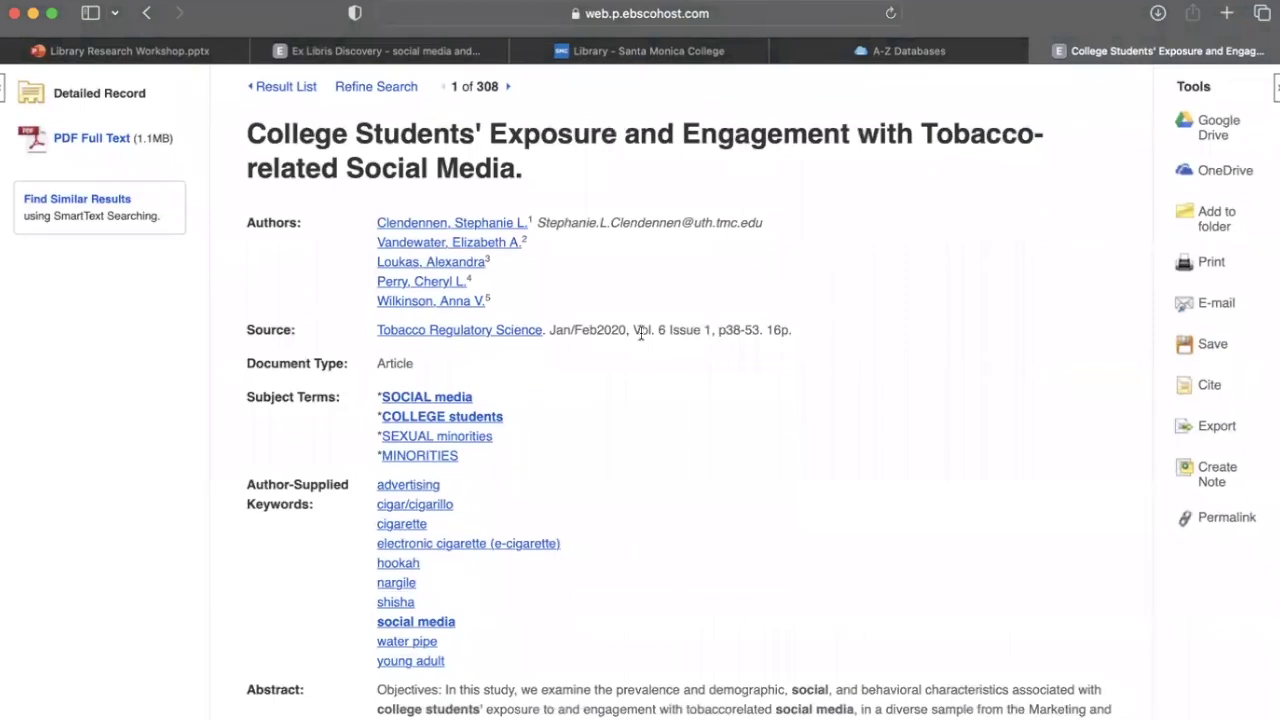
{"action": "scroll", "coordinate": [640, 333], "scroll_direction": "down", "scroll_amount": 4}
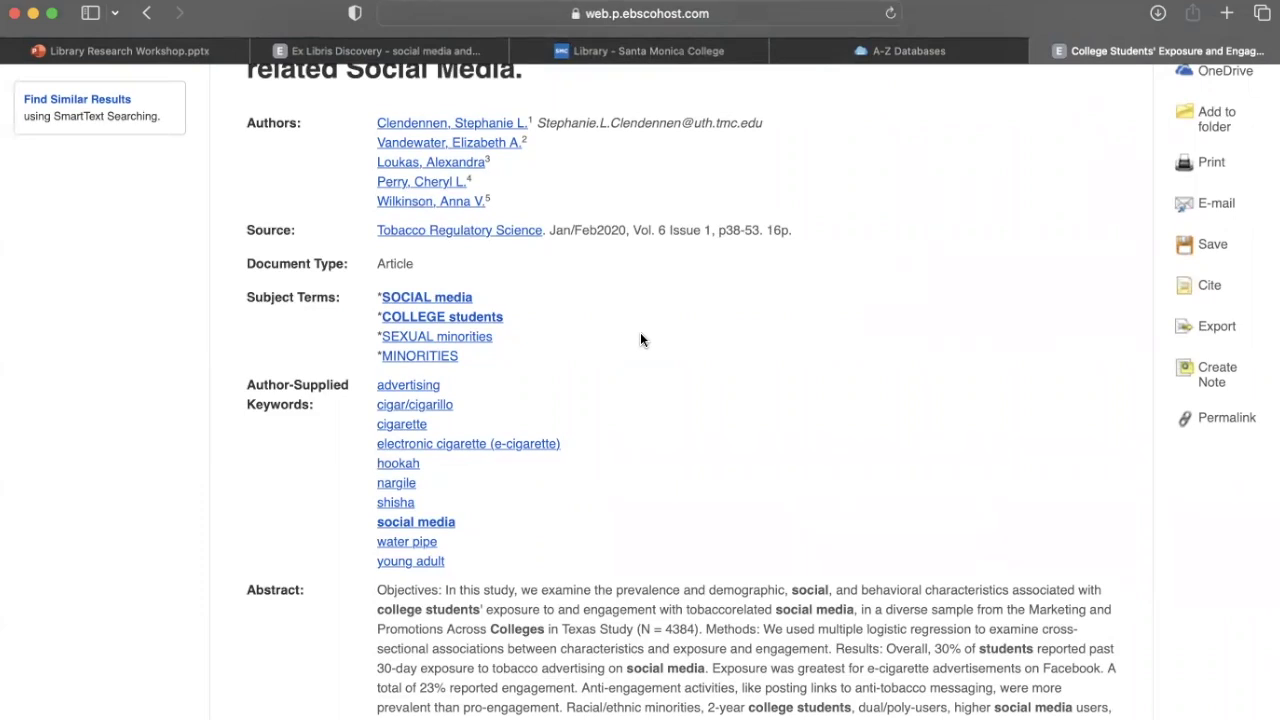
{"action": "scroll", "coordinate": [641, 340], "scroll_direction": "down", "scroll_amount": 2}
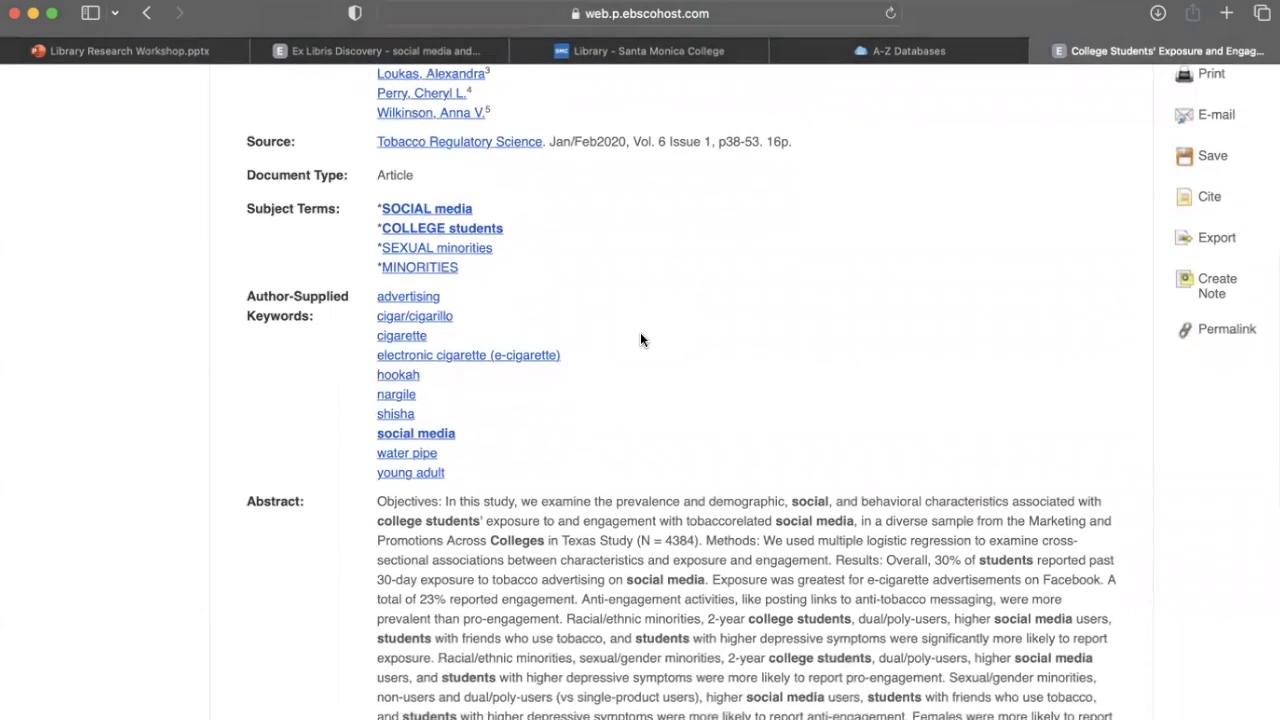
{"action": "scroll", "coordinate": [641, 340], "scroll_direction": "up", "scroll_amount": 1}
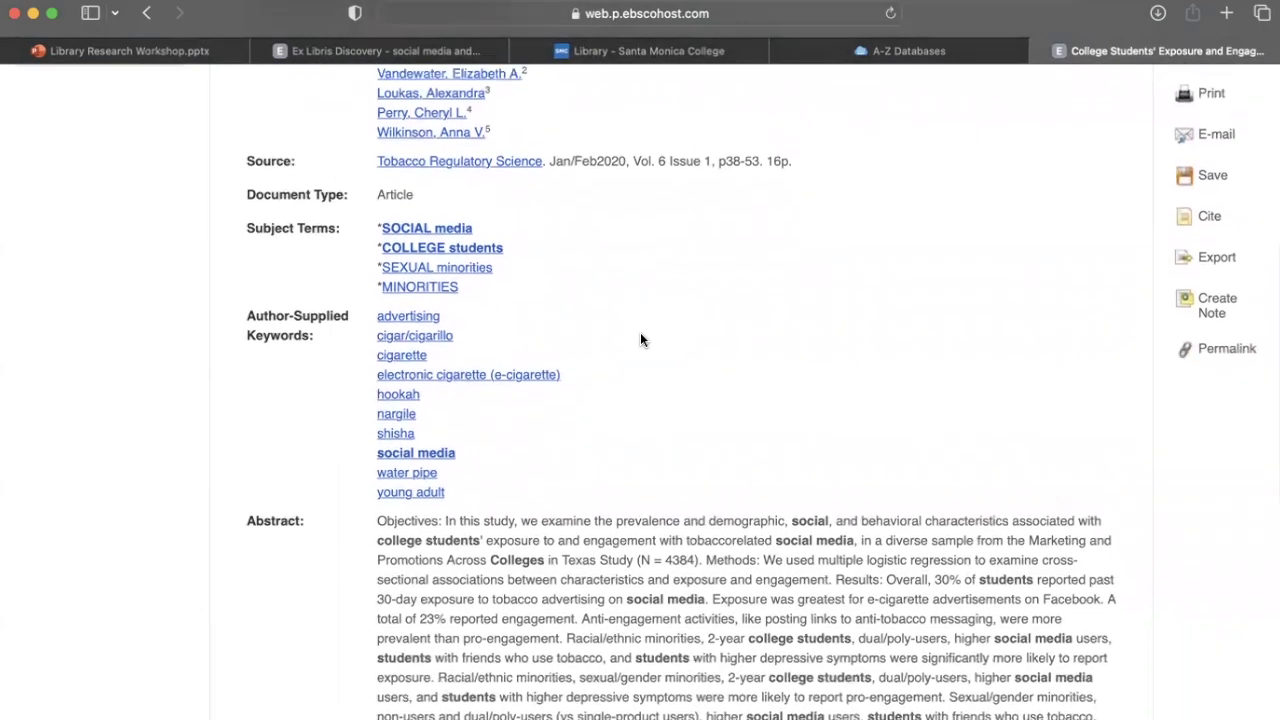
{"action": "scroll", "coordinate": [641, 340], "scroll_direction": "up", "scroll_amount": 5}
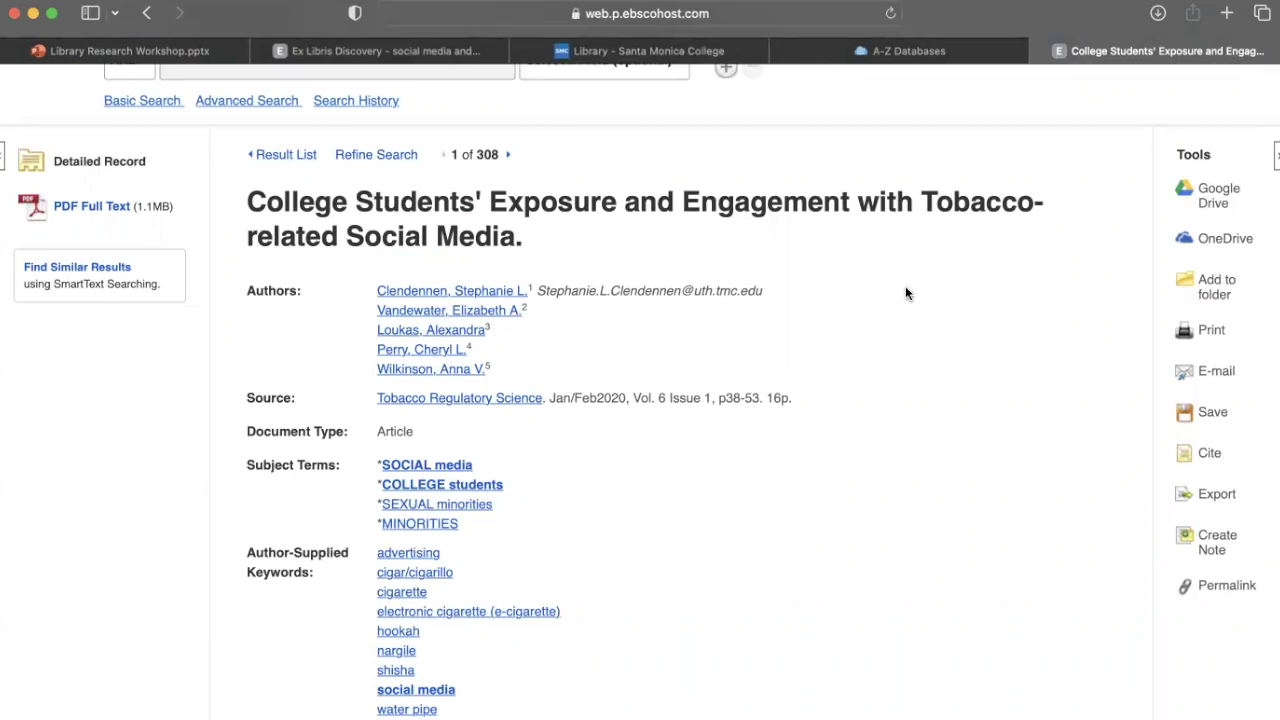
{"action": "scroll", "coordinate": [905, 286], "scroll_direction": "down", "scroll_amount": 3}
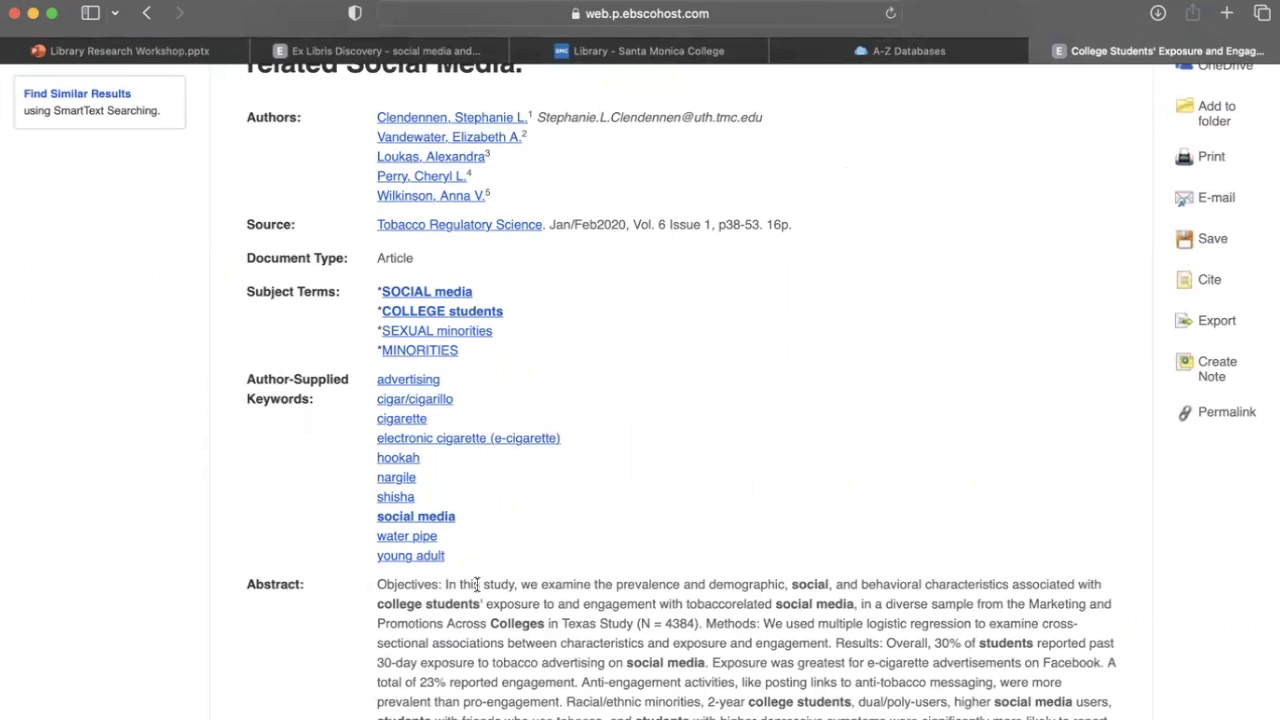
{"action": "scroll", "coordinate": [477, 585], "scroll_direction": "up", "scroll_amount": 3}
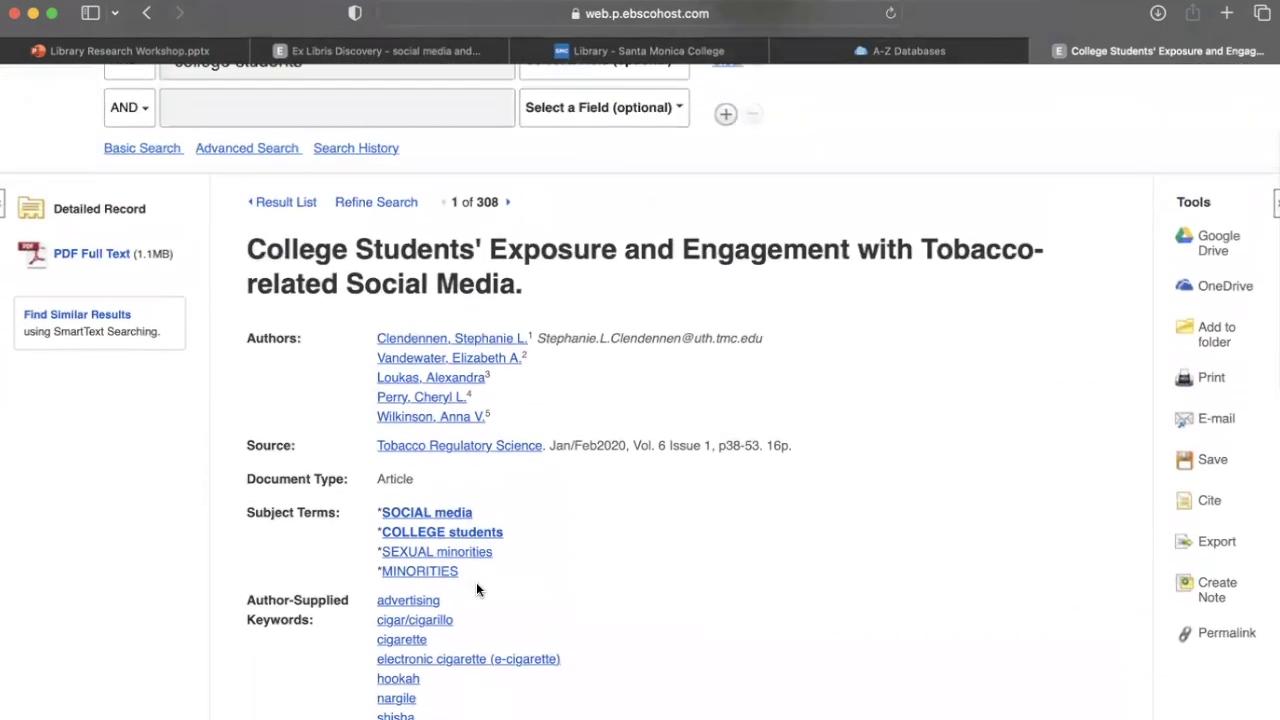
{"action": "scroll", "coordinate": [476, 584], "scroll_direction": "up", "scroll_amount": 2}
{"action": "scroll", "coordinate": [476, 582], "scroll_direction": "up", "scroll_amount": 3}
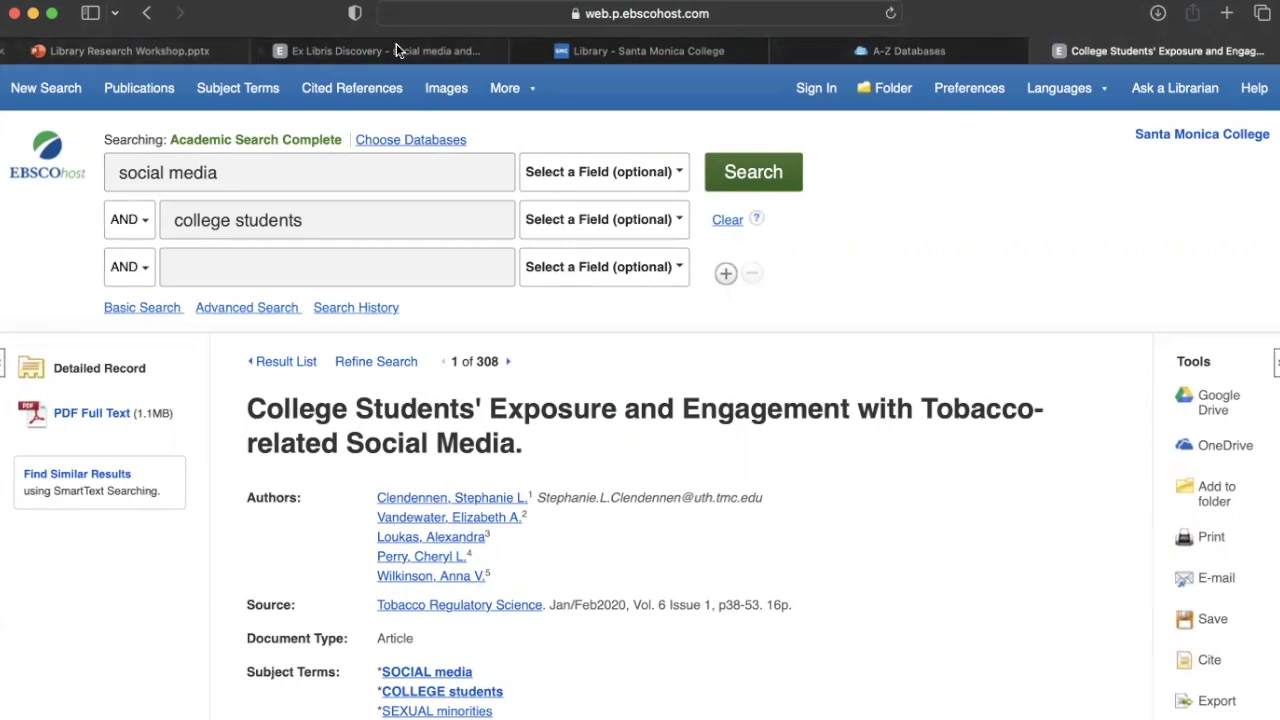
Go back to the Santa Monica College Library page, open the Research Guides, and expand the General Purpose guides
{"action": "left_click", "coordinate": [600, 56]}
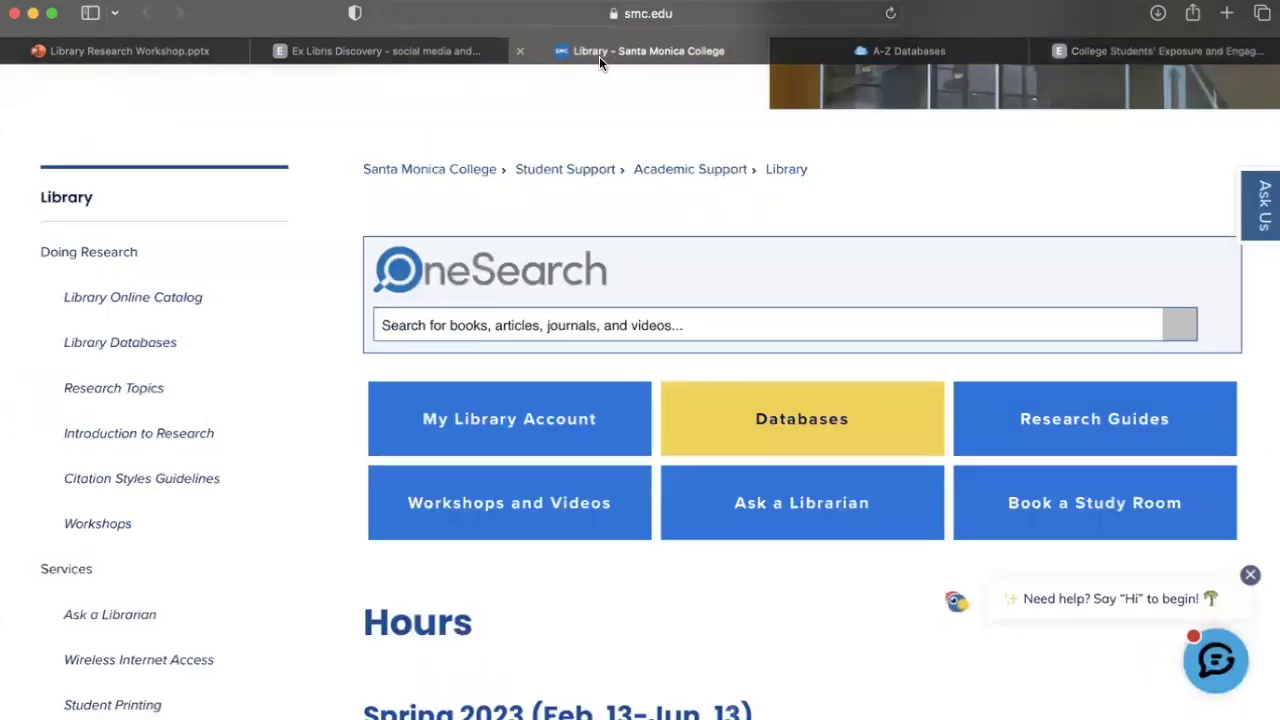
{"action": "scroll", "coordinate": [508, 196], "scroll_direction": "down", "scroll_amount": 2}
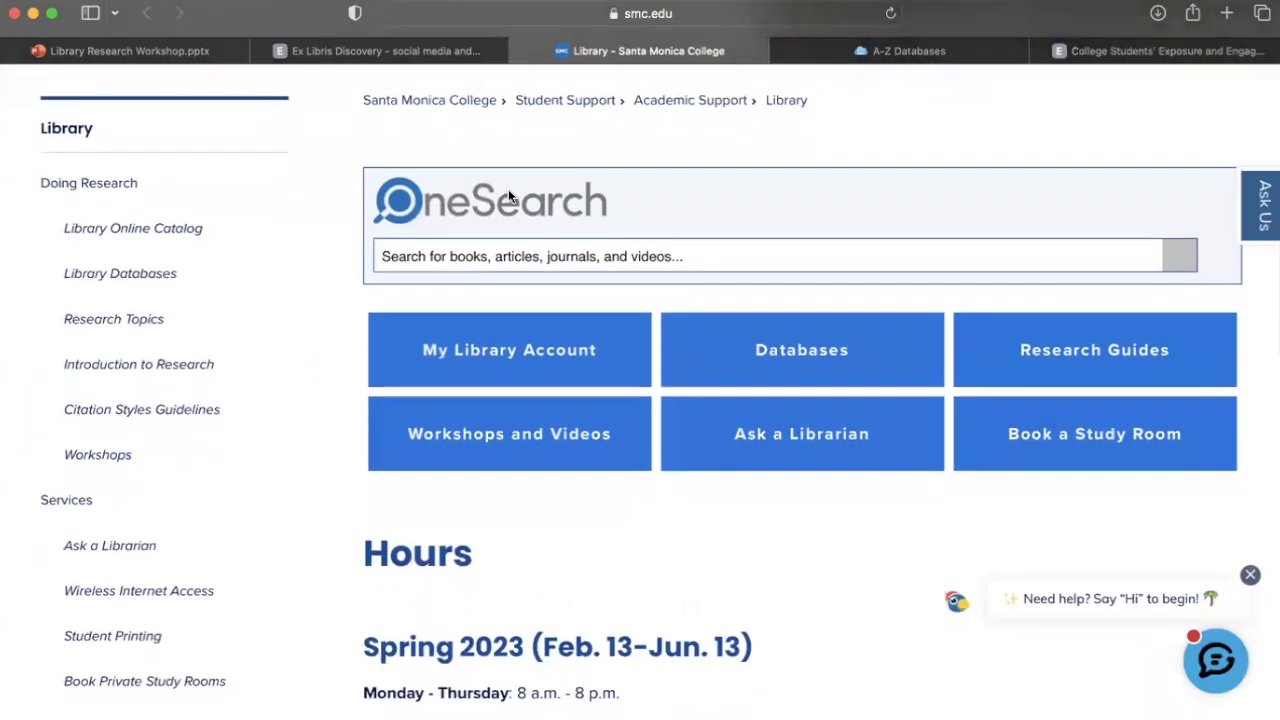
{"action": "left_click", "coordinate": [966, 349]}
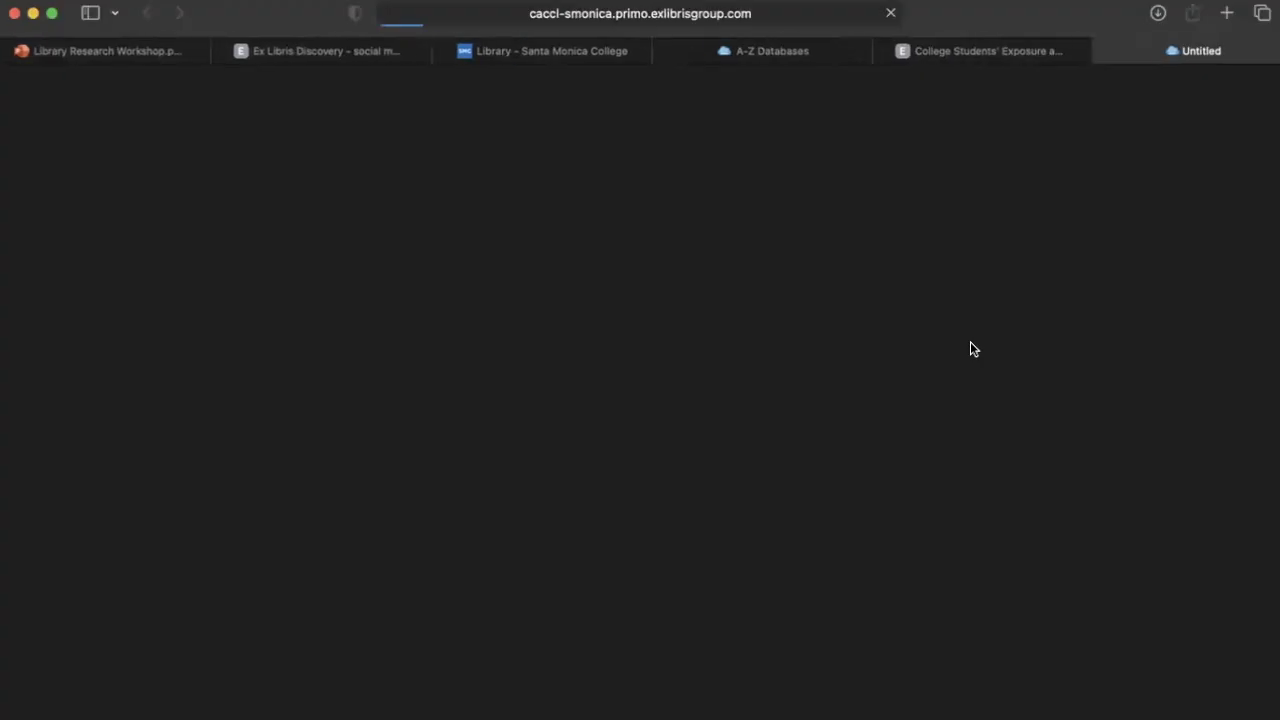
{"action": "left_click", "coordinate": [415, 429]}
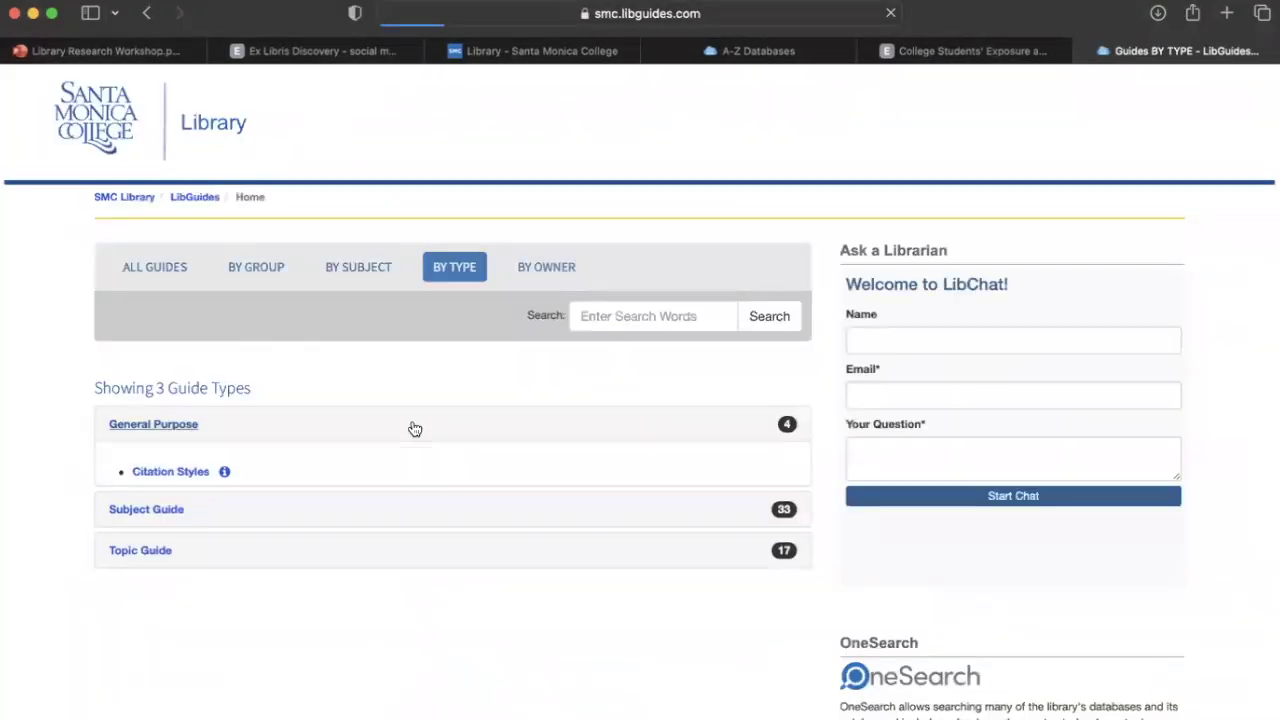
{"action": "scroll", "coordinate": [415, 429], "scroll_direction": "down", "scroll_amount": 2}
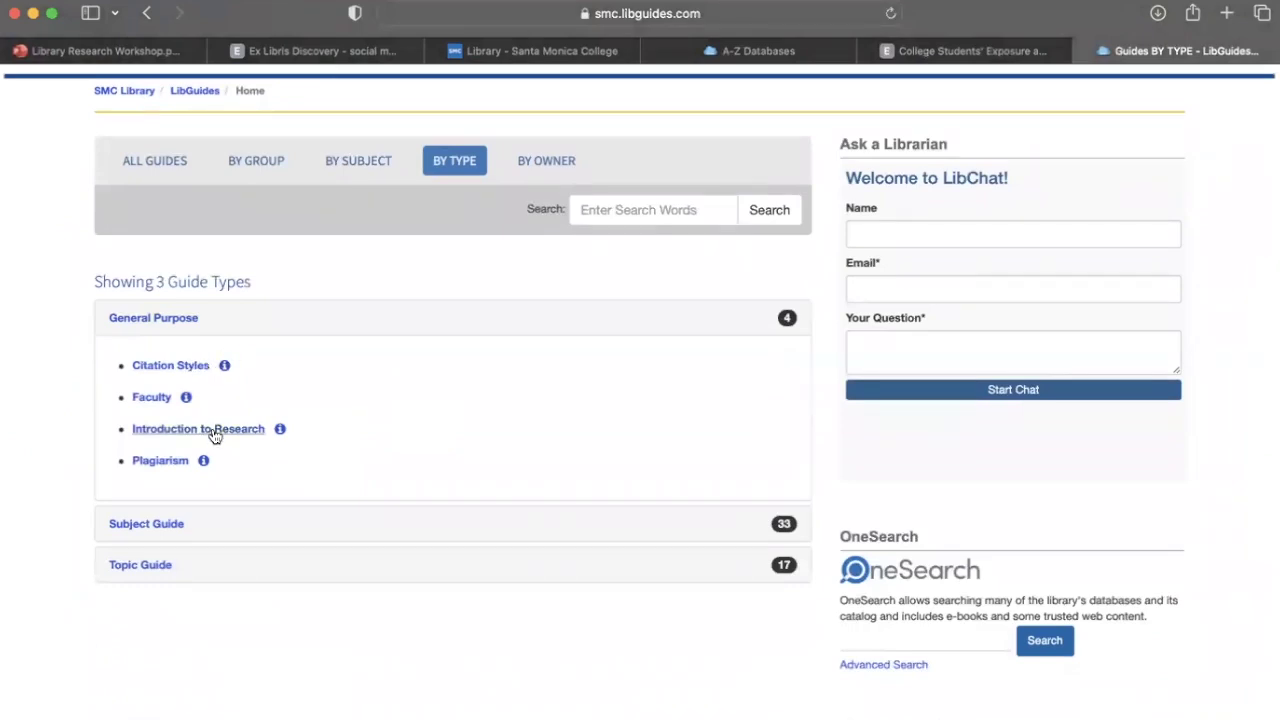
Open the Introduction to Research guide and go to its MLA Style page
{"action": "left_click", "coordinate": [213, 432]}
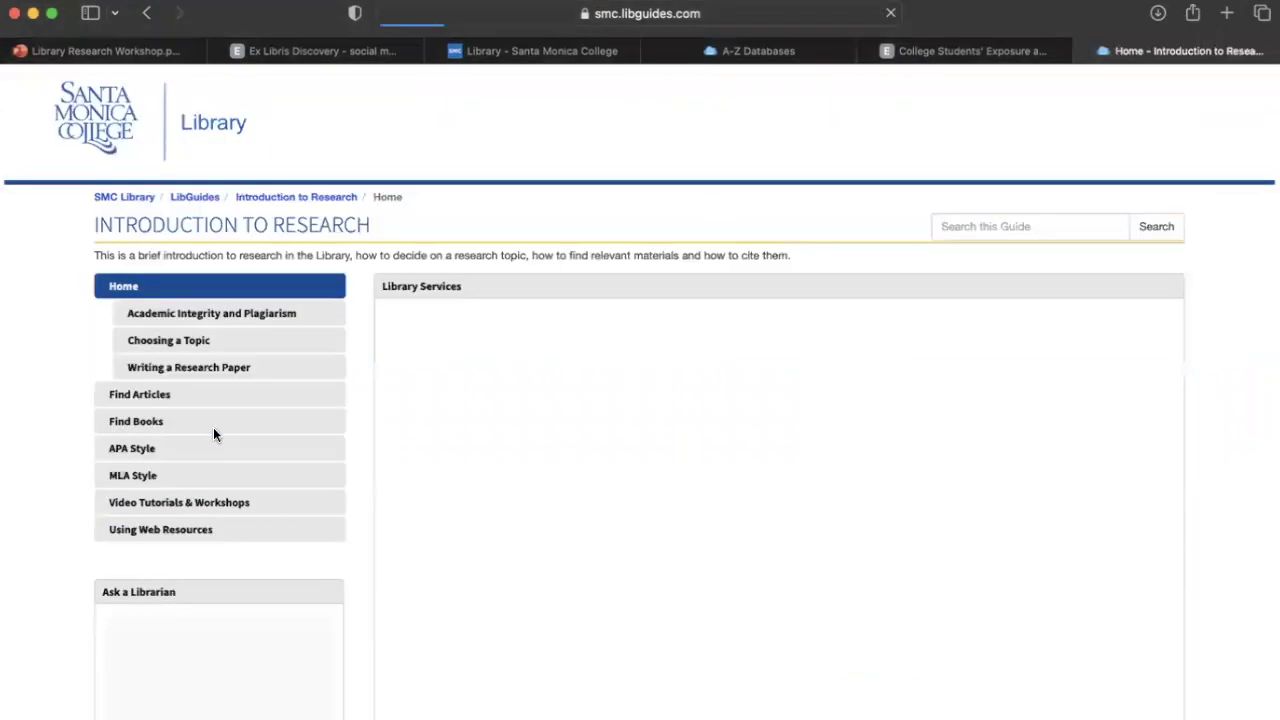
{"action": "scroll", "coordinate": [213, 437], "scroll_direction": "down", "scroll_amount": 3}
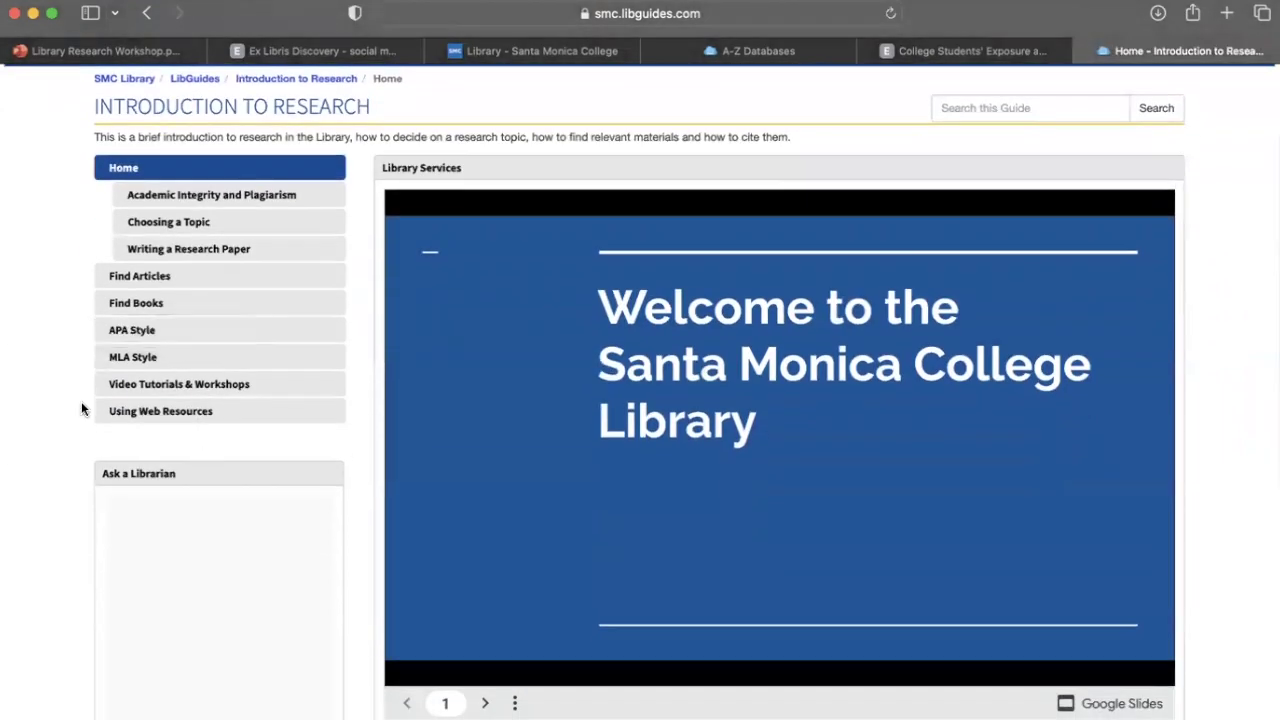
{"action": "mouse_move", "coordinate": [110, 342]}
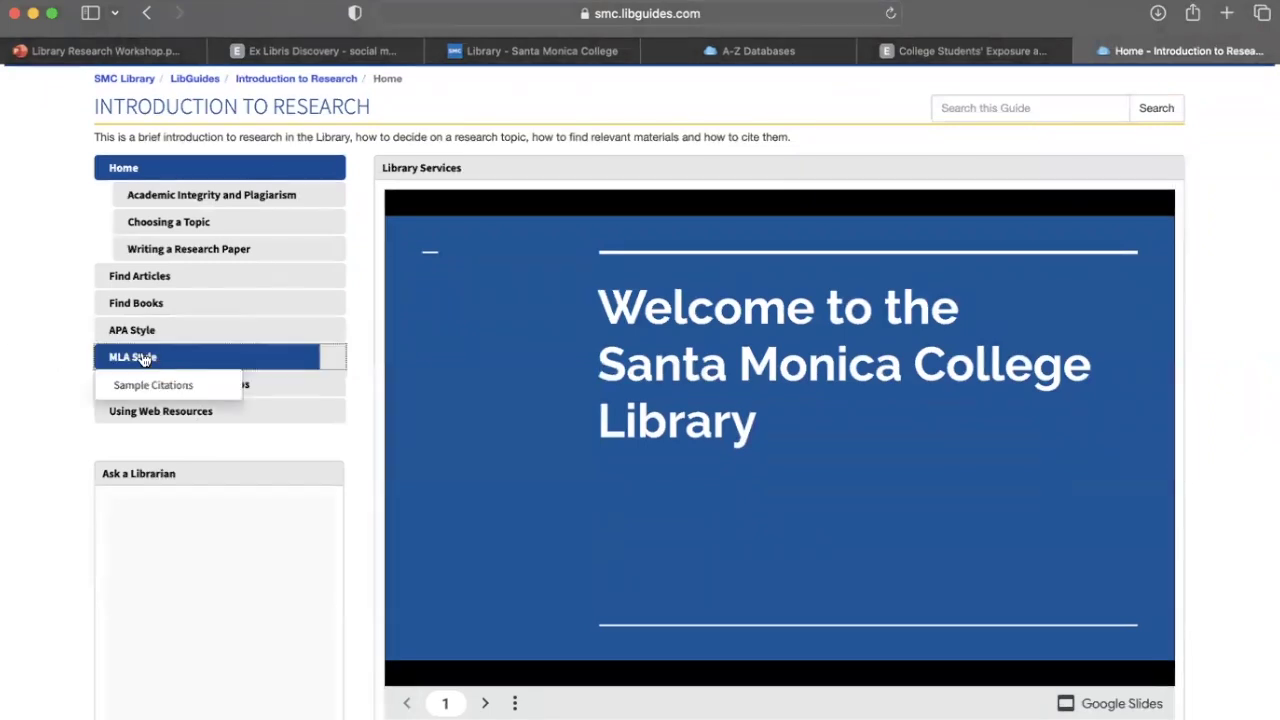
{"action": "left_click", "coordinate": [178, 355]}
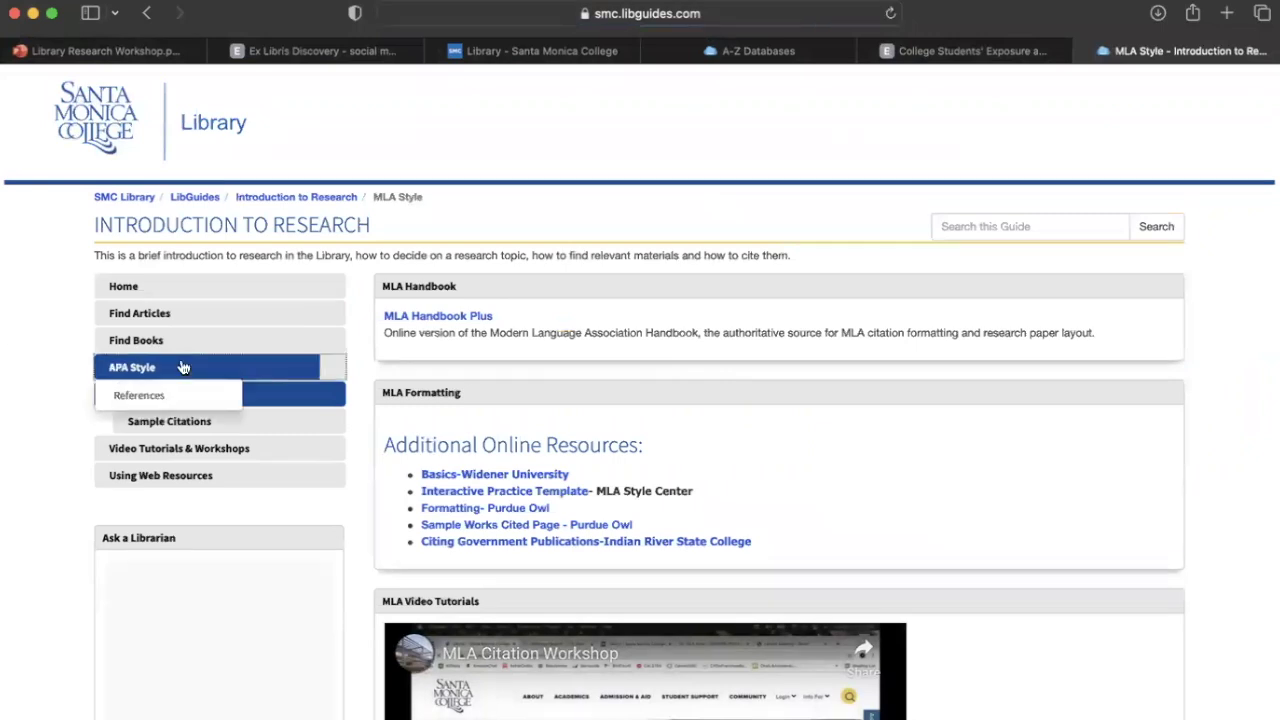
Look over the MLA Style page's handbook link, formatting resources and video tutorials
{"action": "scroll", "coordinate": [826, 323], "scroll_direction": "down", "scroll_amount": 2}
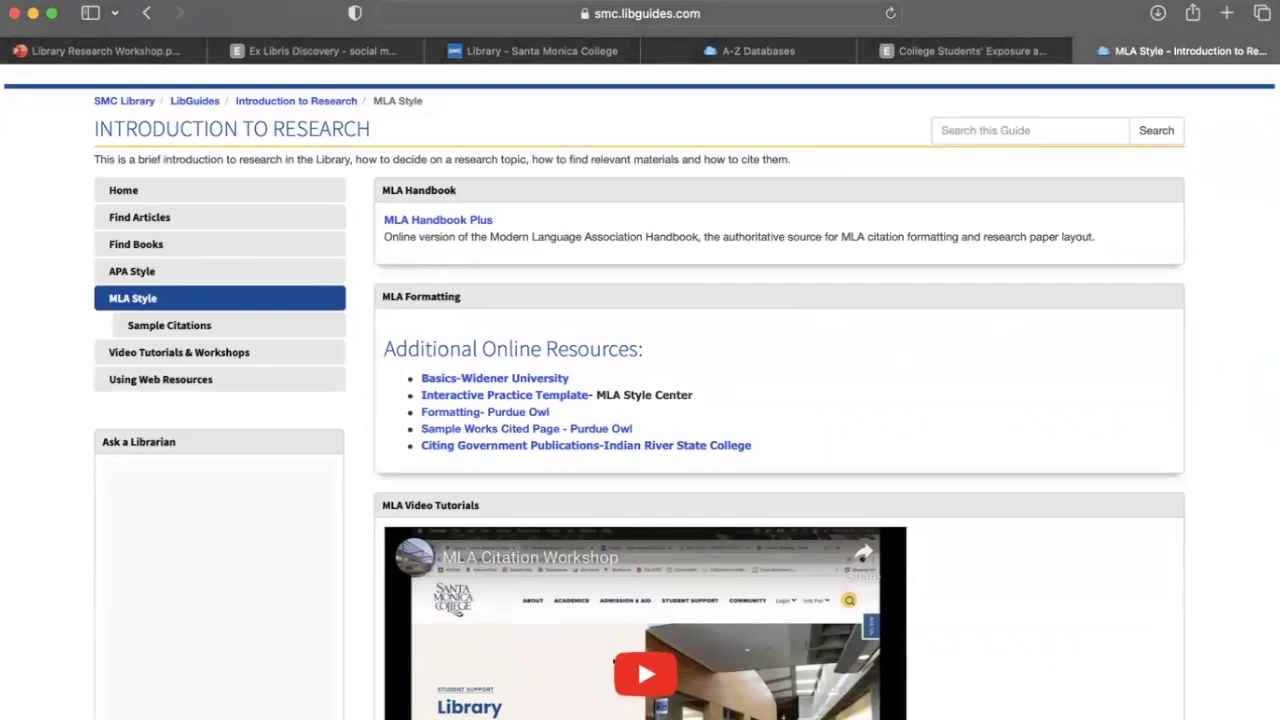
{"action": "scroll", "coordinate": [1160, 404], "scroll_direction": "down", "scroll_amount": 1}
{"action": "scroll", "coordinate": [1160, 404], "scroll_direction": "down", "scroll_amount": 1}
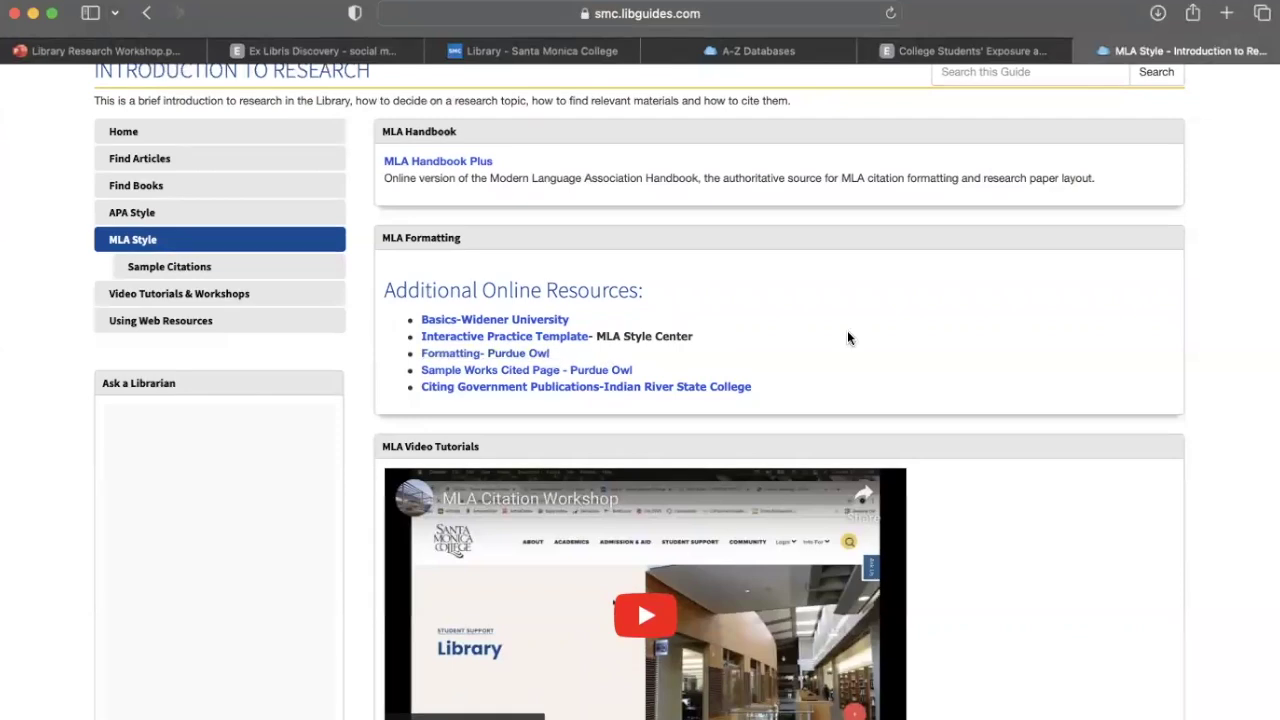
{"action": "scroll", "coordinate": [847, 337], "scroll_direction": "down", "scroll_amount": 2}
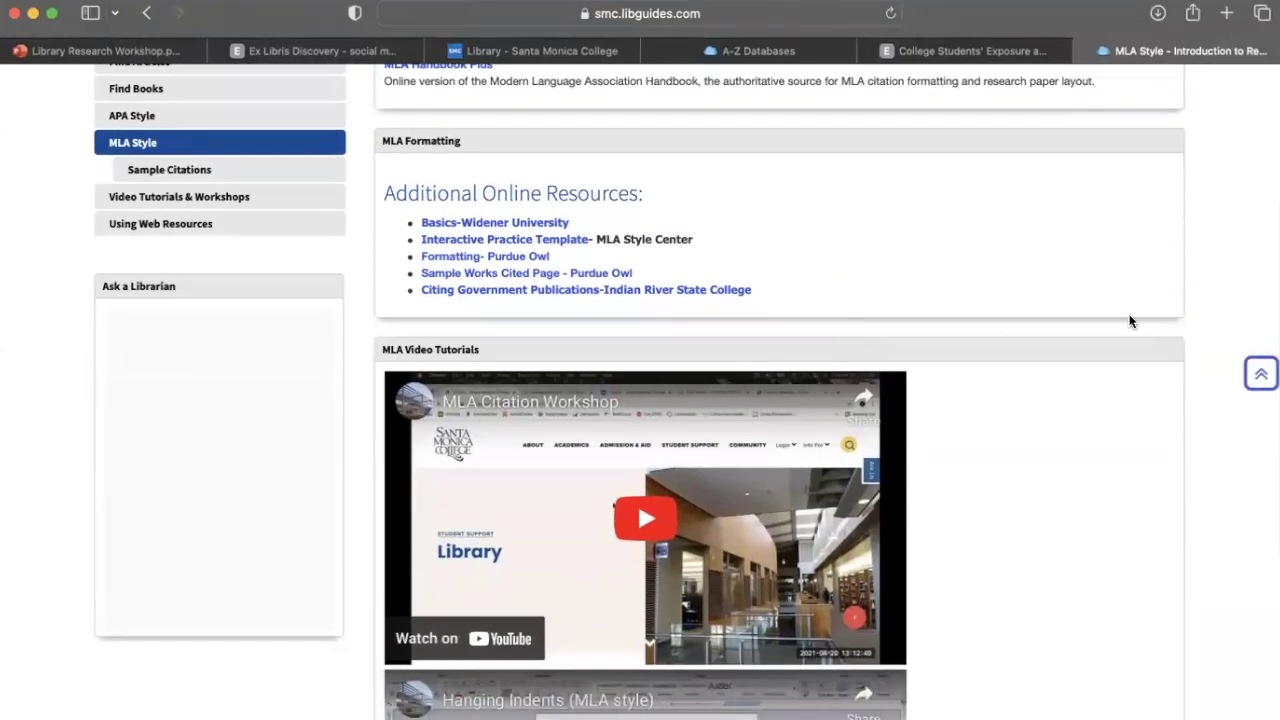
{"action": "scroll", "coordinate": [1129, 316], "scroll_direction": "down", "scroll_amount": 3}
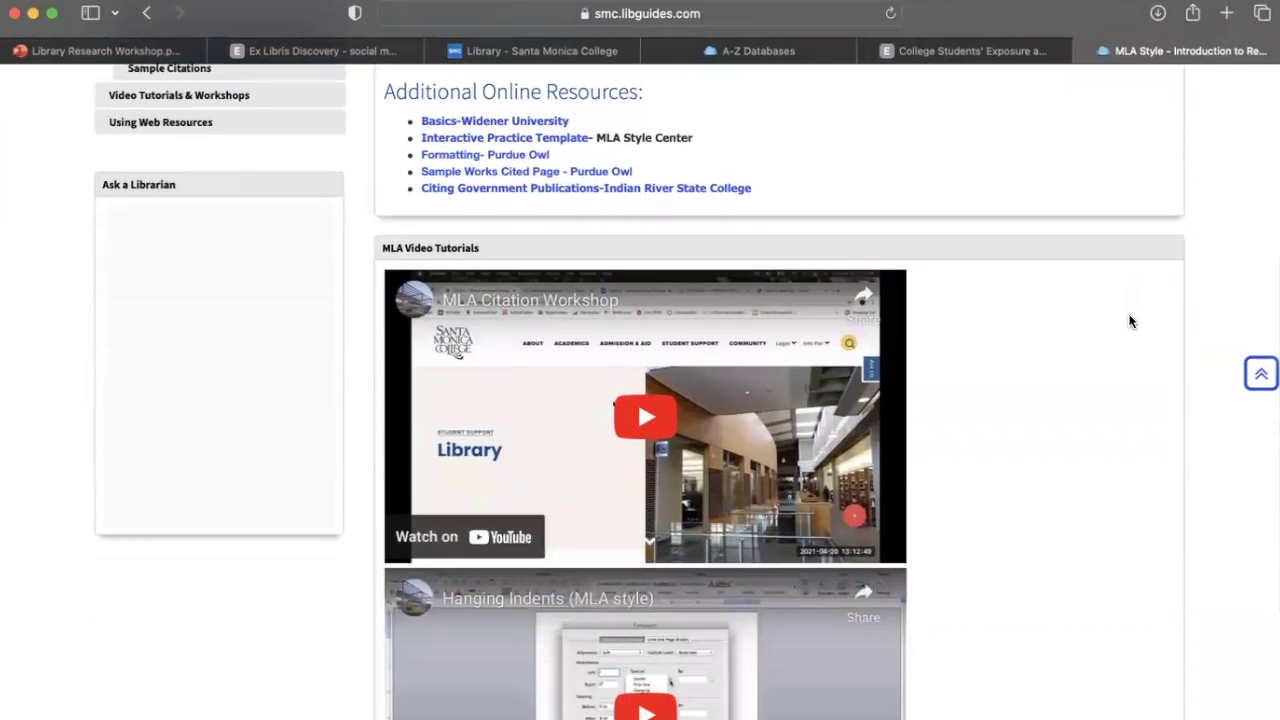
{"action": "scroll", "coordinate": [1129, 321], "scroll_direction": "down", "scroll_amount": 1}
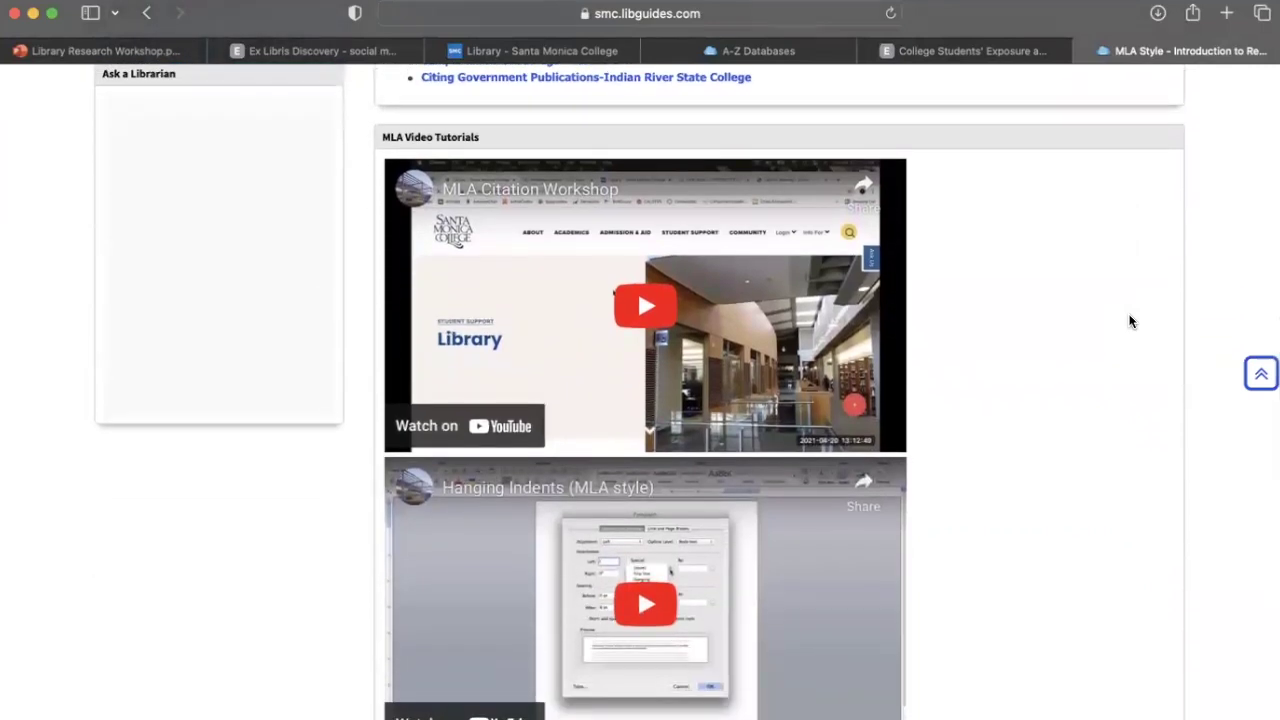
{"action": "scroll", "coordinate": [1129, 321], "scroll_direction": "up", "scroll_amount": 5}
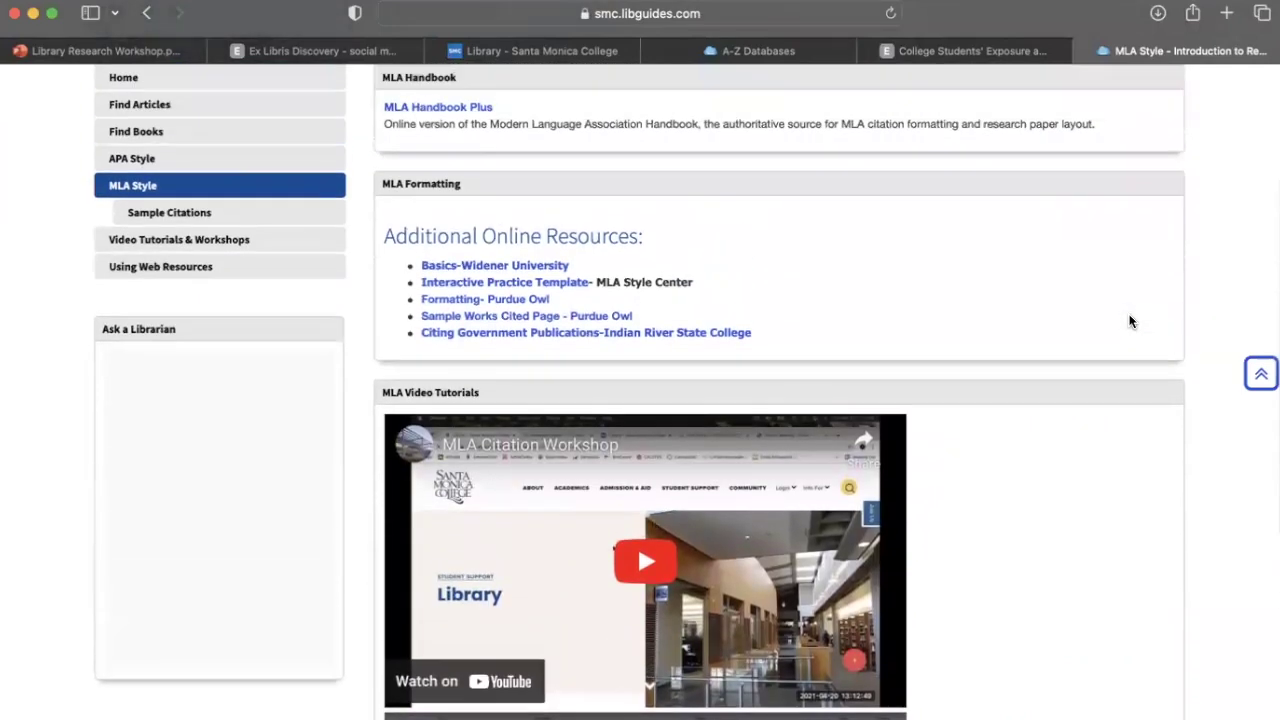
{"action": "scroll", "coordinate": [1131, 321], "scroll_direction": "up", "scroll_amount": 1}
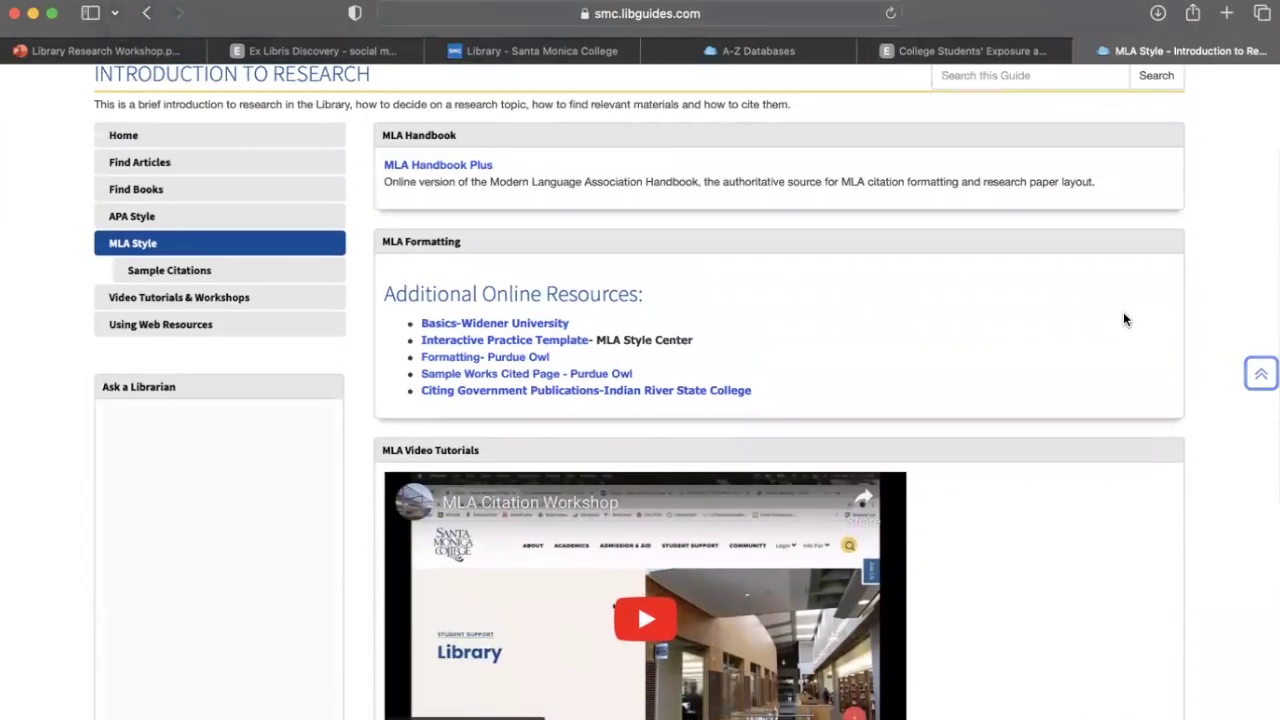
Open the MLA Sample Citations page and read the in-text citation examples in the embedded quick reference sheet
{"action": "left_click", "coordinate": [289, 280]}
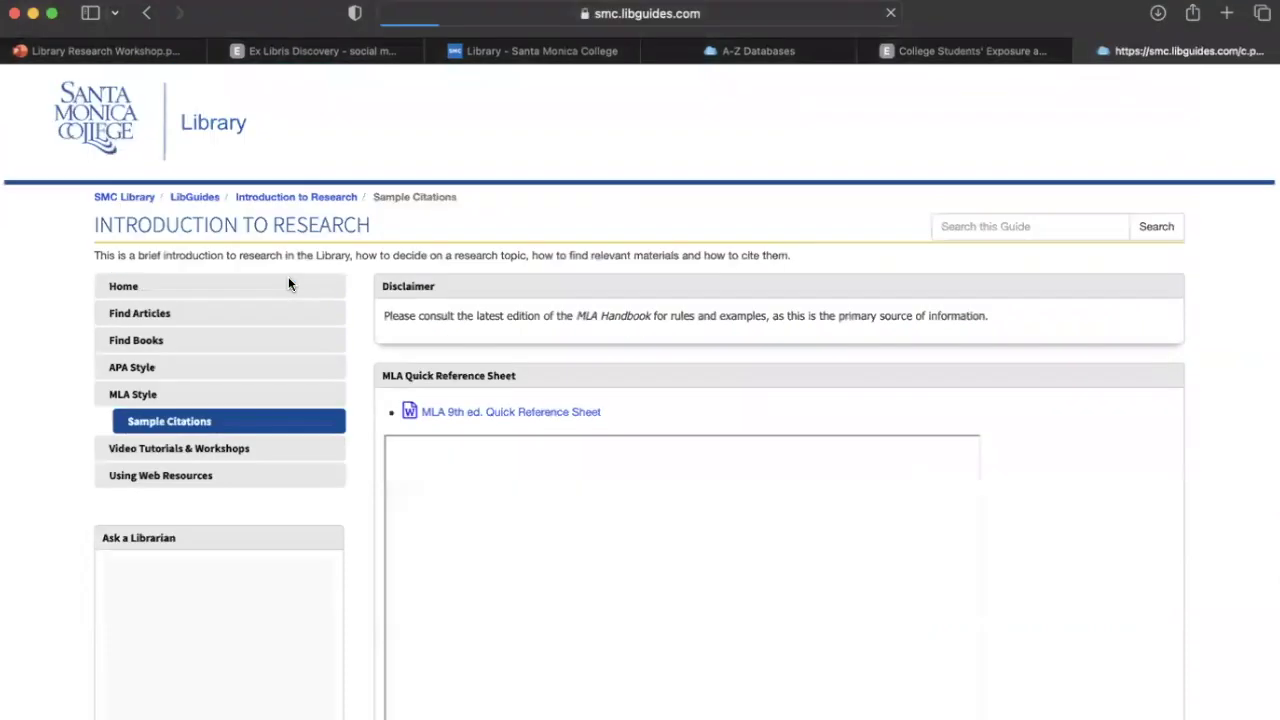
{"action": "scroll", "coordinate": [679, 297], "scroll_direction": "down", "scroll_amount": 2}
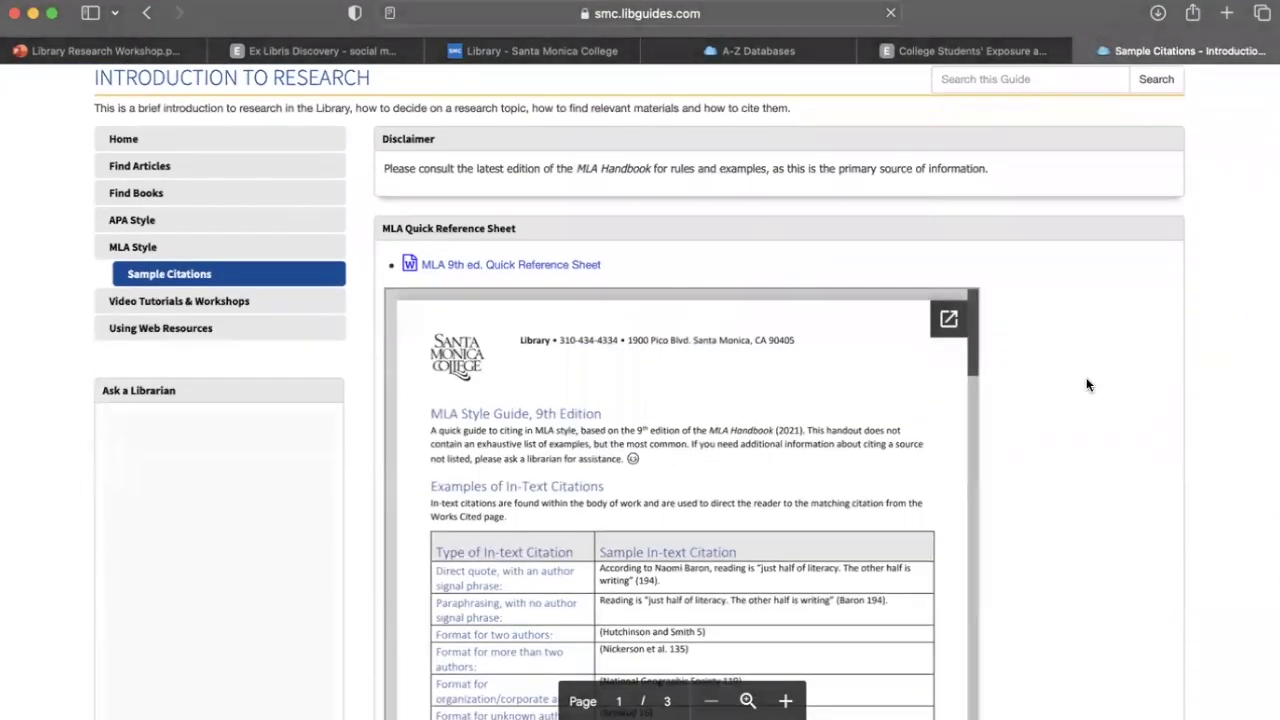
{"action": "scroll", "coordinate": [1088, 385], "scroll_direction": "down", "scroll_amount": 1}
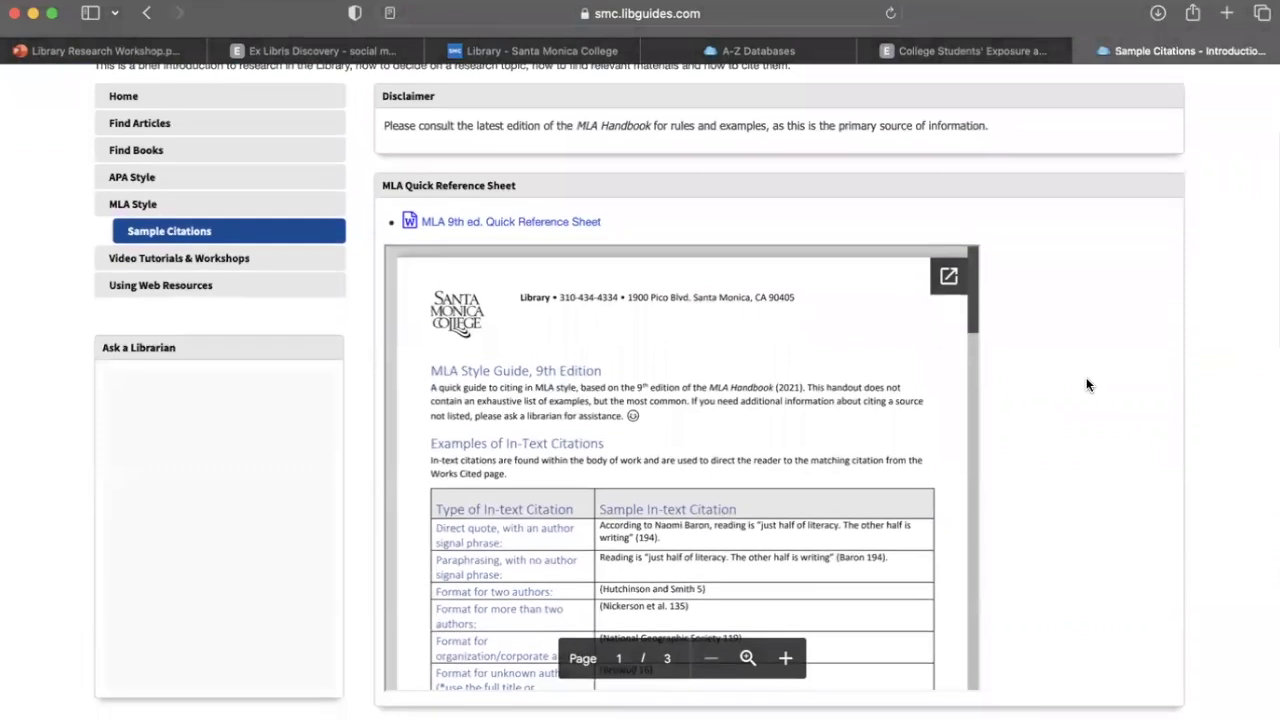
{"action": "scroll", "coordinate": [1088, 385], "scroll_direction": "down", "scroll_amount": 1}
{"action": "scroll", "coordinate": [1086, 385], "scroll_direction": "down", "scroll_amount": 1}
{"action": "scroll", "coordinate": [922, 316], "scroll_direction": "down", "scroll_amount": 3}
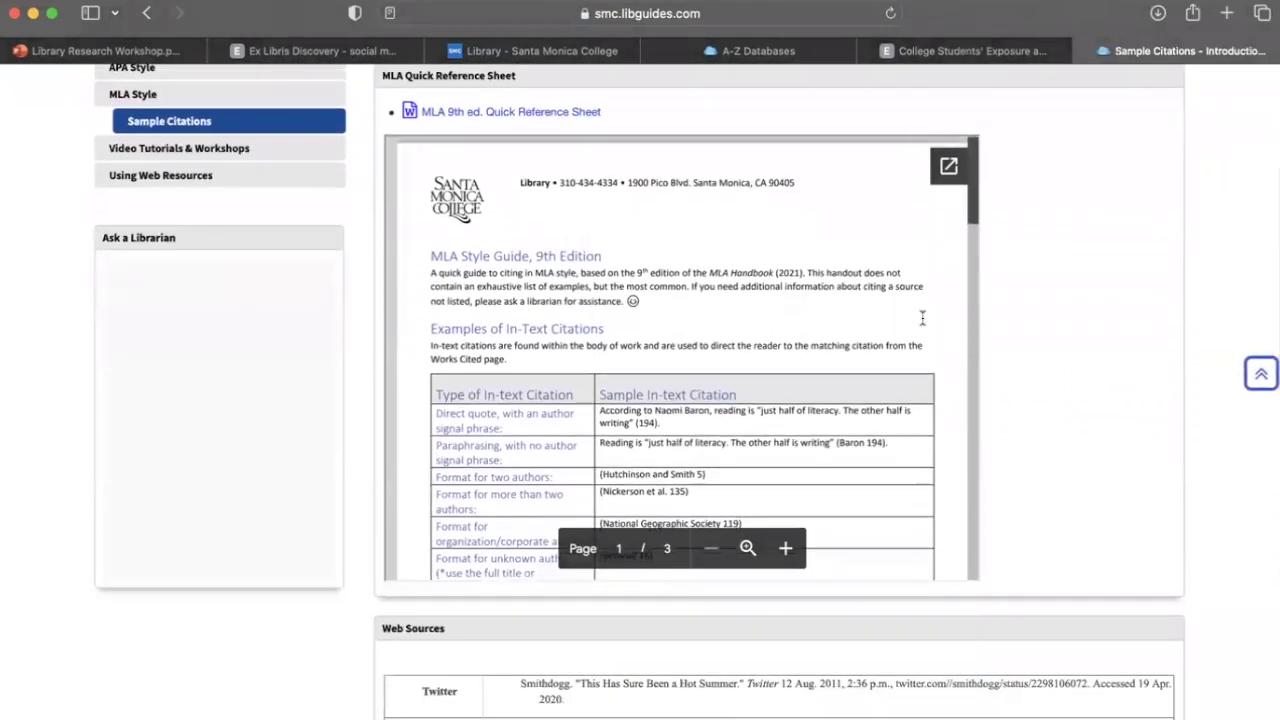
{"action": "scroll", "coordinate": [922, 316], "scroll_direction": "down", "scroll_amount": 1}
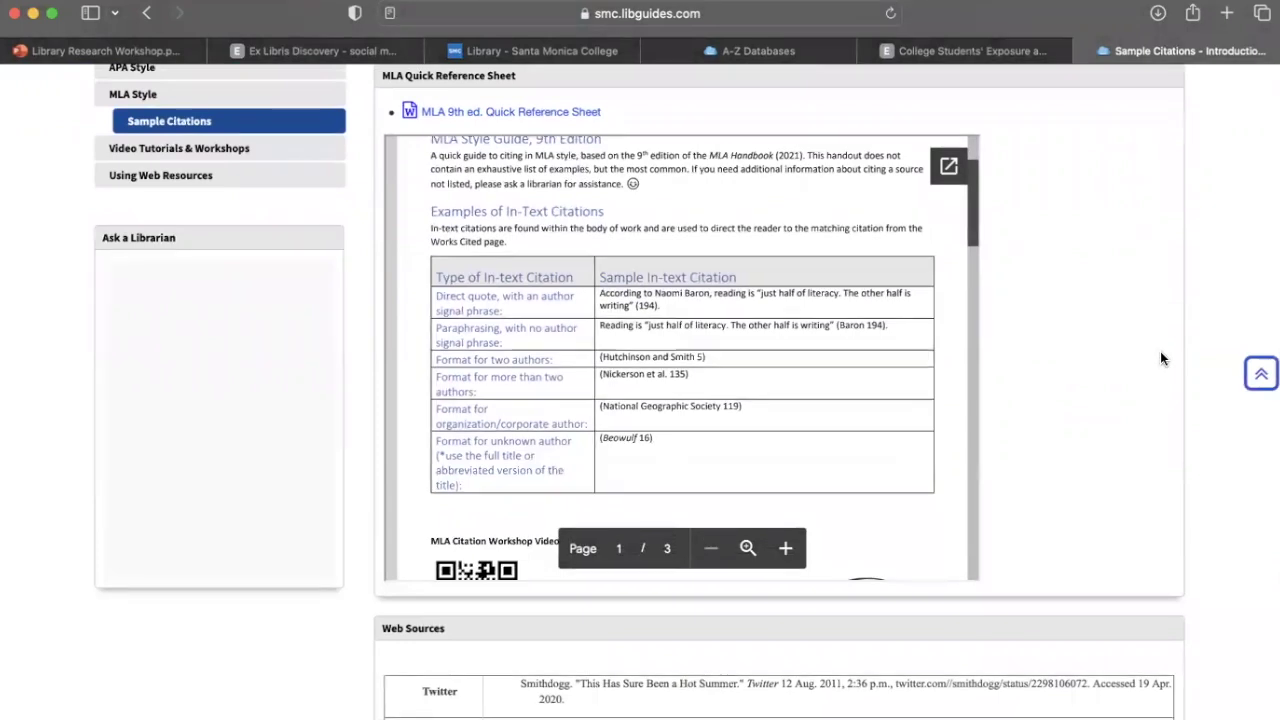
{"action": "scroll", "coordinate": [970, 350], "scroll_direction": "down", "scroll_amount": 10}
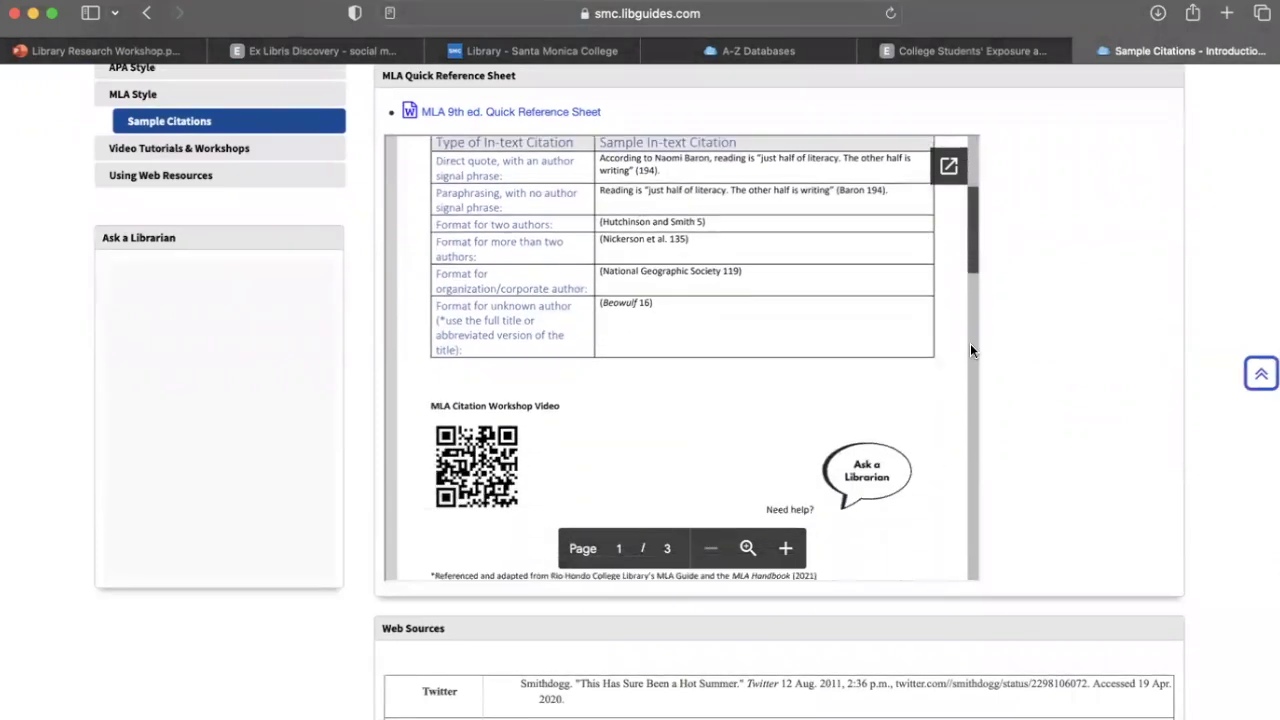
Read the Works Cited instructions, the MLA 9th edition format and the core elements table in the reference sheet
{"action": "scroll", "coordinate": [970, 350], "scroll_direction": "down", "scroll_amount": 3}
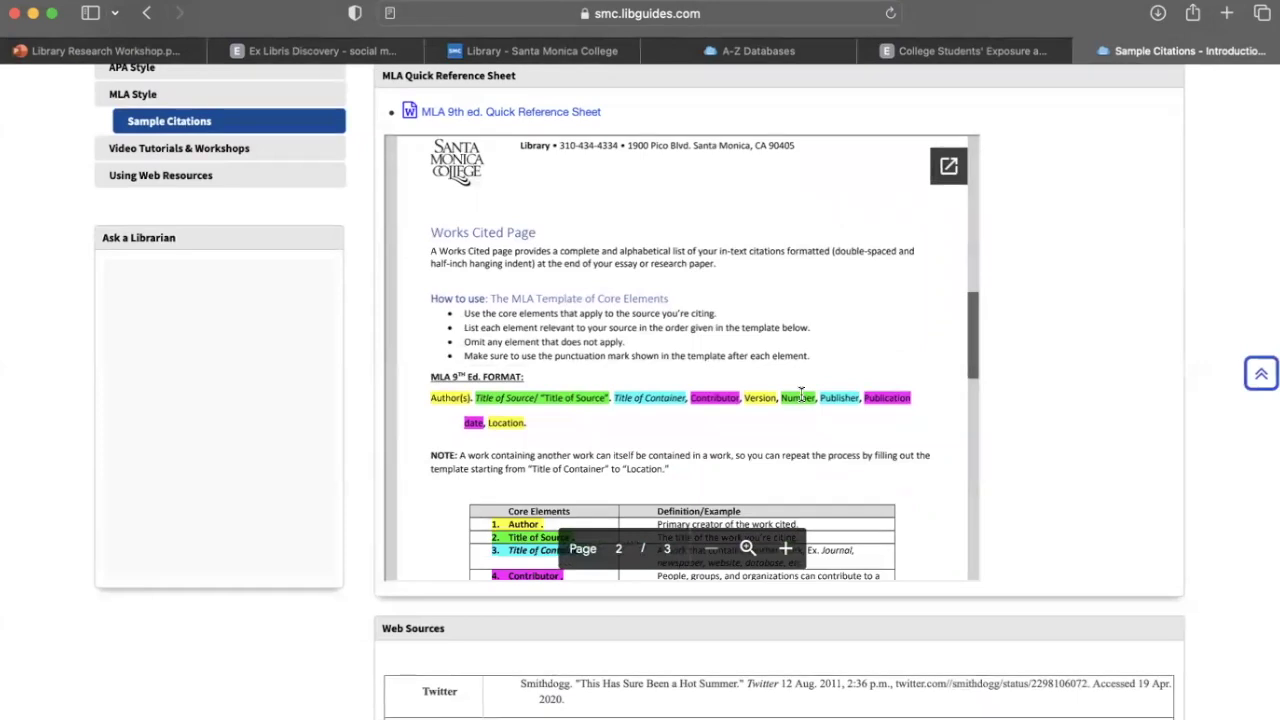
{"action": "scroll", "coordinate": [767, 383], "scroll_direction": "down", "scroll_amount": 2}
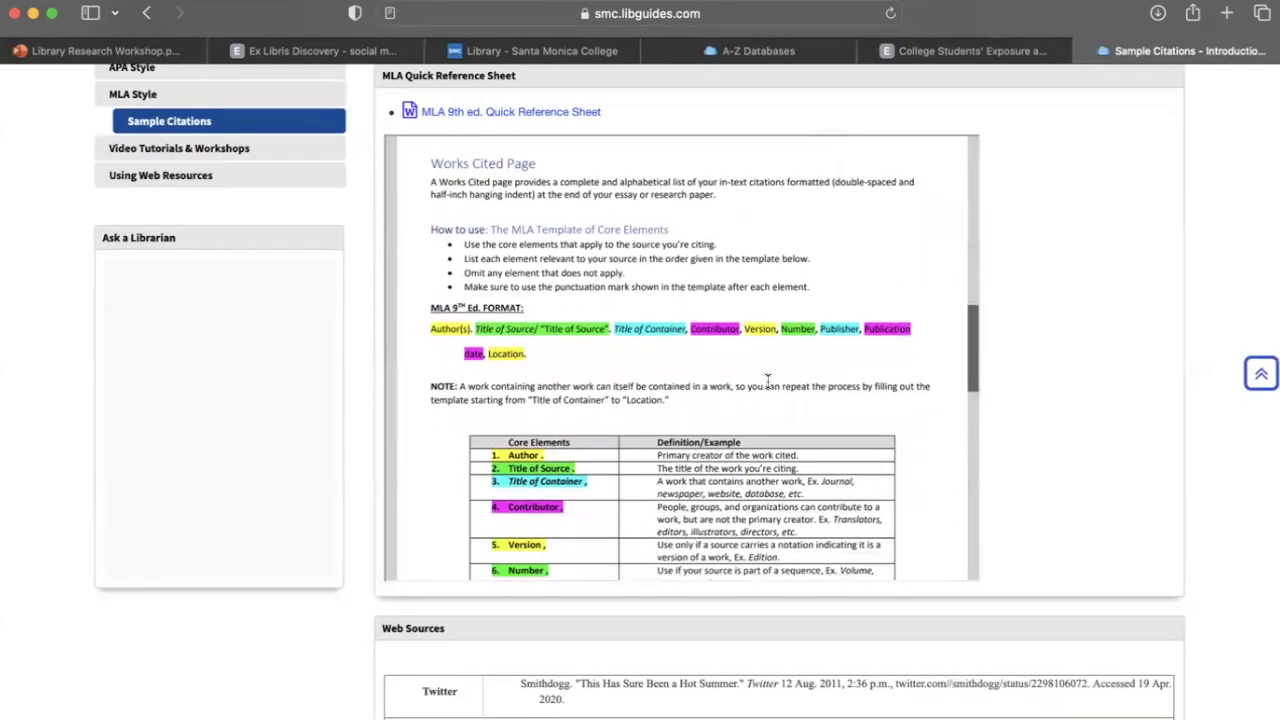
{"action": "scroll", "coordinate": [767, 380], "scroll_direction": "down", "scroll_amount": 2}
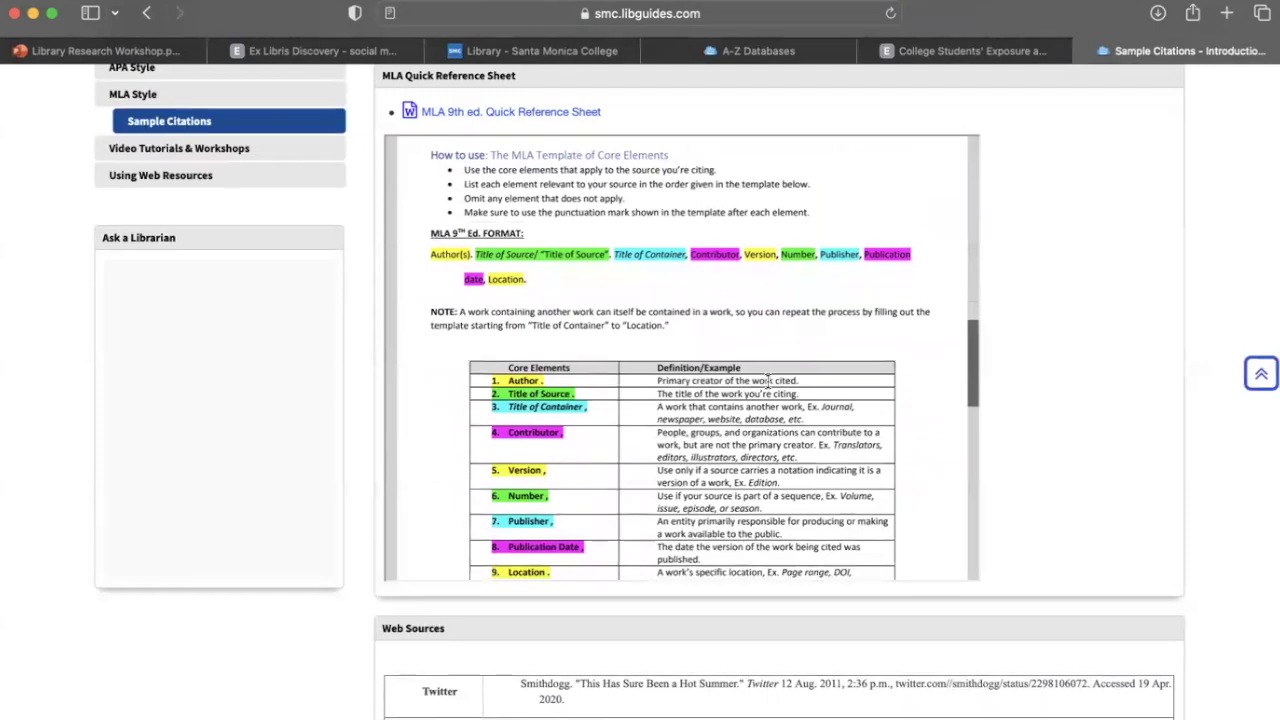
{"action": "scroll", "coordinate": [767, 380], "scroll_direction": "down", "scroll_amount": 2}
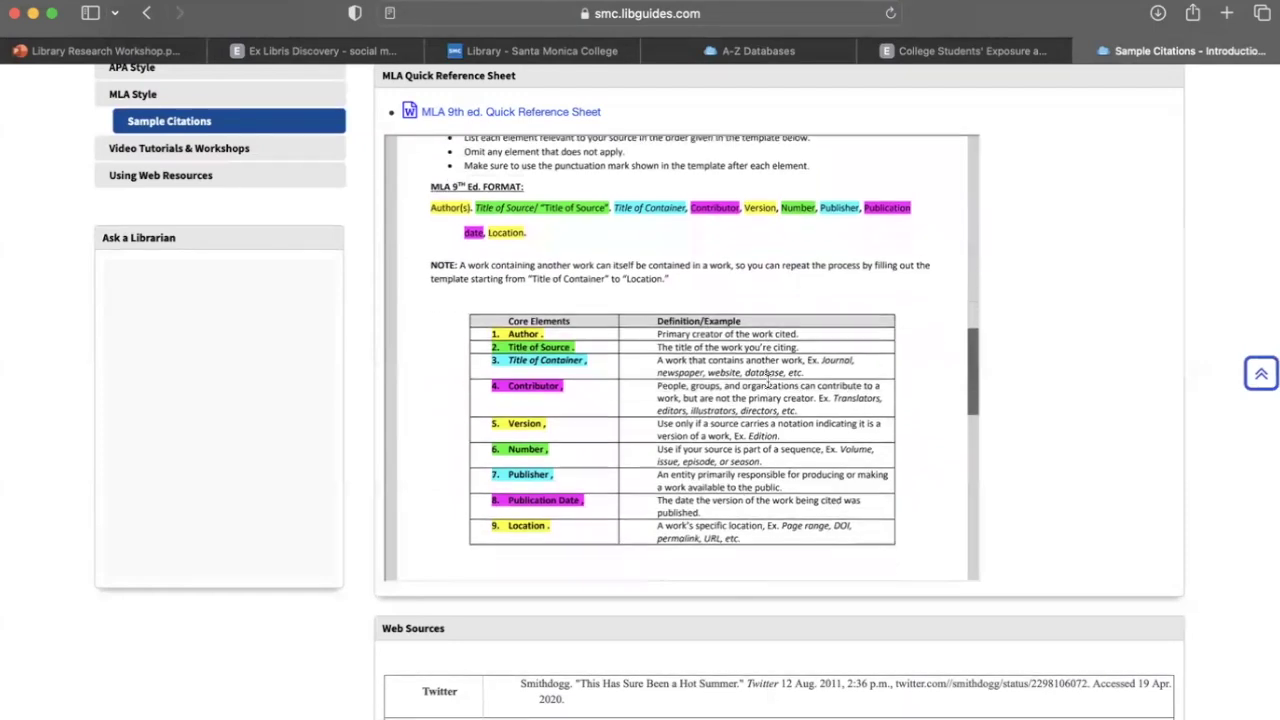
{"action": "scroll", "coordinate": [767, 383], "scroll_direction": "down", "scroll_amount": 3}
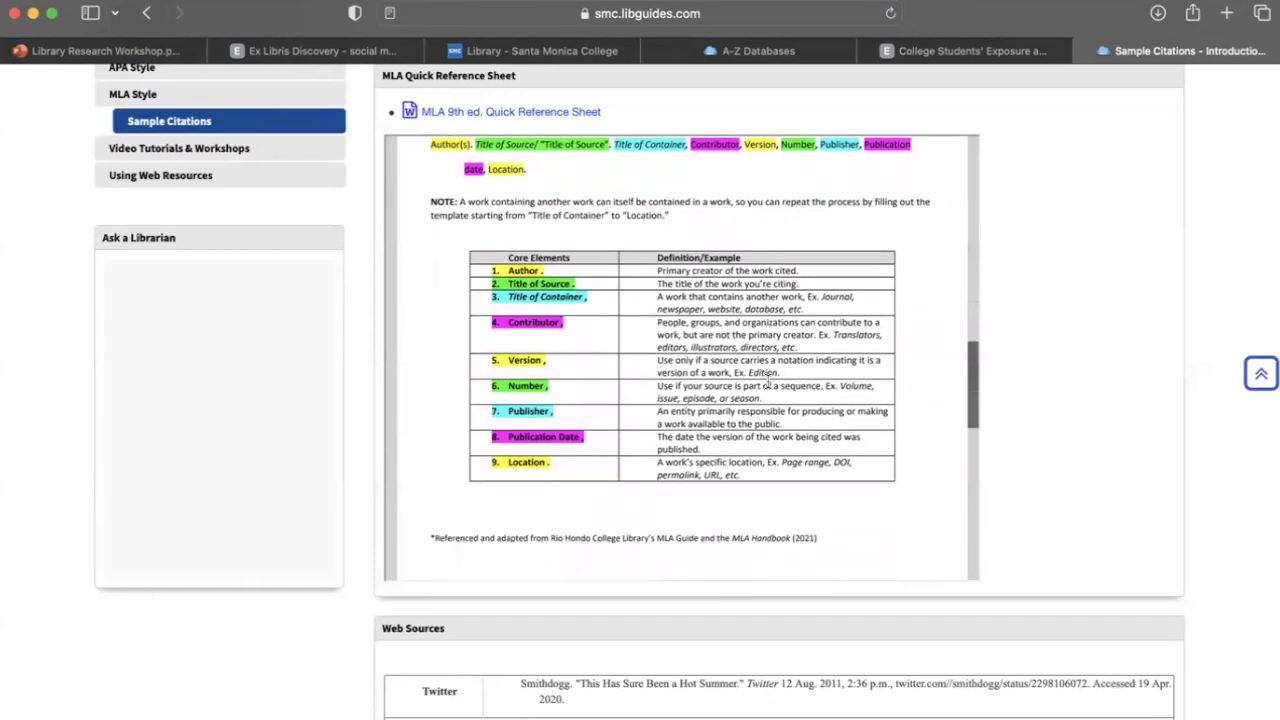
Examine the sample citations for web sources, interviews and films, and sound recordings, and return to the quick reference sheet
{"action": "scroll", "coordinate": [1078, 425], "scroll_direction": "down", "scroll_amount": 3}
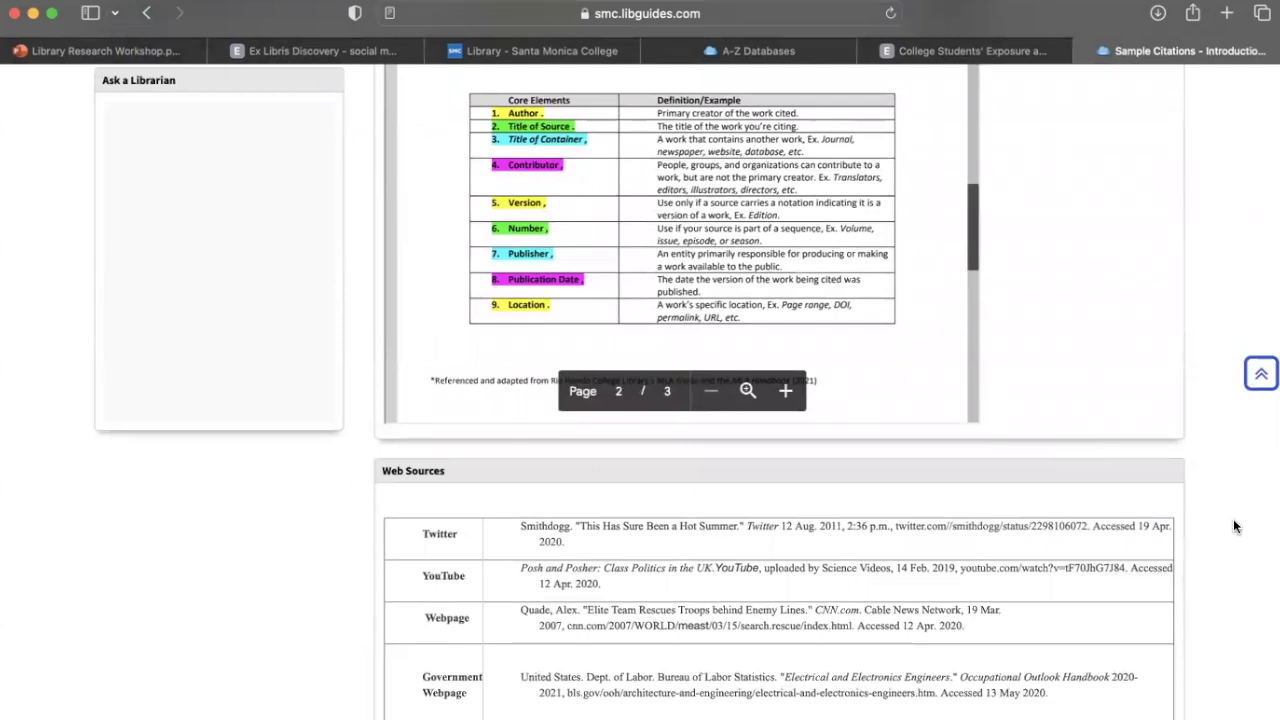
{"action": "scroll", "coordinate": [1234, 527], "scroll_direction": "down", "scroll_amount": 1}
{"action": "scroll", "coordinate": [1234, 527], "scroll_direction": "down", "scroll_amount": 2}
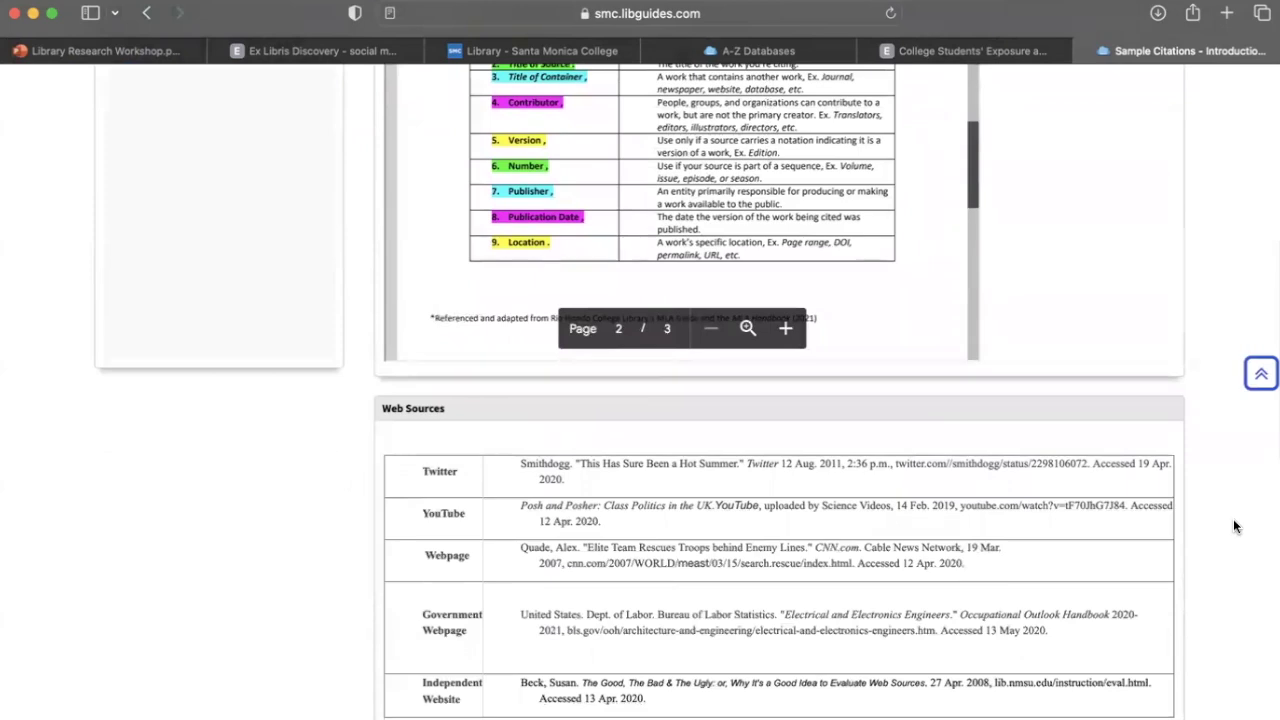
{"action": "scroll", "coordinate": [1234, 527], "scroll_direction": "down", "scroll_amount": 5}
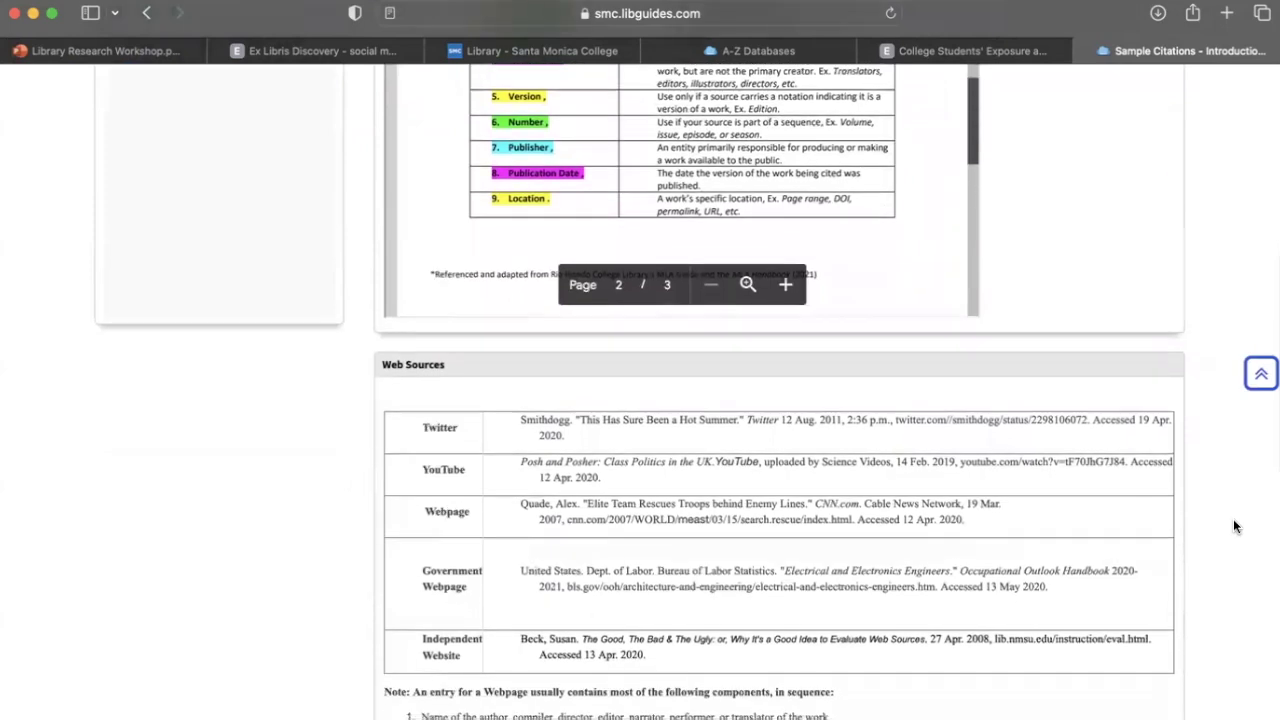
{"action": "scroll", "coordinate": [1233, 525], "scroll_direction": "down", "scroll_amount": 2}
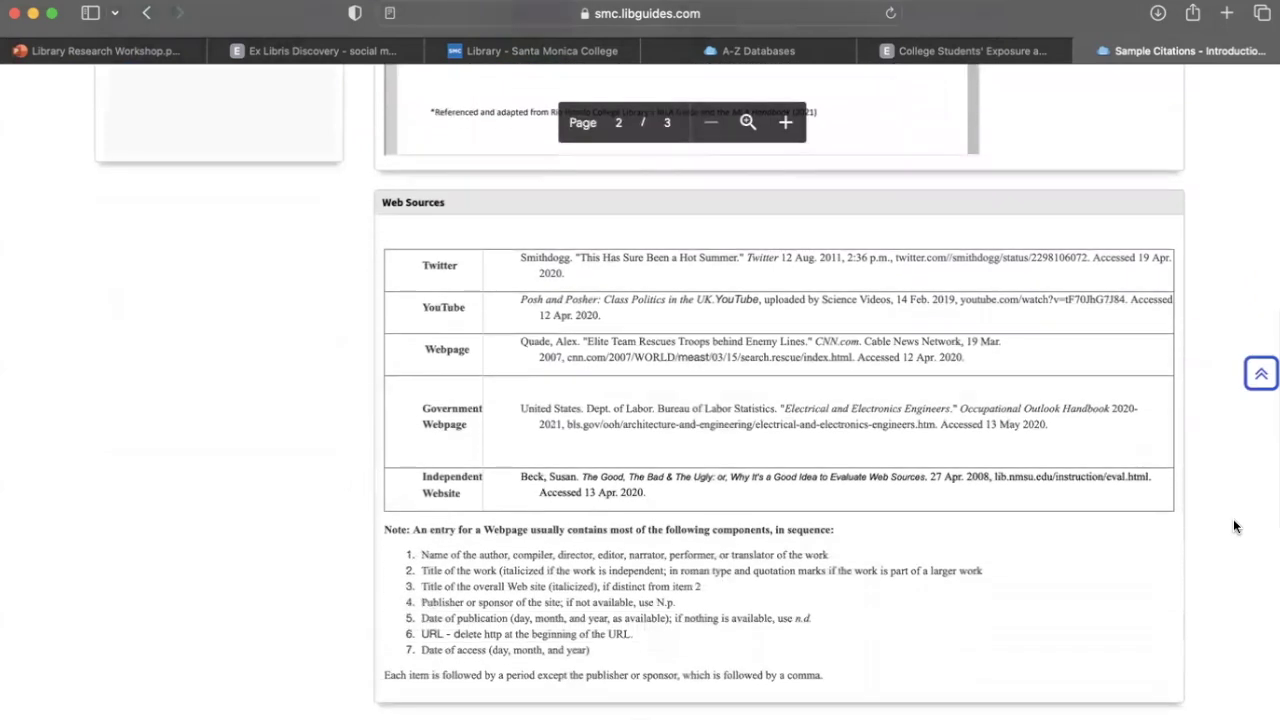
{"action": "scroll", "coordinate": [1233, 526], "scroll_direction": "down", "scroll_amount": 2}
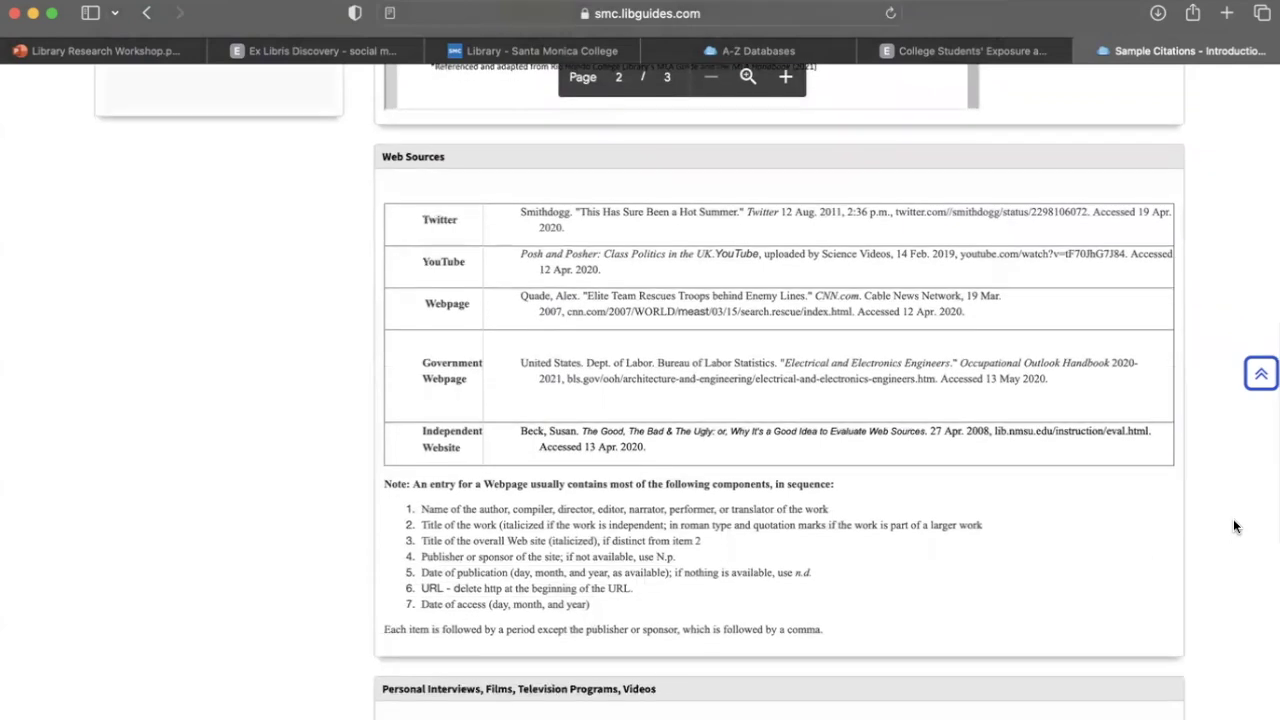
{"action": "scroll", "coordinate": [1233, 526], "scroll_direction": "down", "scroll_amount": 6}
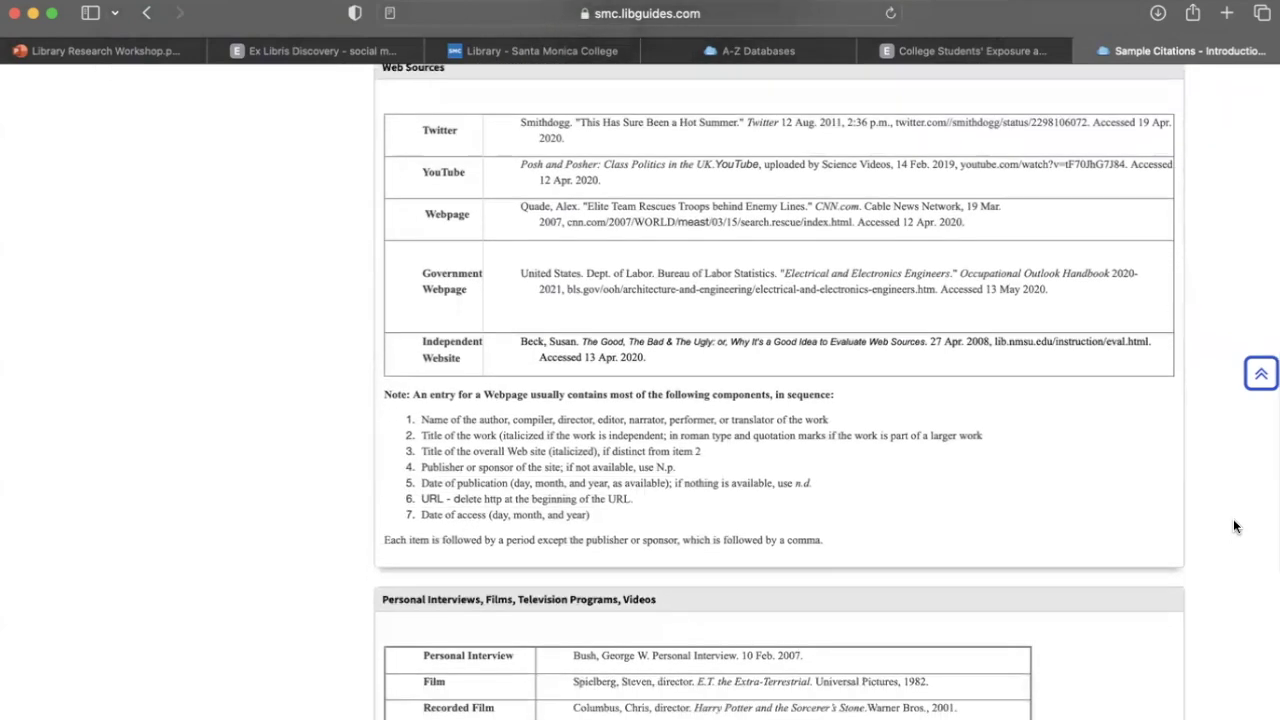
{"action": "scroll", "coordinate": [1233, 526], "scroll_direction": "down", "scroll_amount": 3}
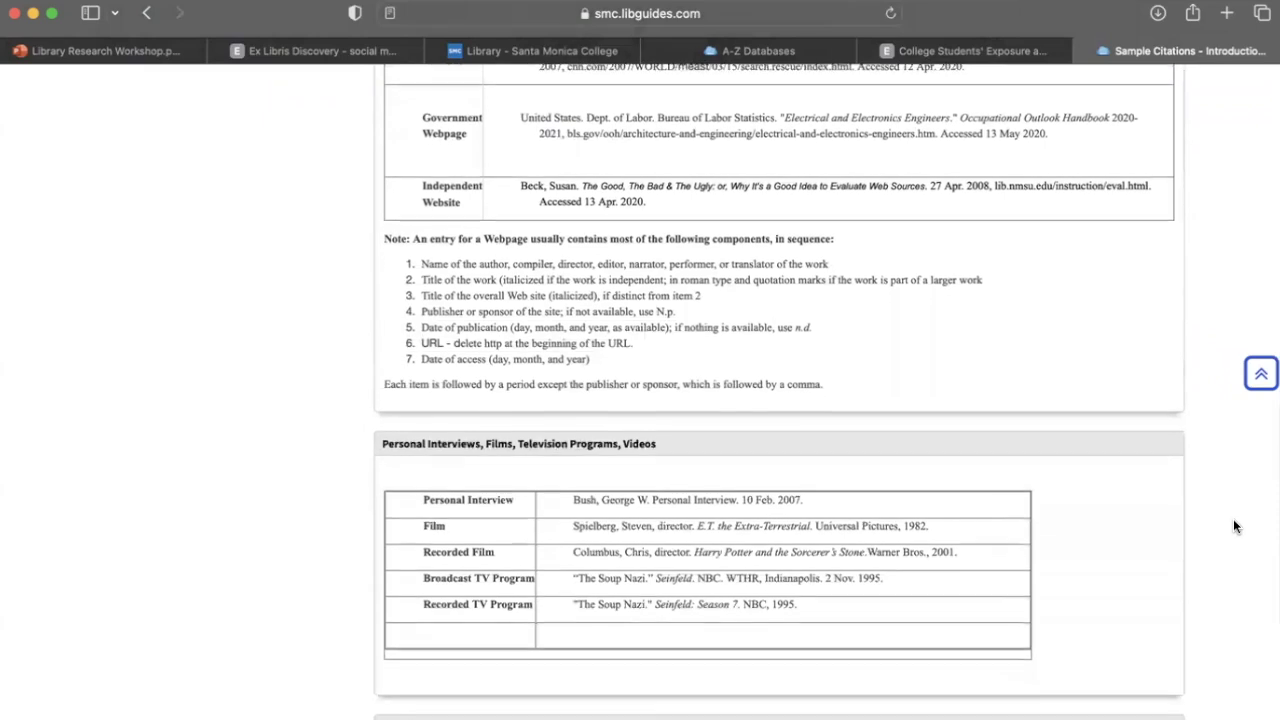
{"action": "scroll", "coordinate": [1233, 521], "scroll_direction": "down", "scroll_amount": 6}
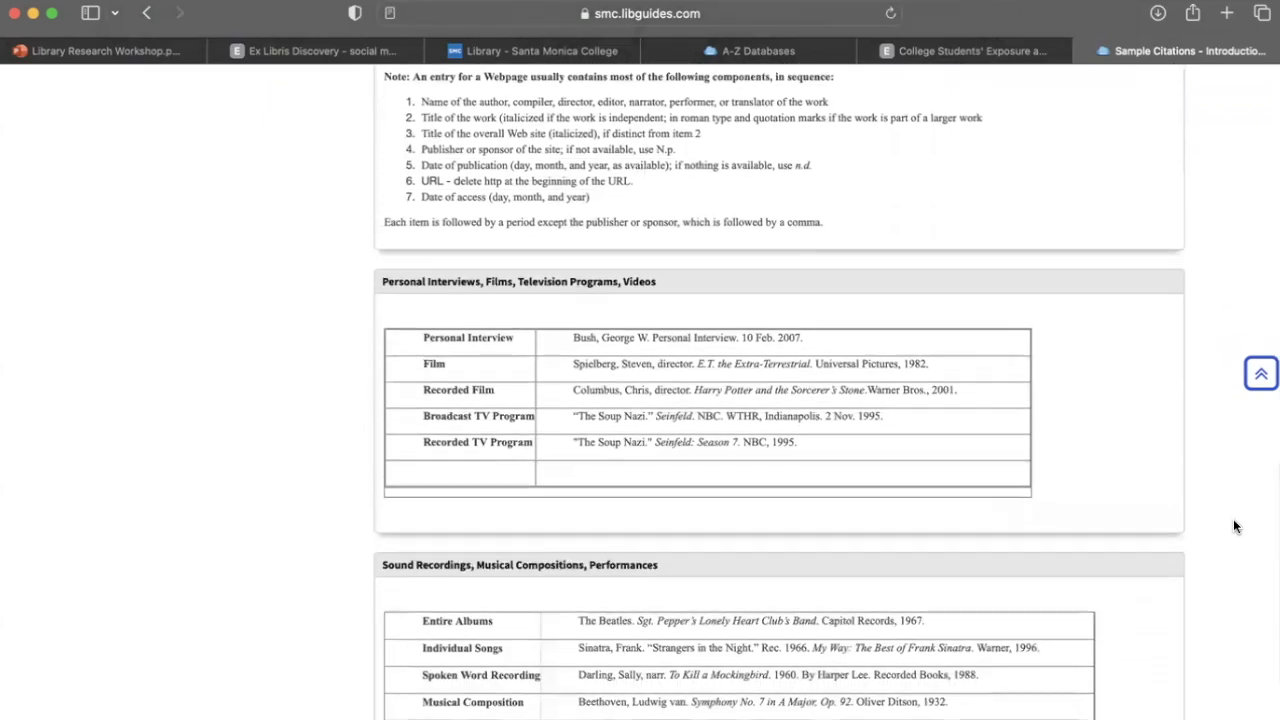
{"action": "scroll", "coordinate": [1233, 526], "scroll_direction": "down", "scroll_amount": 1}
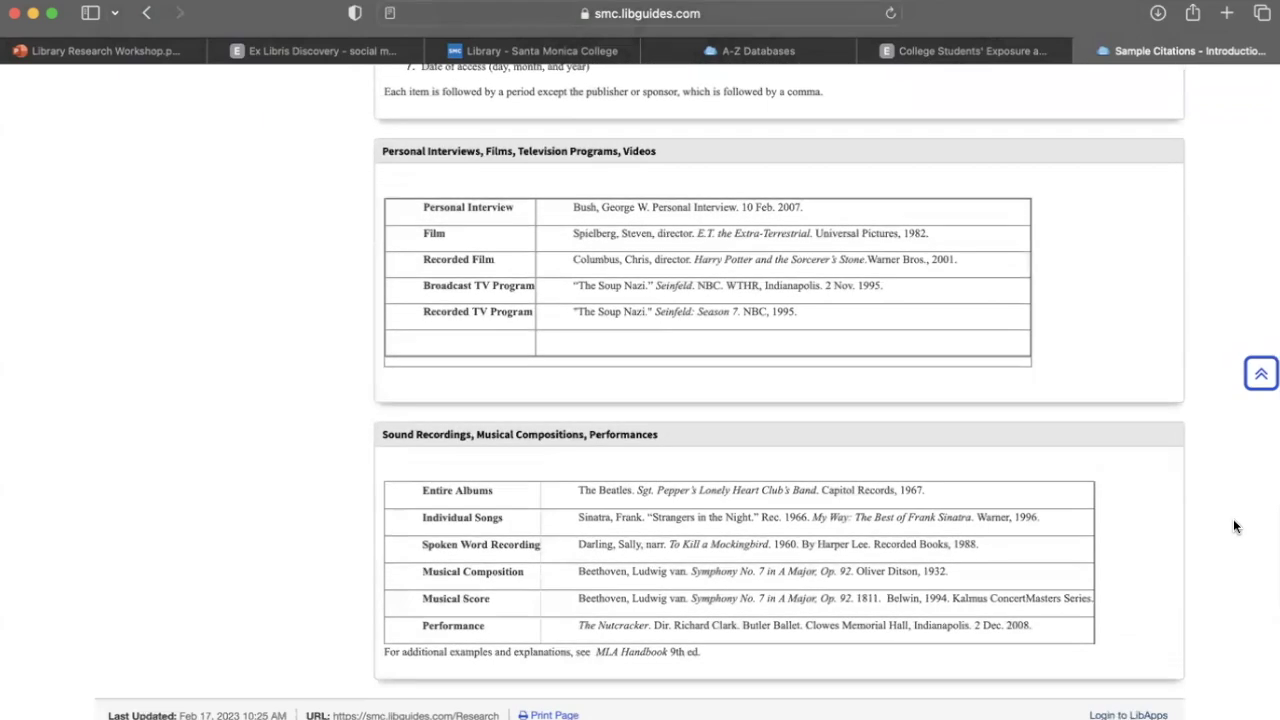
{"action": "scroll", "coordinate": [1233, 526], "scroll_direction": "down", "scroll_amount": 1}
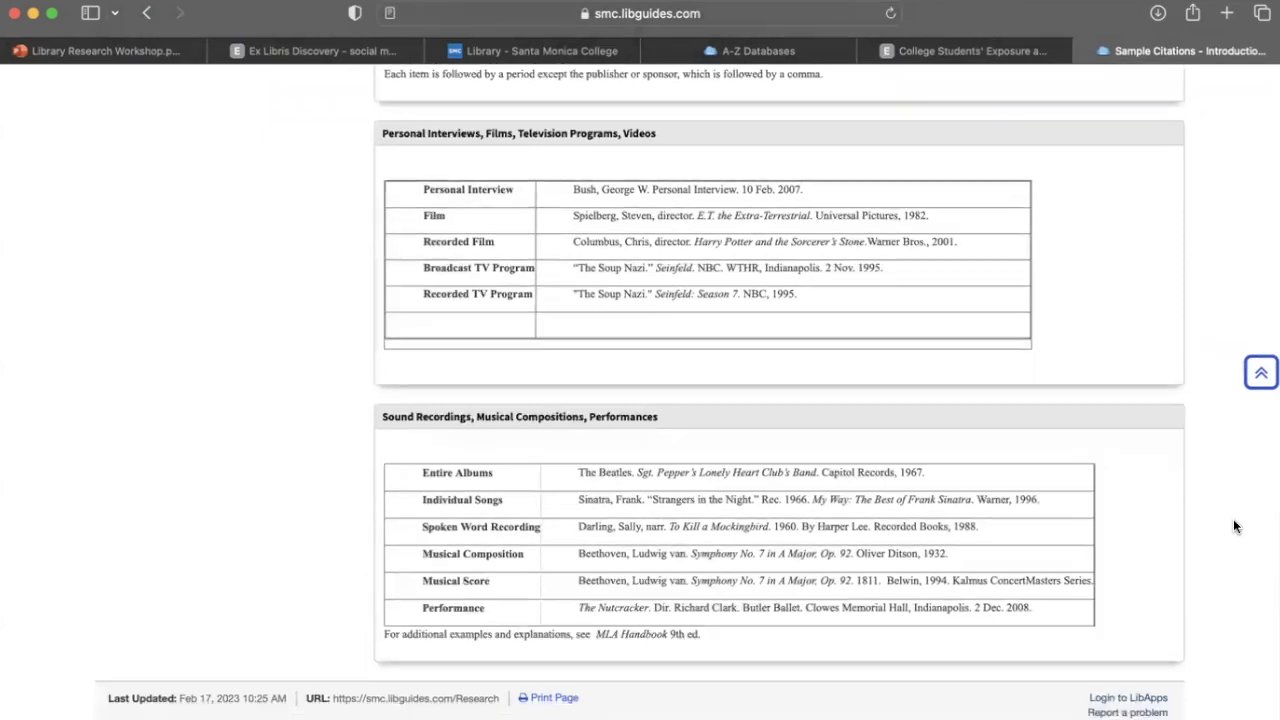
{"action": "scroll", "coordinate": [1234, 526], "scroll_direction": "up", "scroll_amount": 10}
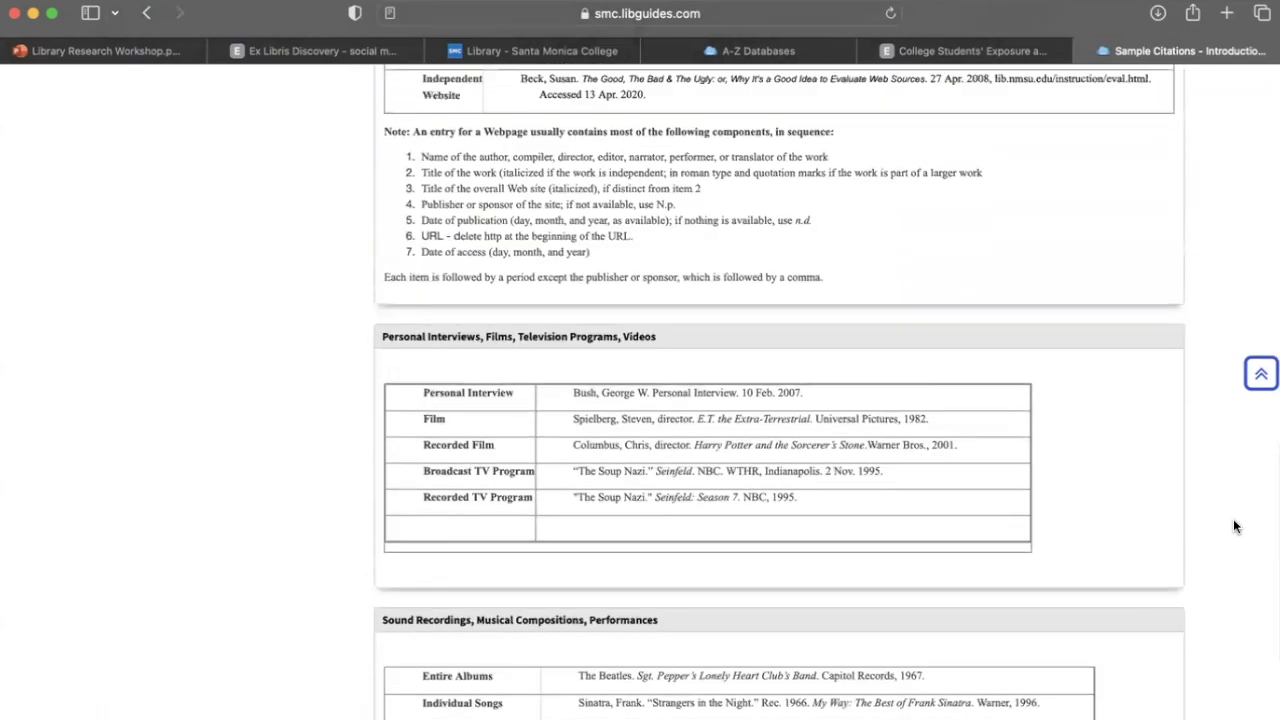
{"action": "scroll", "coordinate": [1234, 526], "scroll_direction": "up", "scroll_amount": 6}
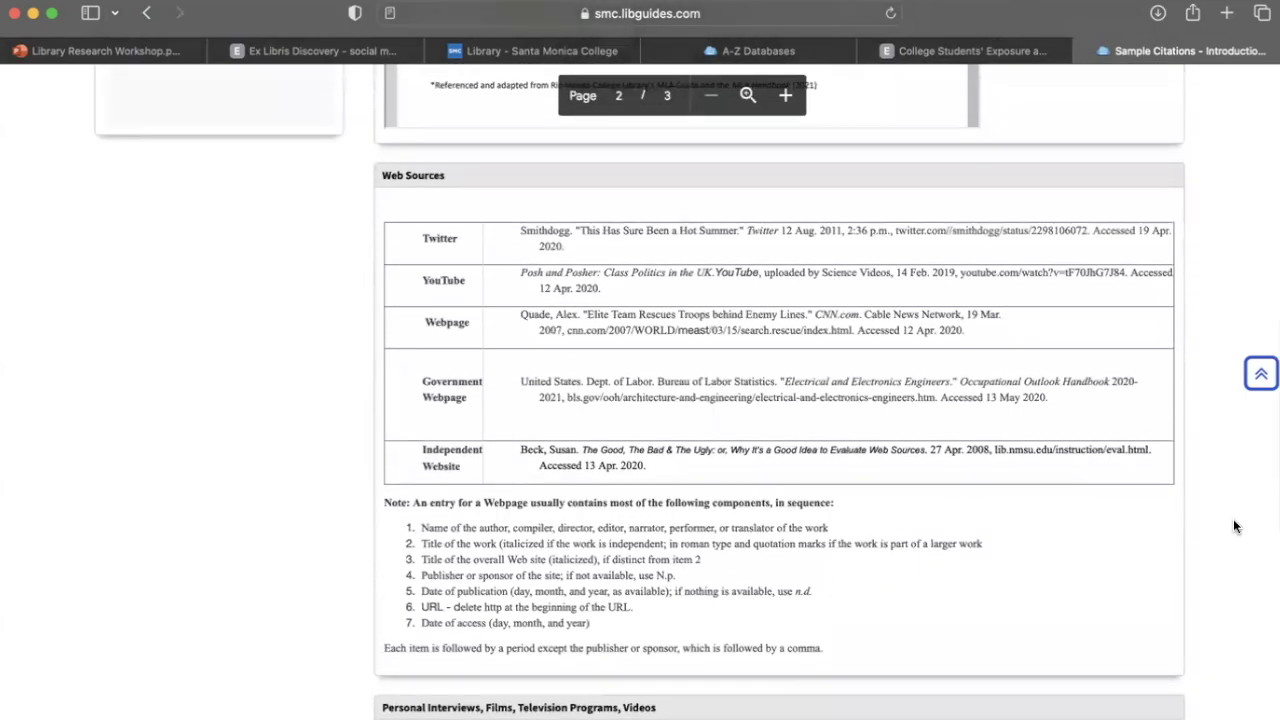
{"action": "scroll", "coordinate": [1234, 526], "scroll_direction": "up", "scroll_amount": 10}
{"action": "scroll", "coordinate": [1235, 526], "scroll_direction": "up", "scroll_amount": 11}
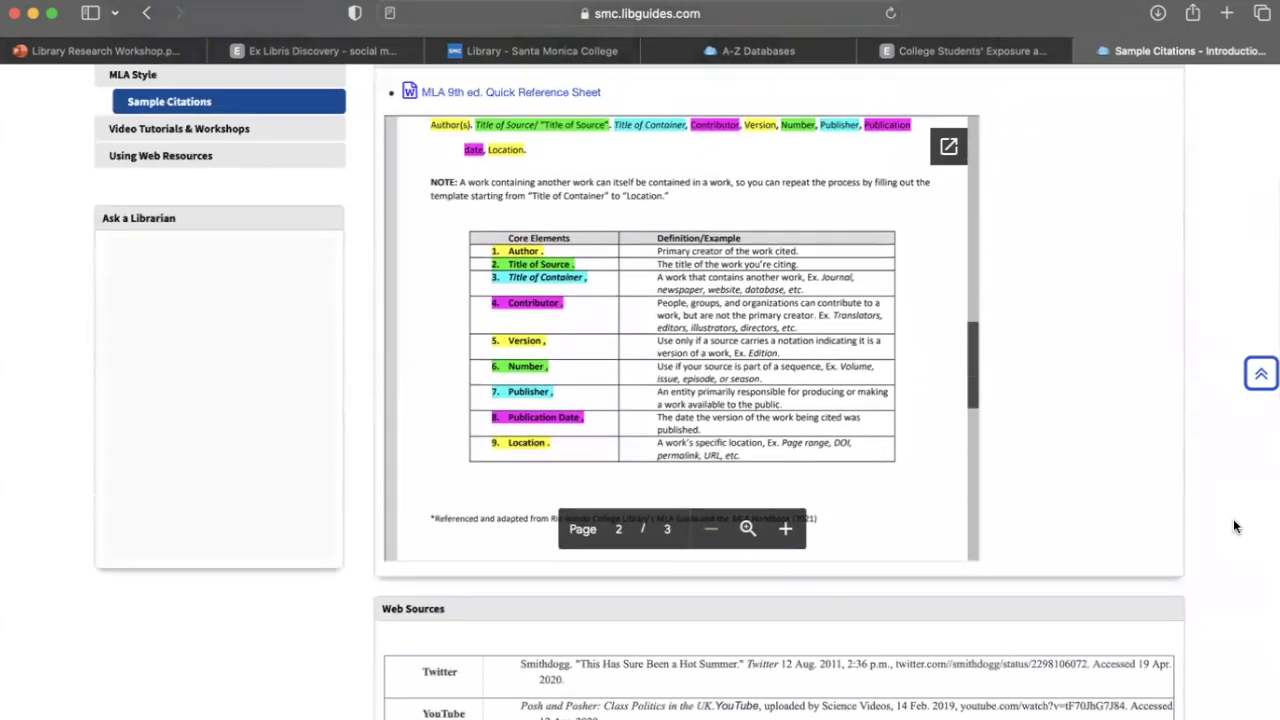
{"action": "scroll", "coordinate": [1233, 519], "scroll_direction": "up", "scroll_amount": 1}
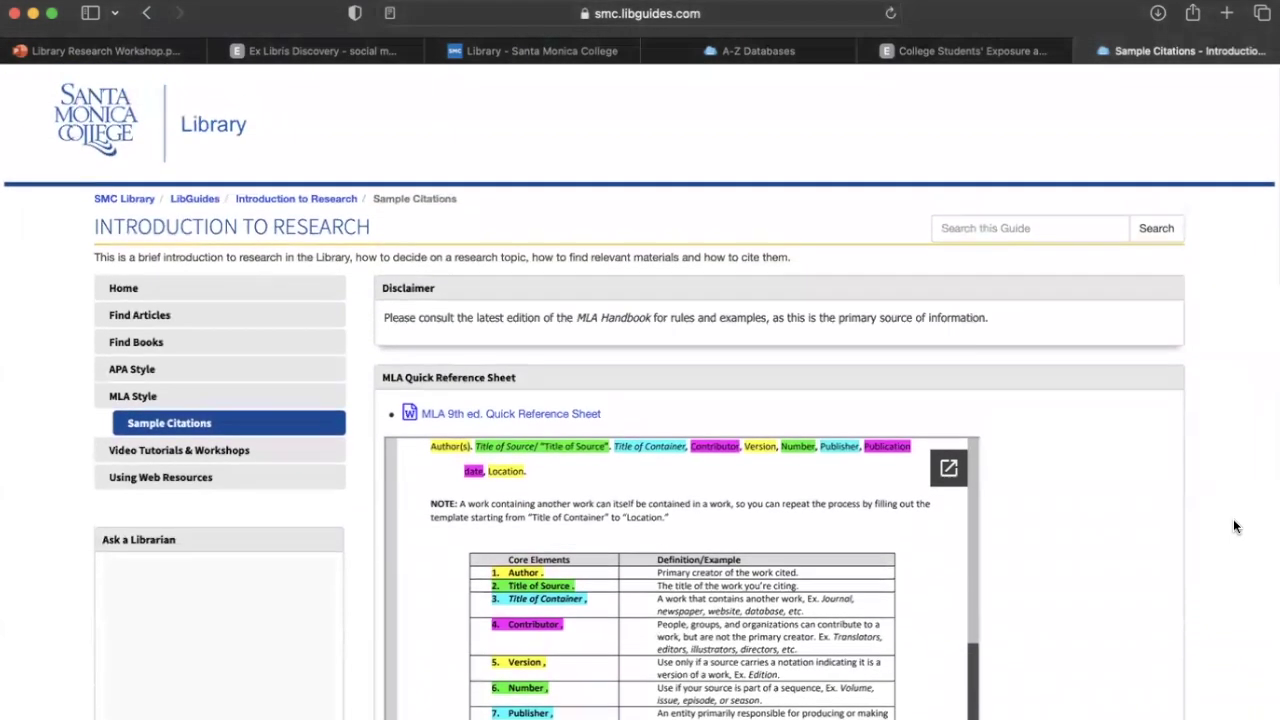
{"action": "left_click", "coordinate": [142, 204]}
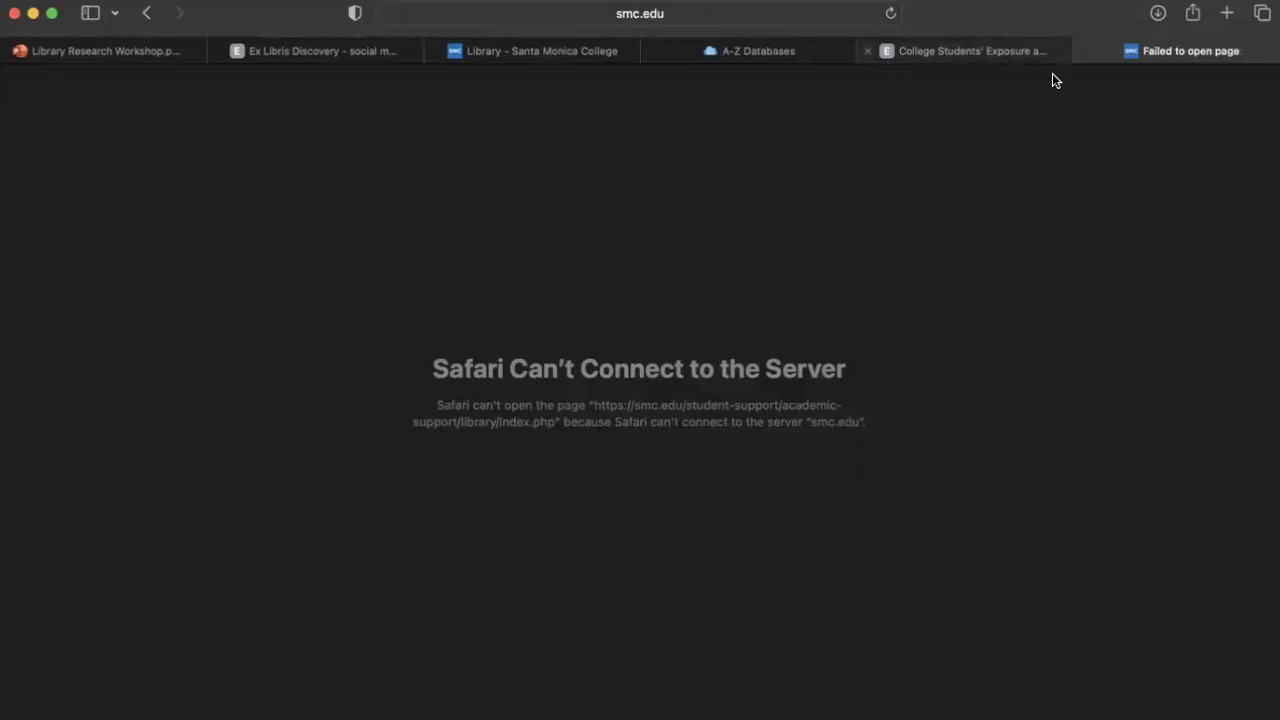
{"action": "left_click", "coordinate": [146, 14]}
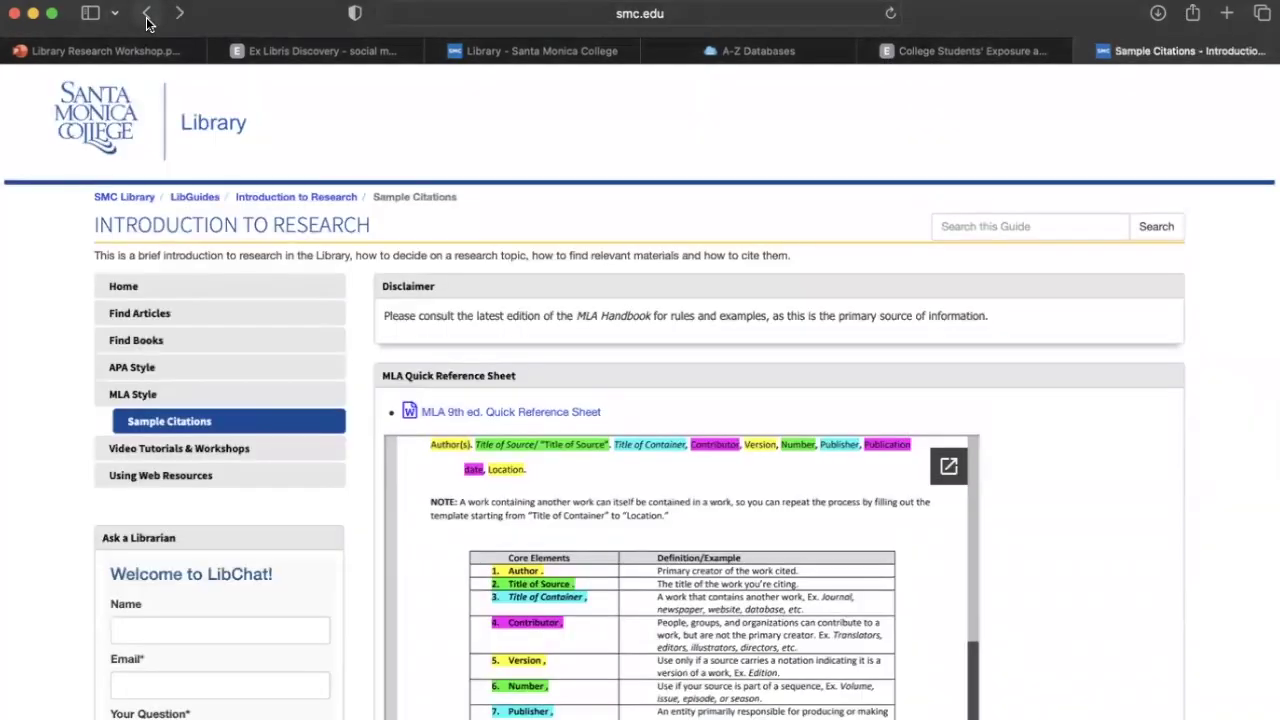
Go back to the Introduction to Research guide's home page and open the Santa Monica College Library home page from it
{"action": "left_click", "coordinate": [146, 14]}
{"action": "left_click", "coordinate": [146, 14]}
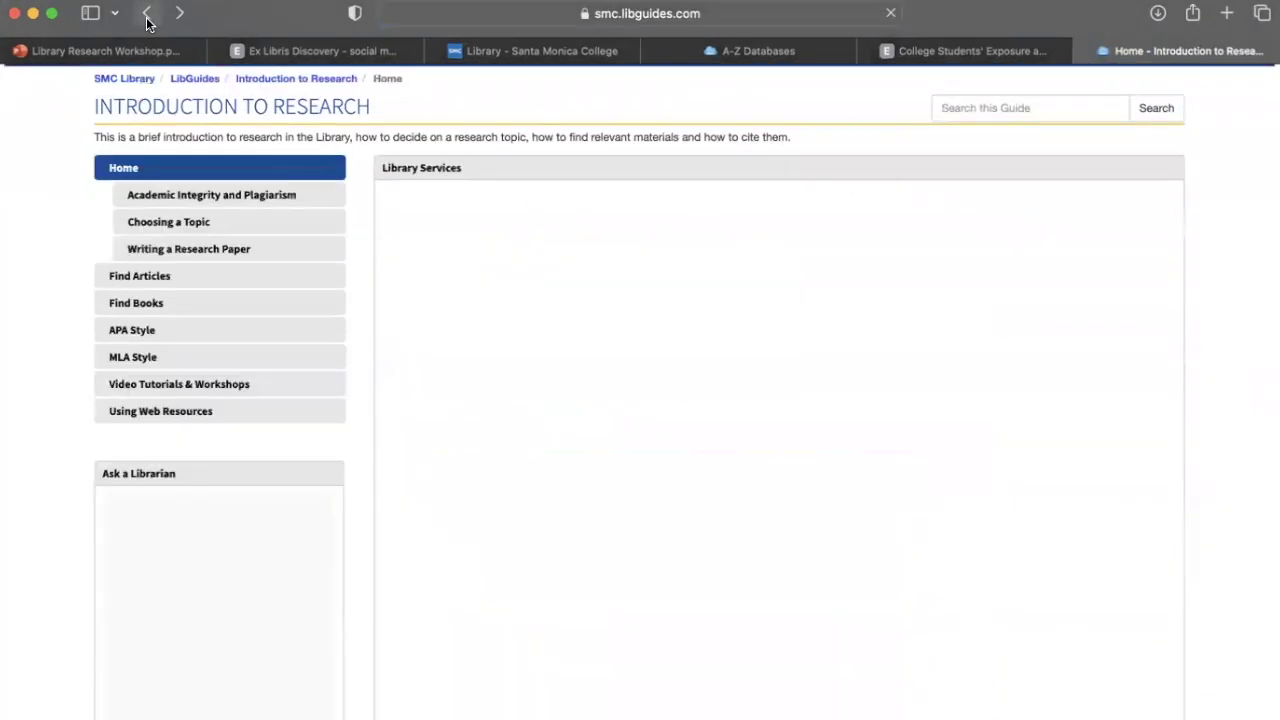
{"action": "left_click", "coordinate": [195, 120]}
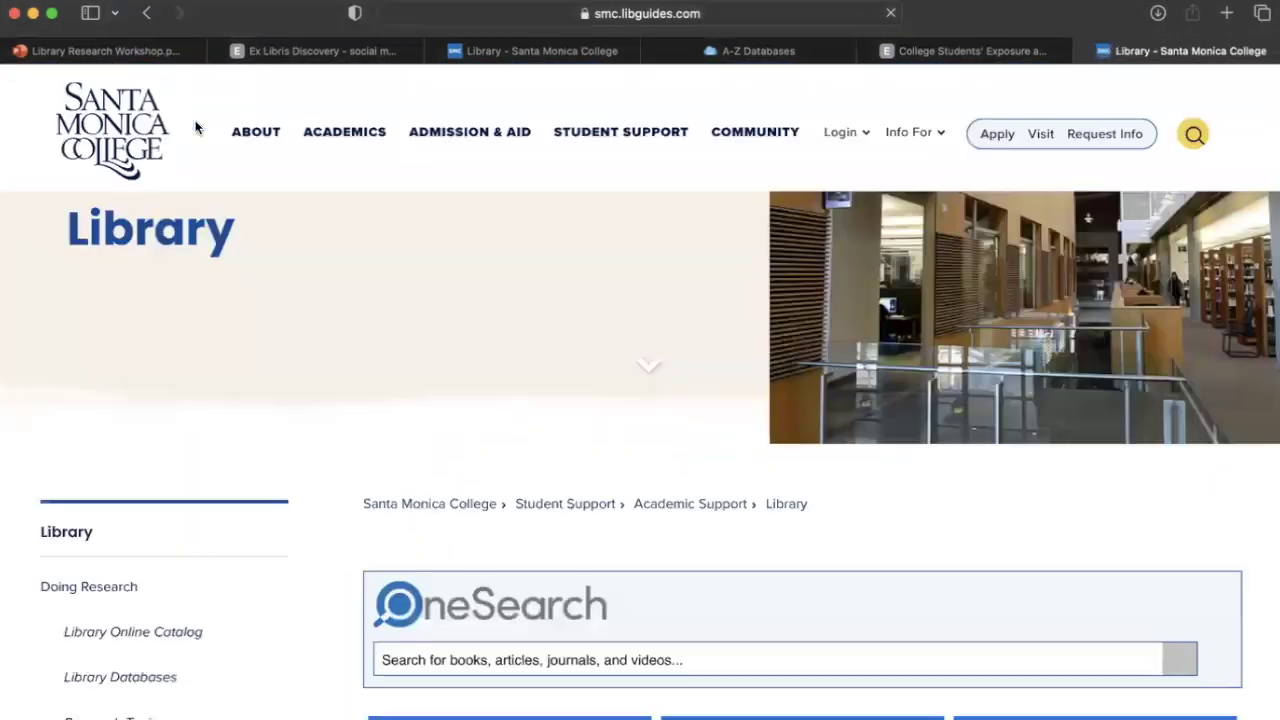
Open the Ask Us chat panel on the Library home page and close it again
{"action": "scroll", "coordinate": [223, 254], "scroll_direction": "down", "scroll_amount": 6}
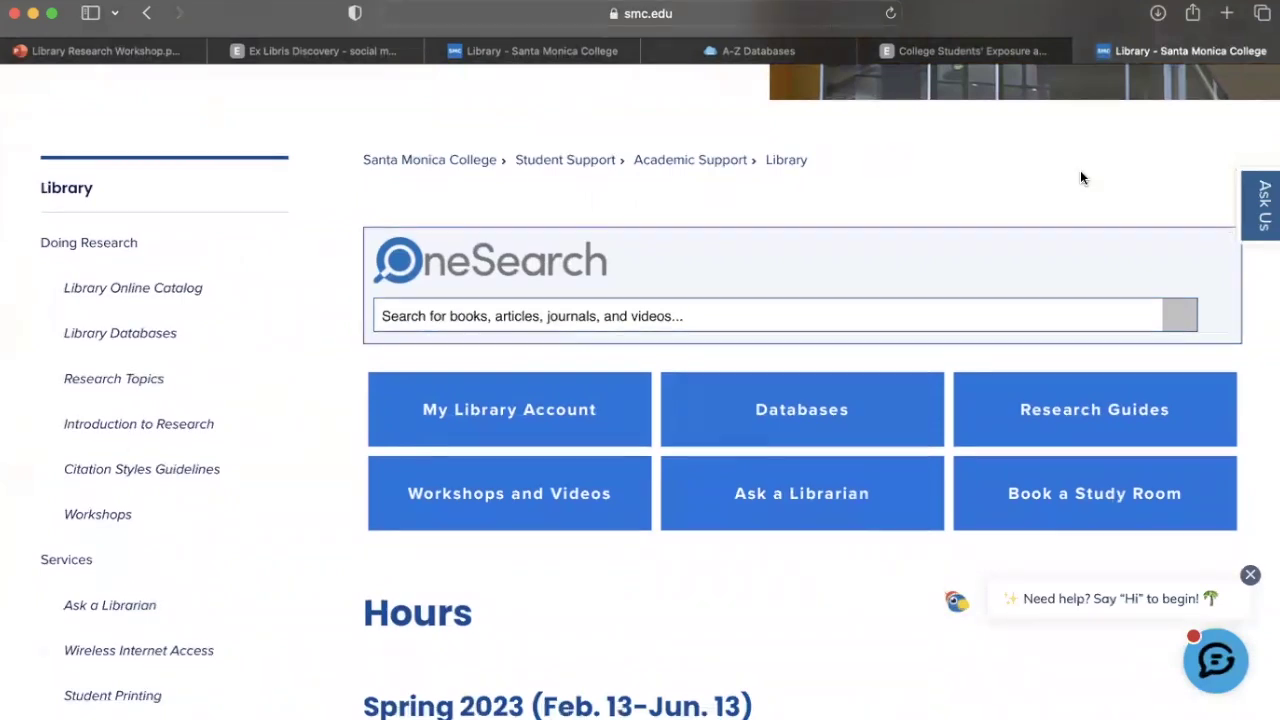
{"action": "left_click", "coordinate": [1266, 205]}
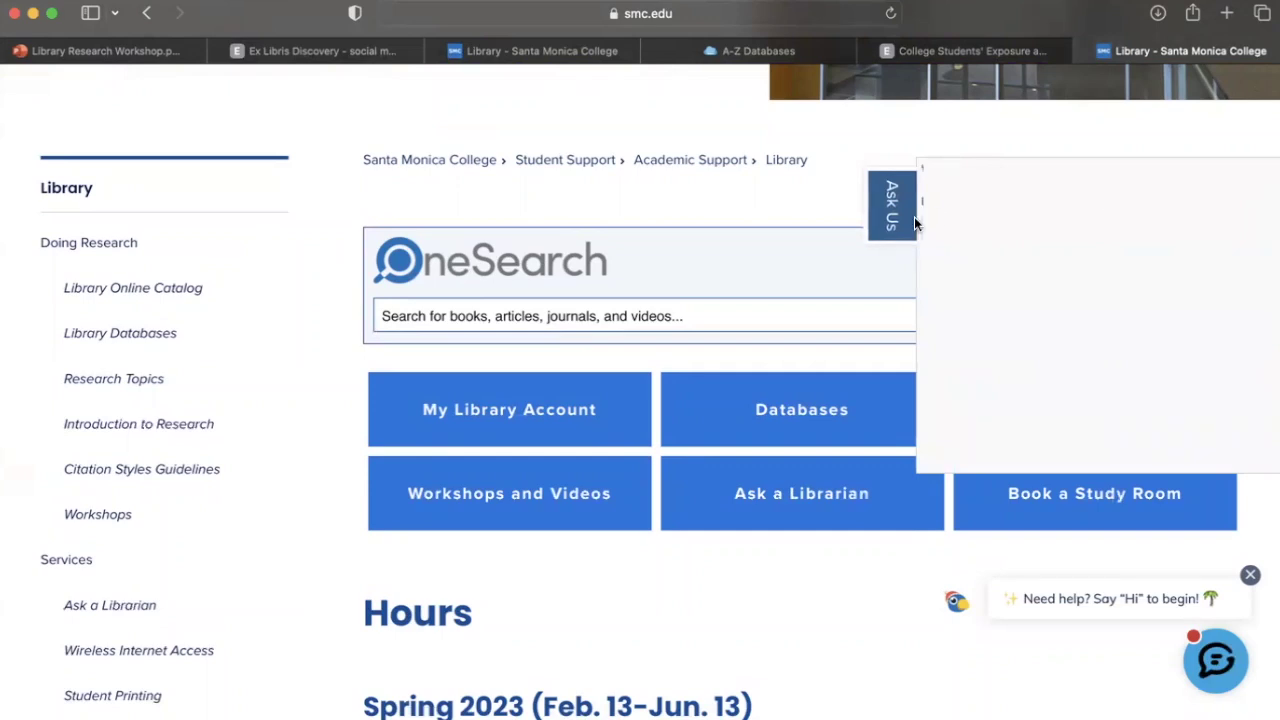
{"action": "left_click", "coordinate": [893, 225]}
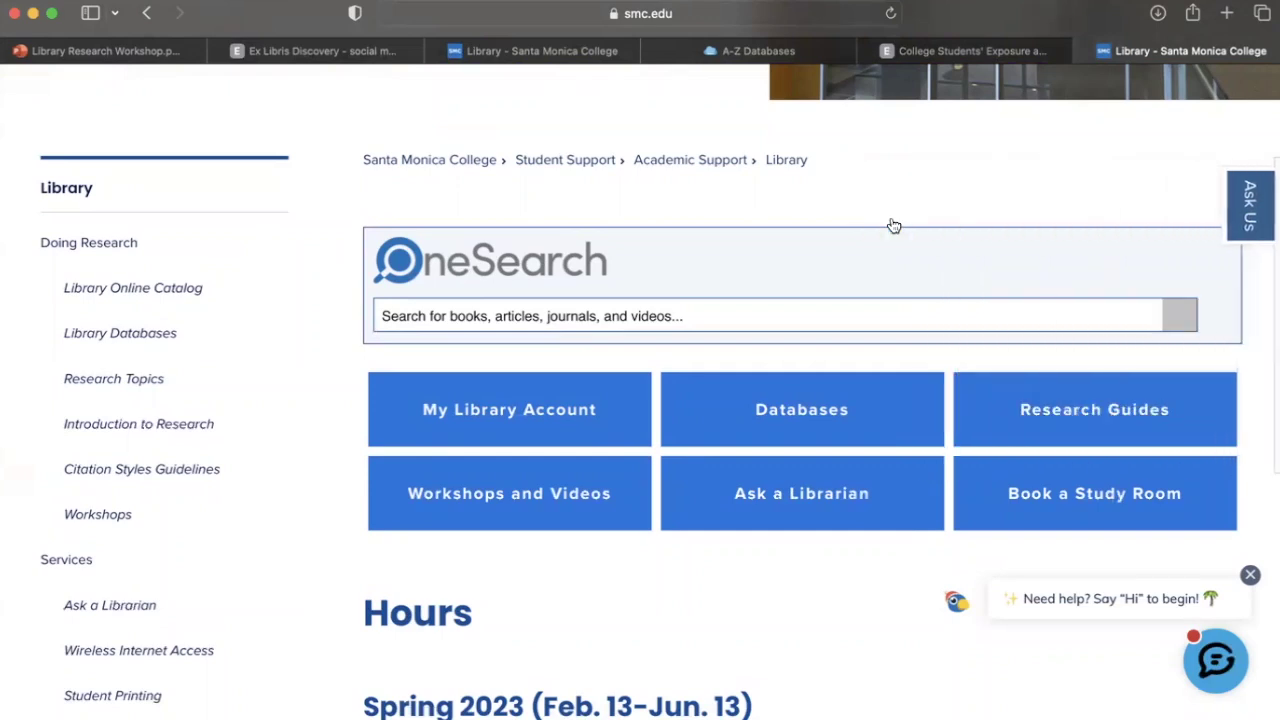
Review the library's hours, closed days, resources and contact details, highlighting the phone number, and return to the OneSearch area
{"action": "scroll", "coordinate": [893, 225], "scroll_direction": "down", "scroll_amount": 10}
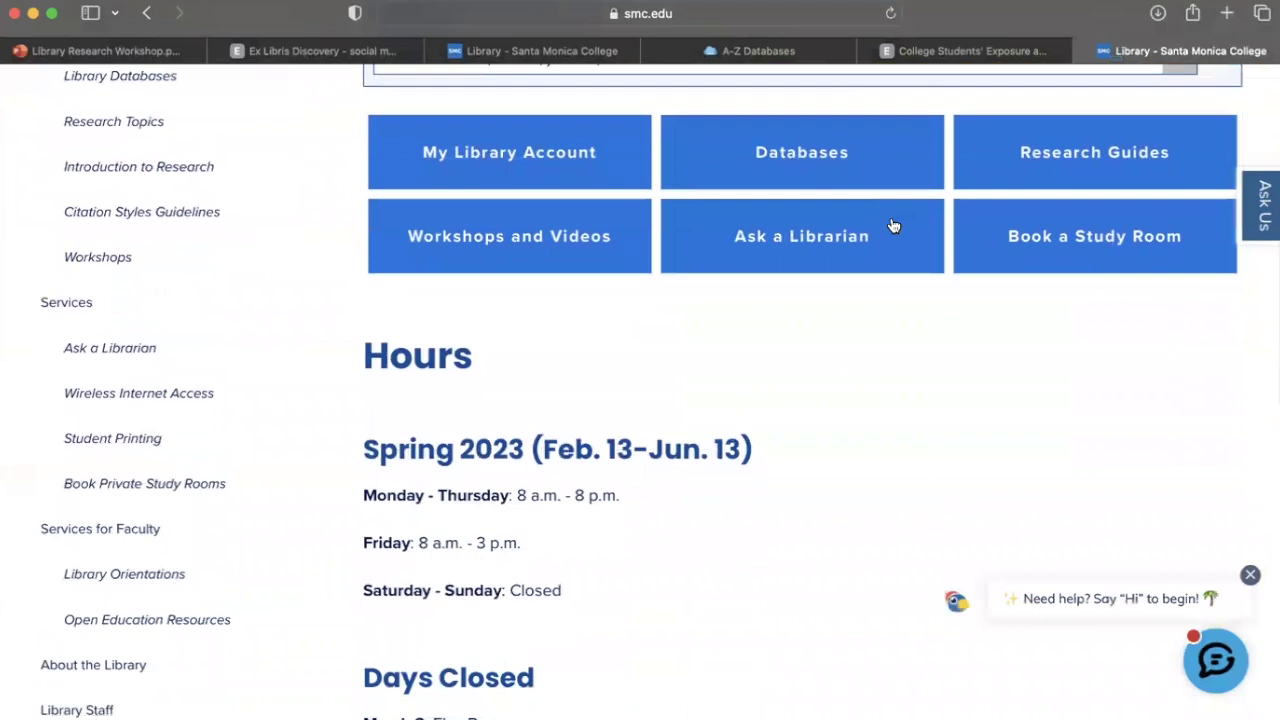
{"action": "scroll", "coordinate": [893, 225], "scroll_direction": "down", "scroll_amount": 7}
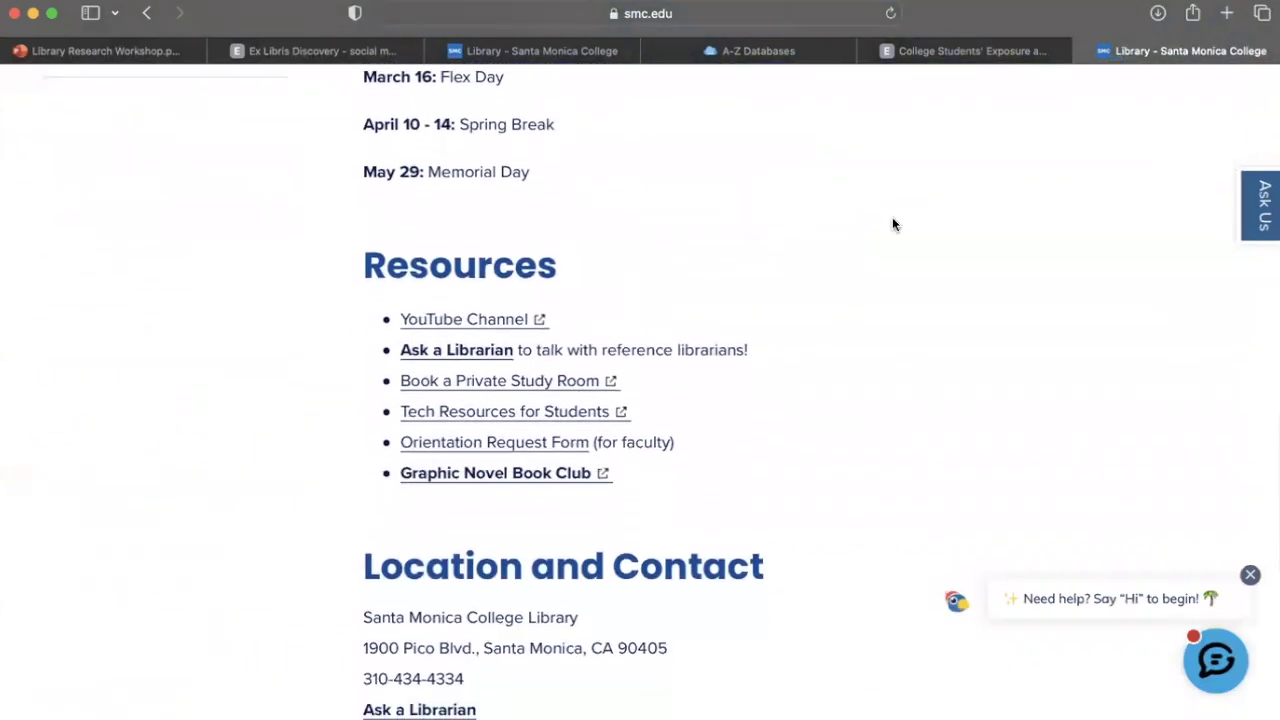
{"action": "left_click_drag", "start_coordinate": [480, 484], "coordinate": [361, 484]}
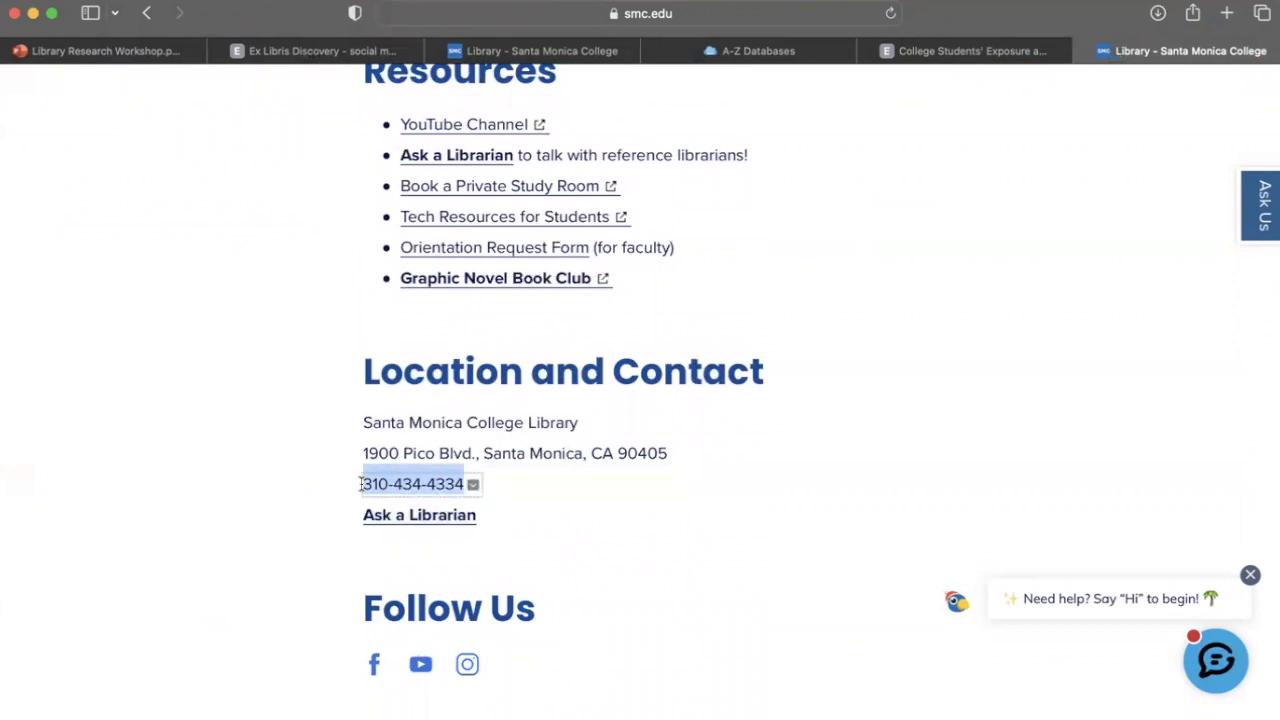
{"action": "left_click", "coordinate": [197, 384]}
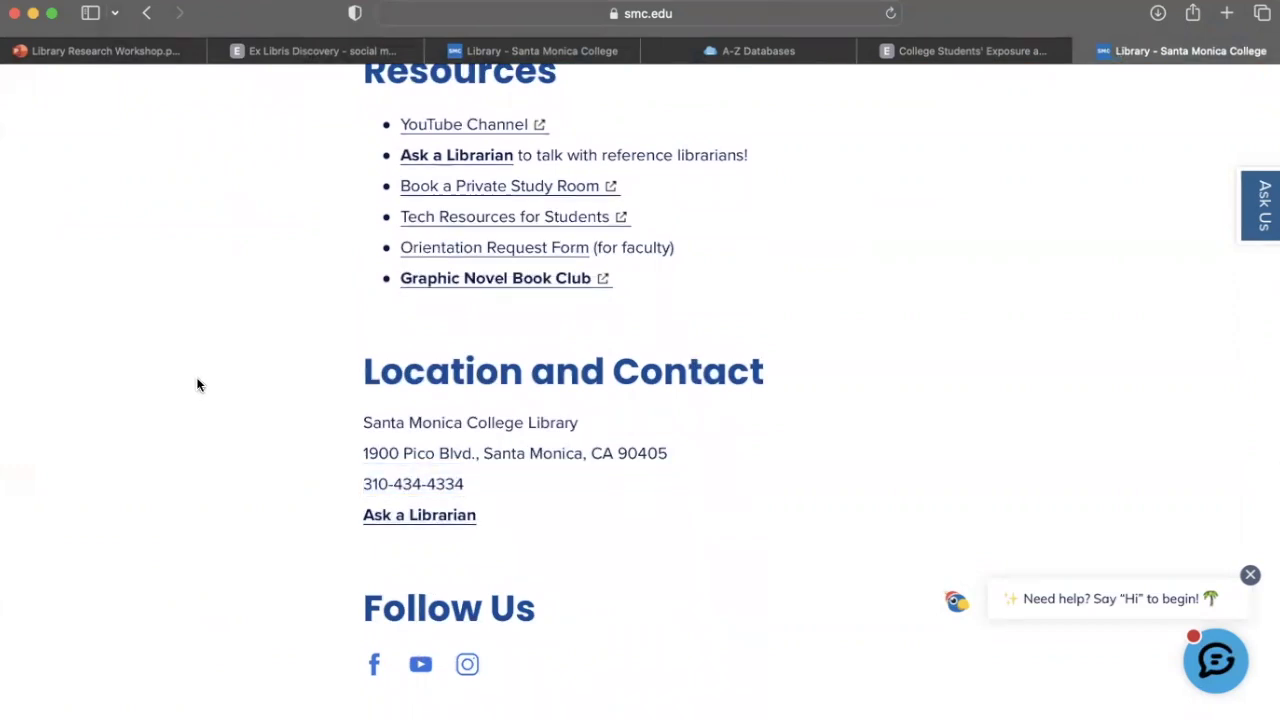
{"action": "scroll", "coordinate": [211, 362], "scroll_direction": "up", "scroll_amount": 3}
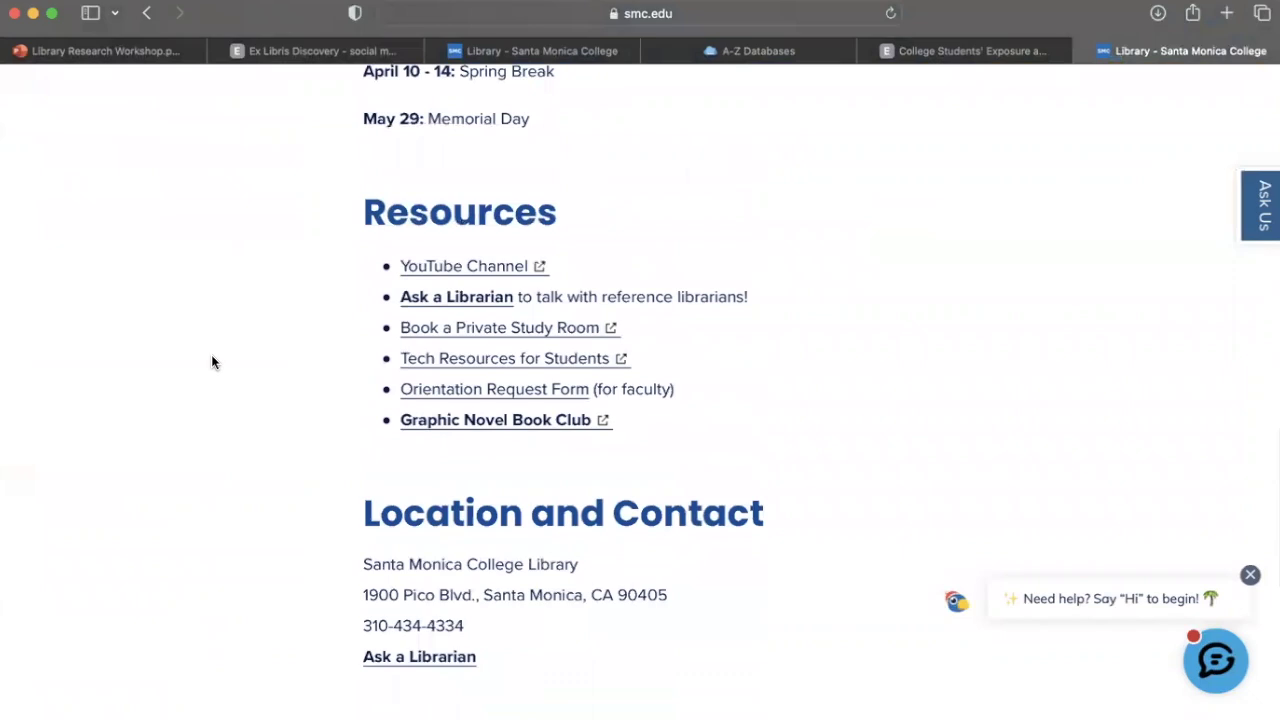
{"action": "scroll", "coordinate": [211, 362], "scroll_direction": "up", "scroll_amount": 10}
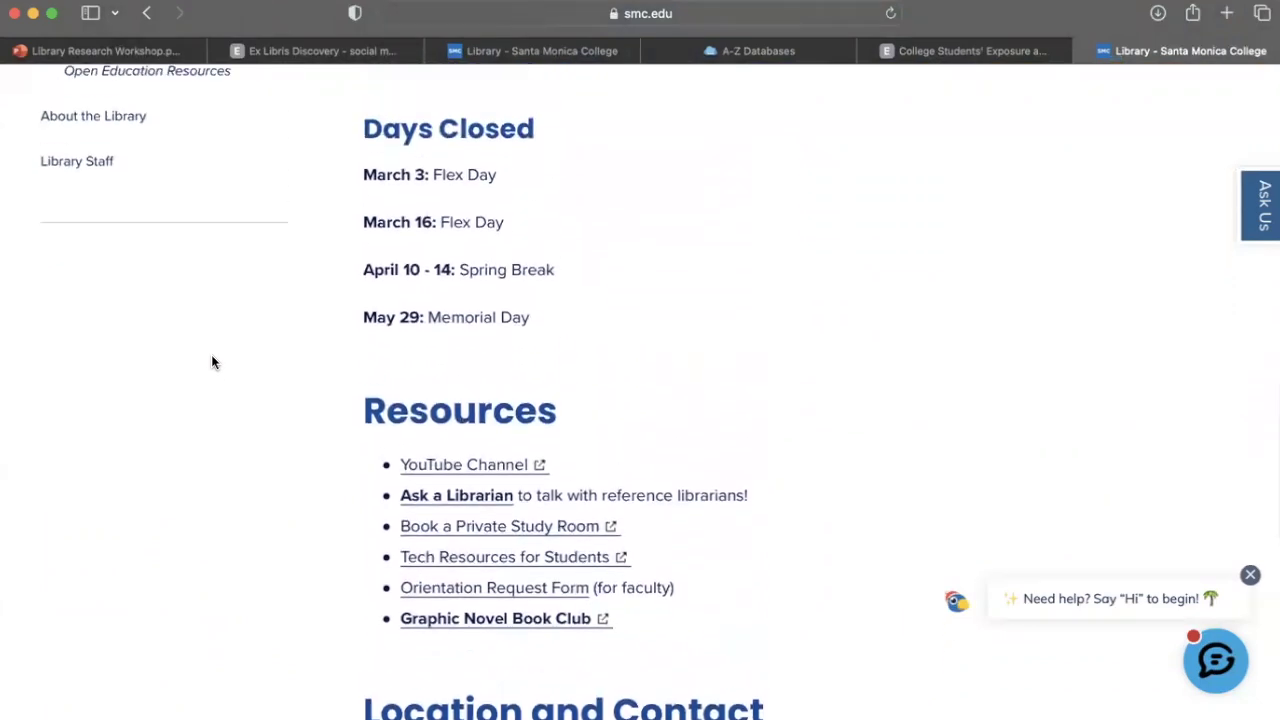
{"action": "scroll", "coordinate": [211, 360], "scroll_direction": "up", "scroll_amount": 5}
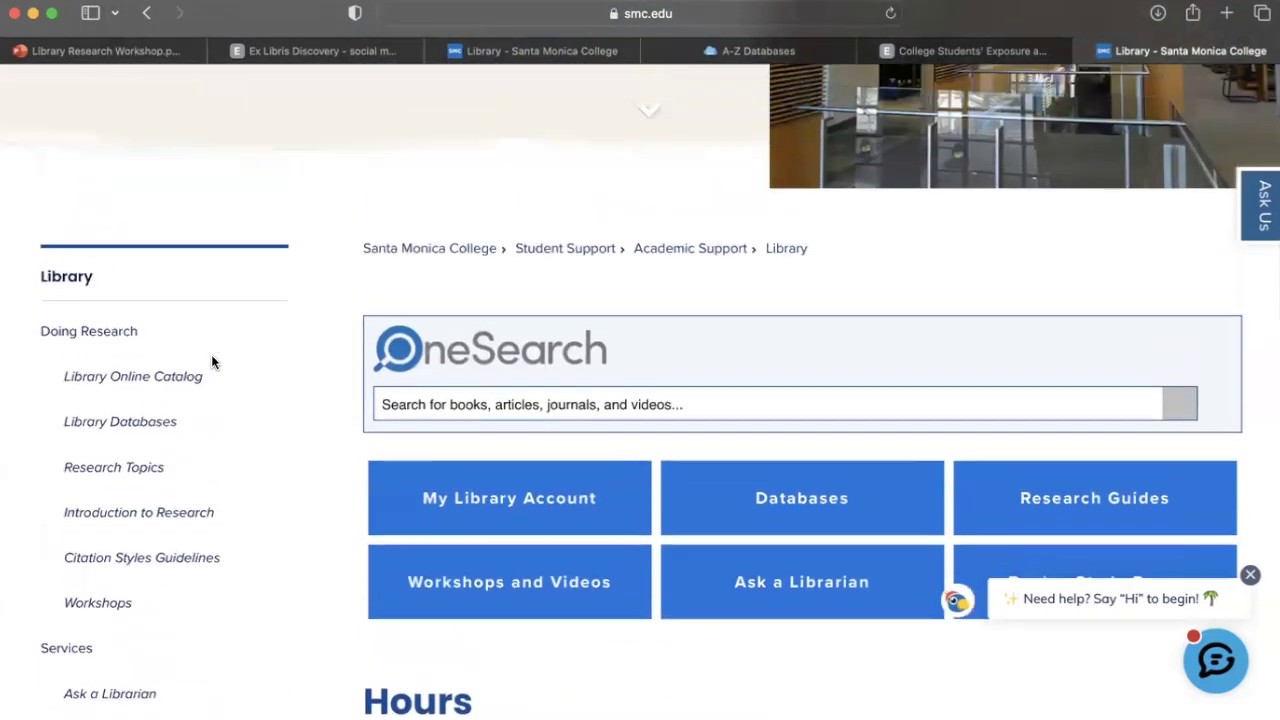